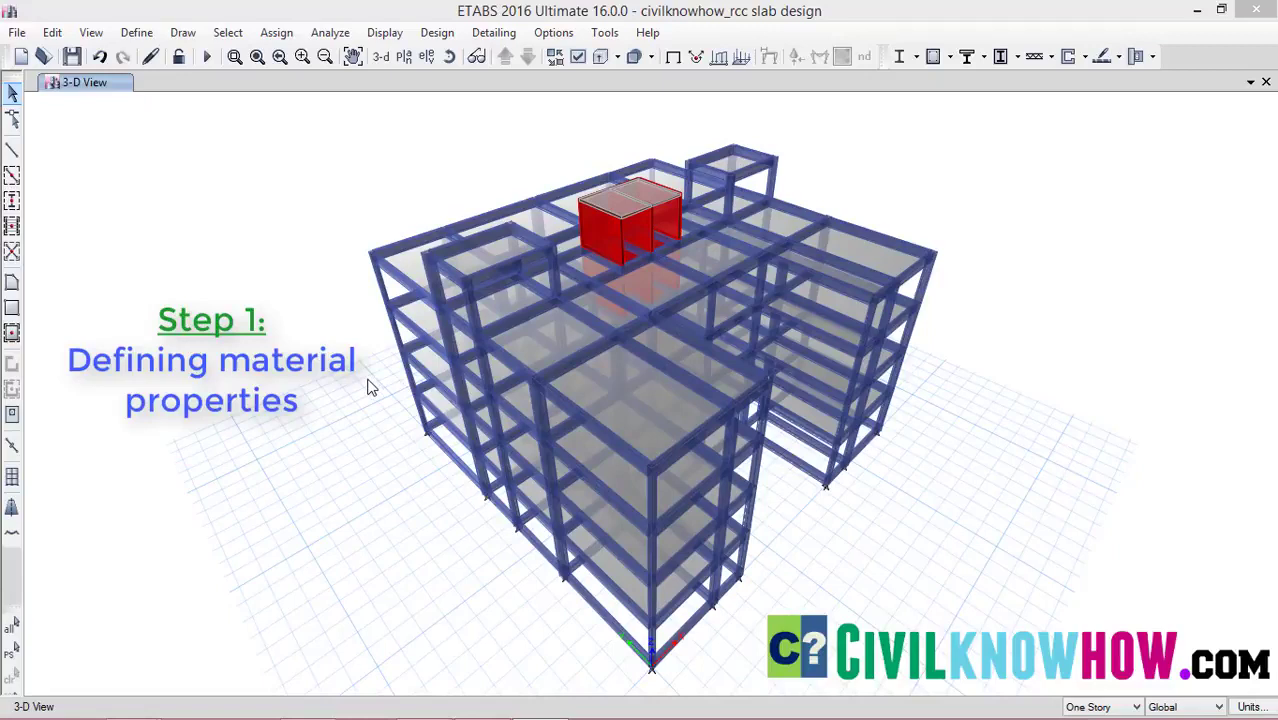
Open the material definitions and review the property data of the M30 concrete.
left_click(135, 38)
left_click(137, 36)
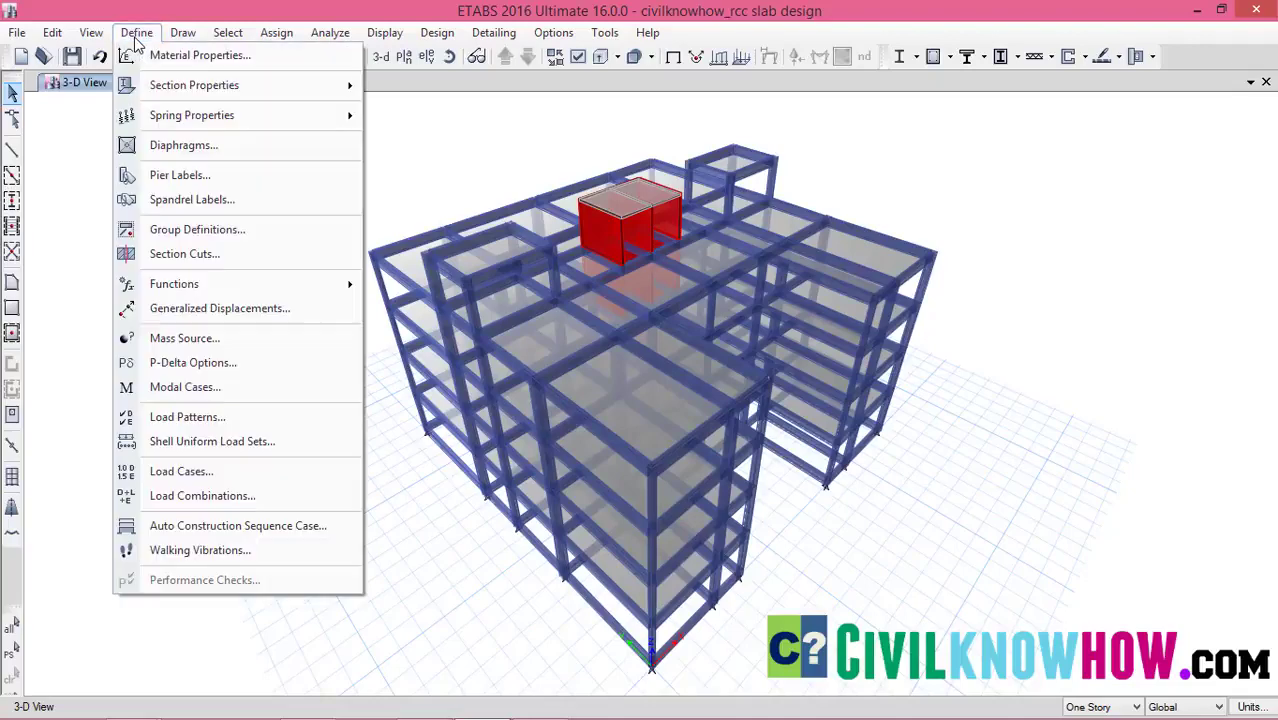
left_click(160, 55)
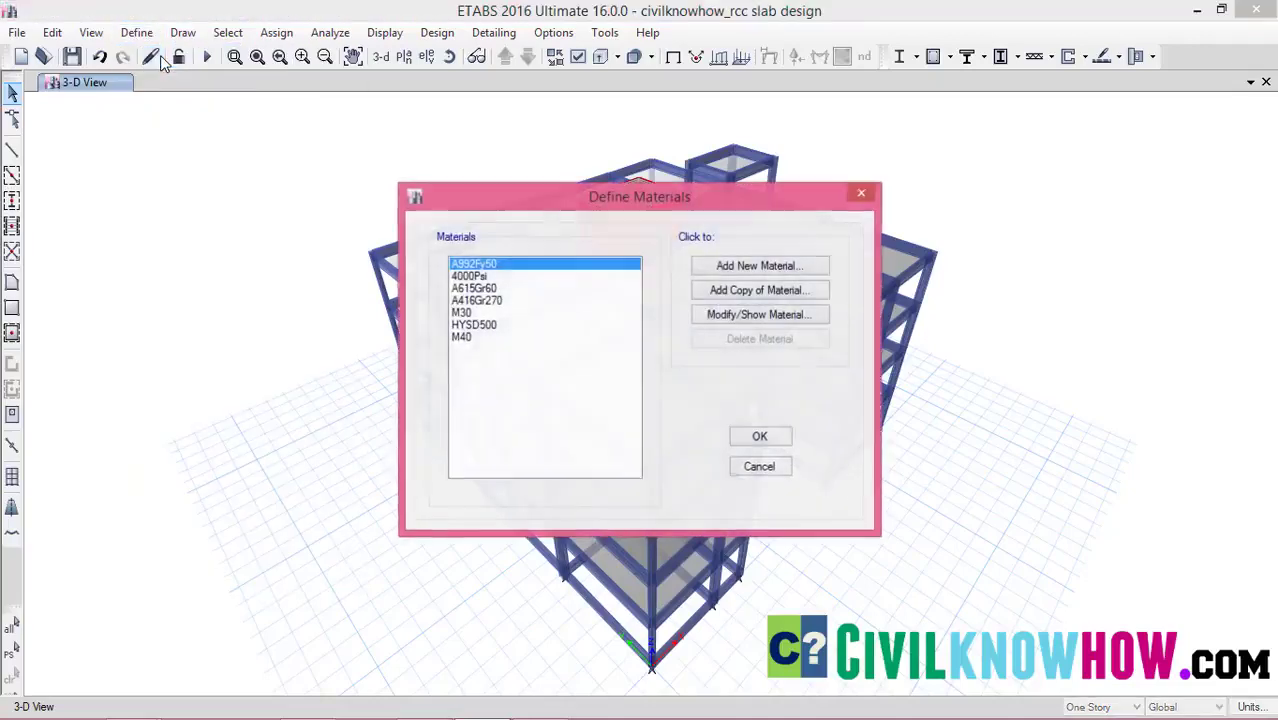
left_click(463, 316)
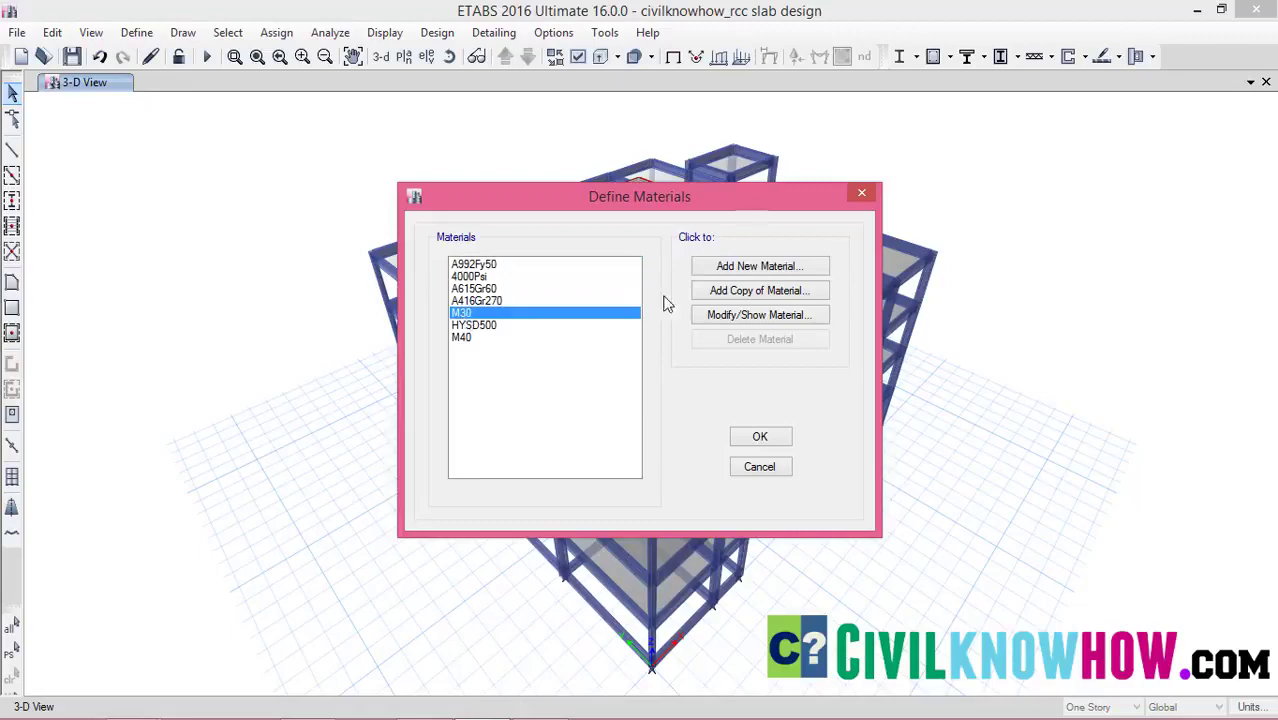
left_click(782, 315)
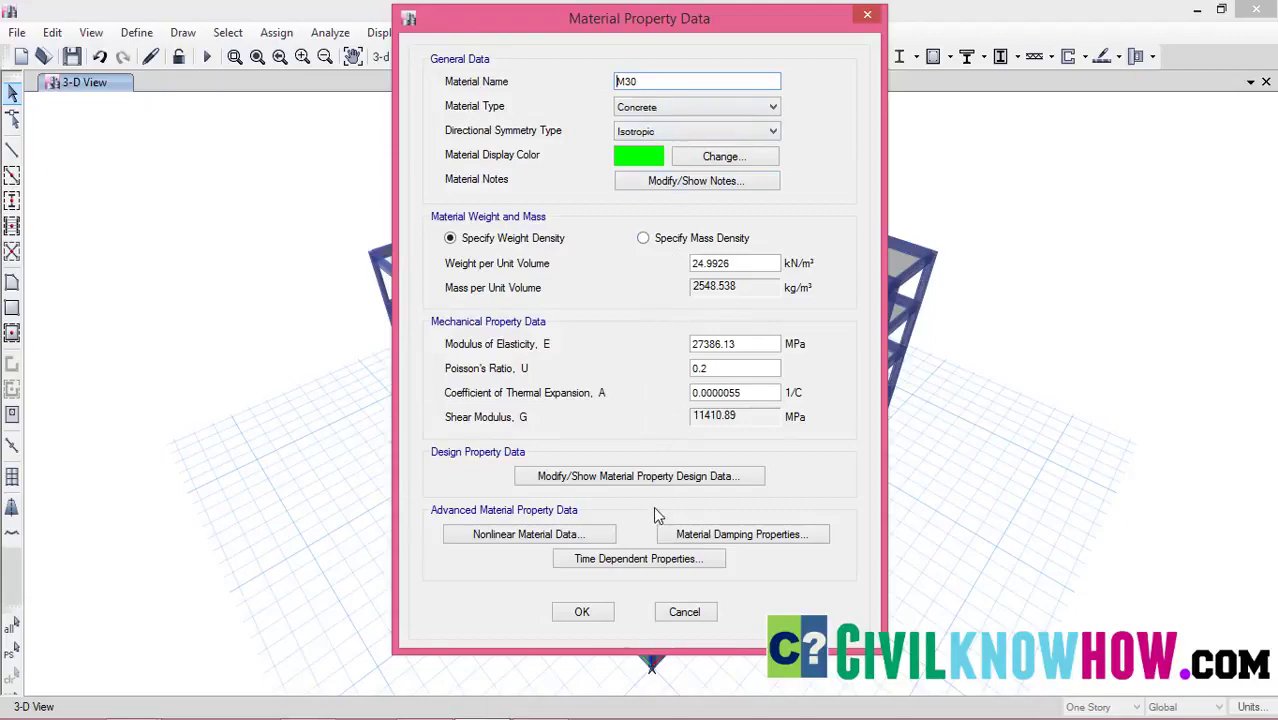
left_click(592, 609)
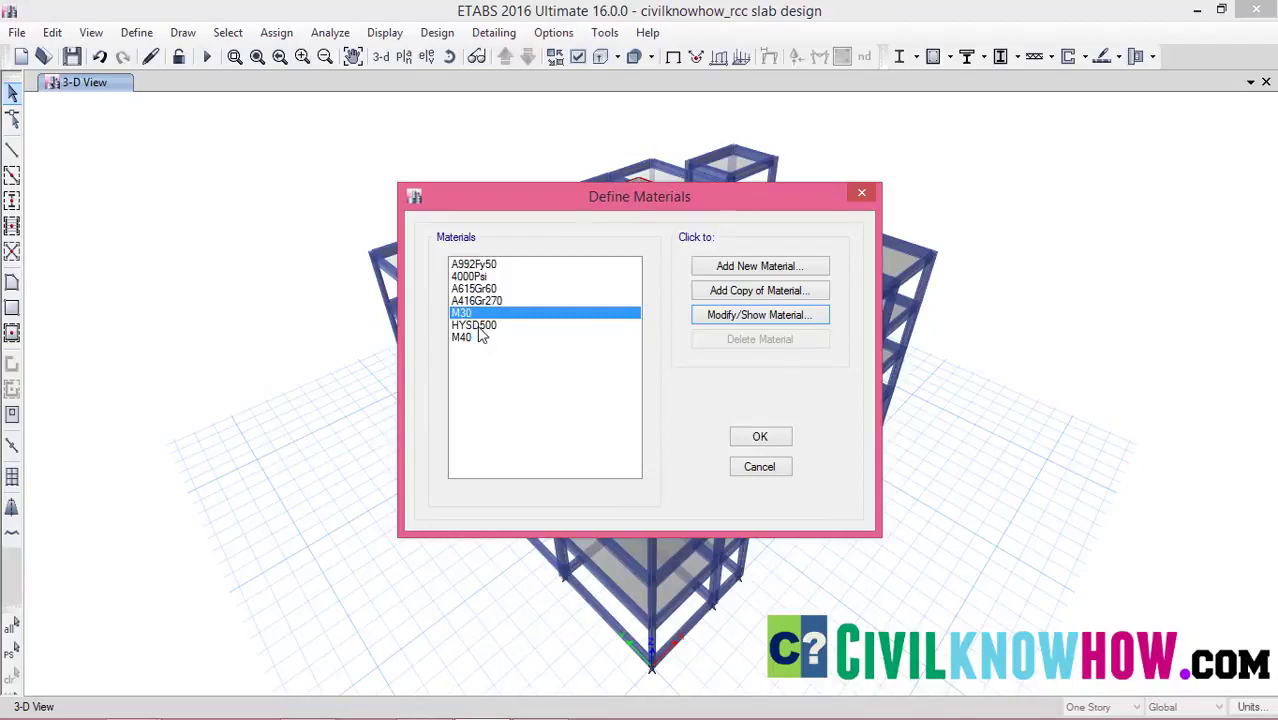
Review the property data of the HYSD500 rebar material and close the material definitions.
left_click(476, 326)
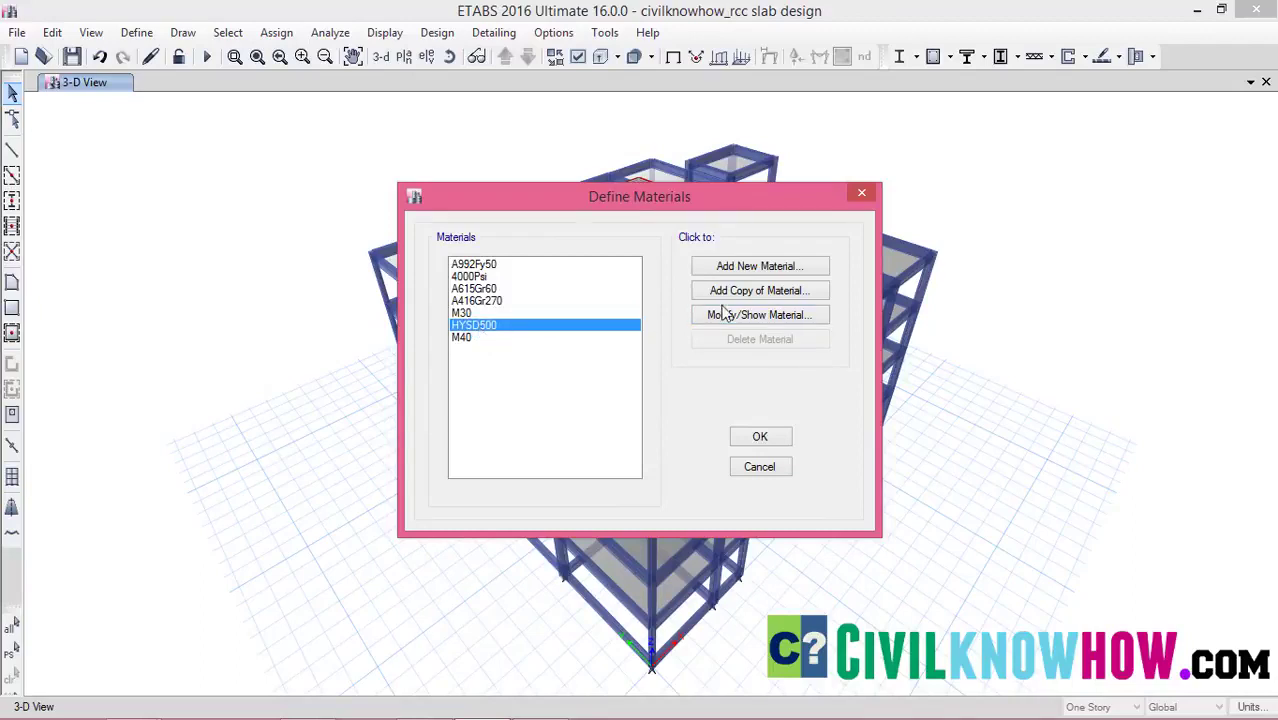
left_click(740, 314)
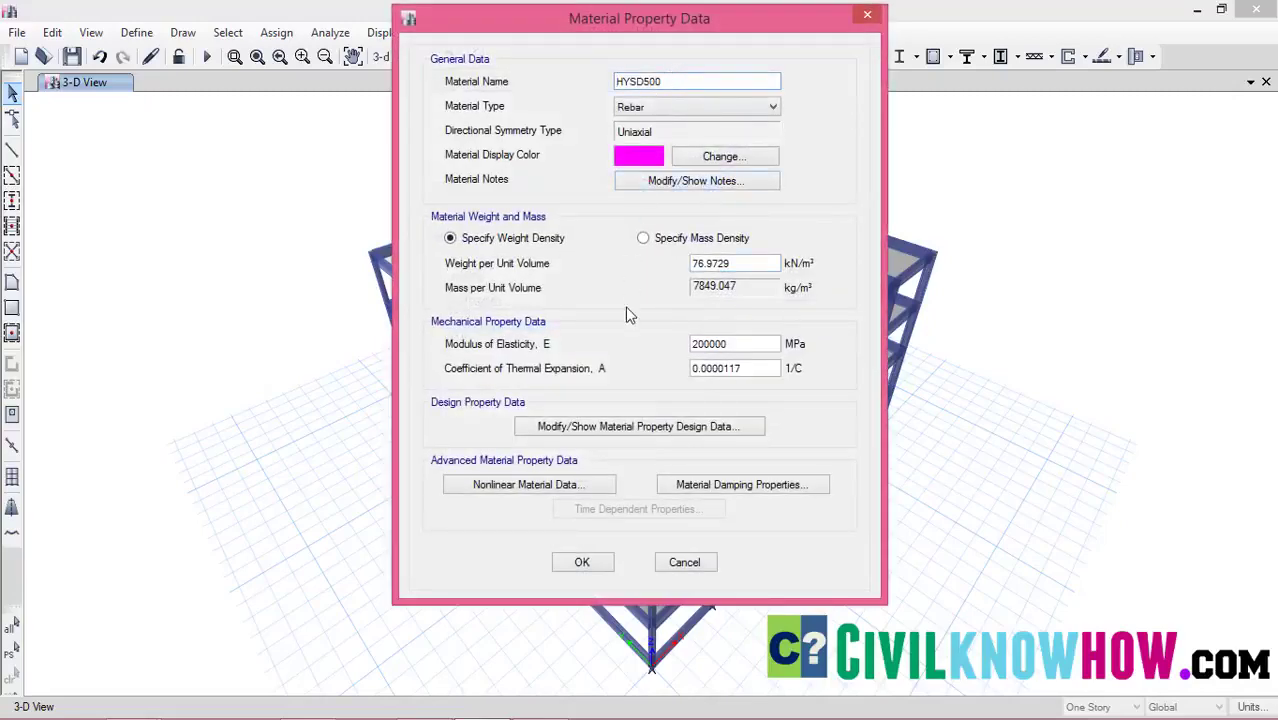
left_click(582, 562)
left_click(760, 437)
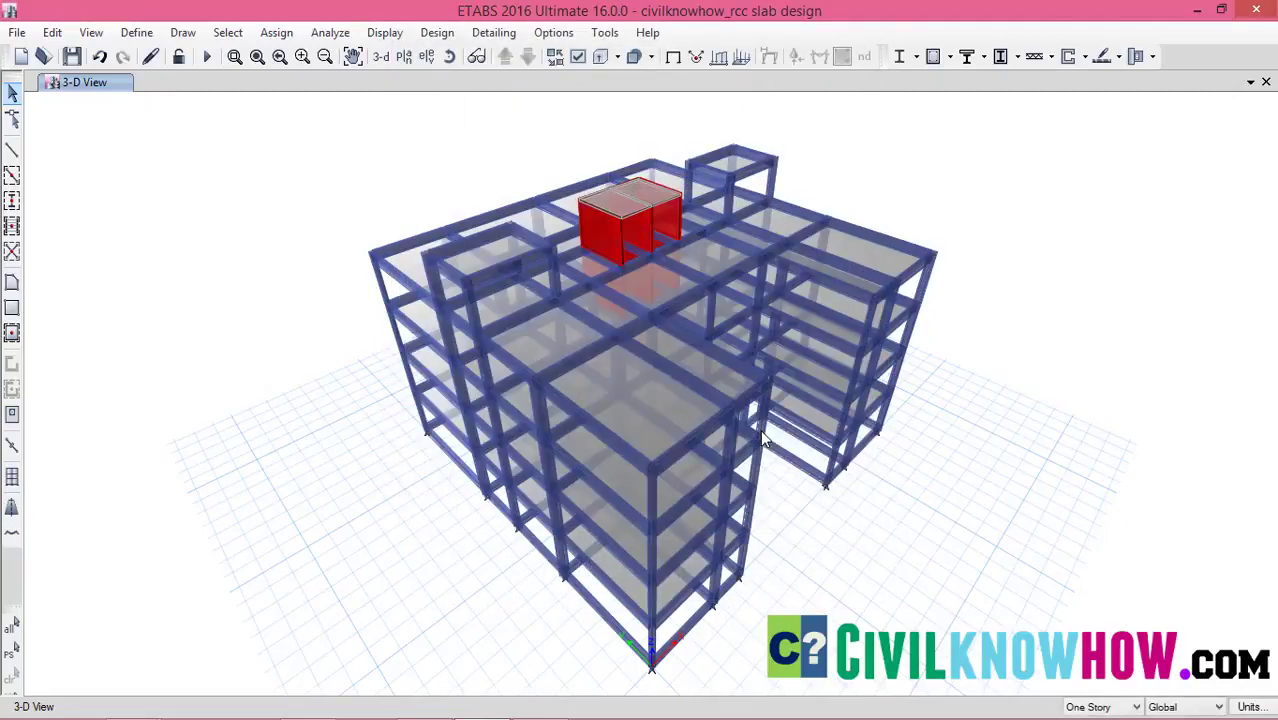
Open the property data of the s125 slab section from the slab section definitions.
left_click(140, 33)
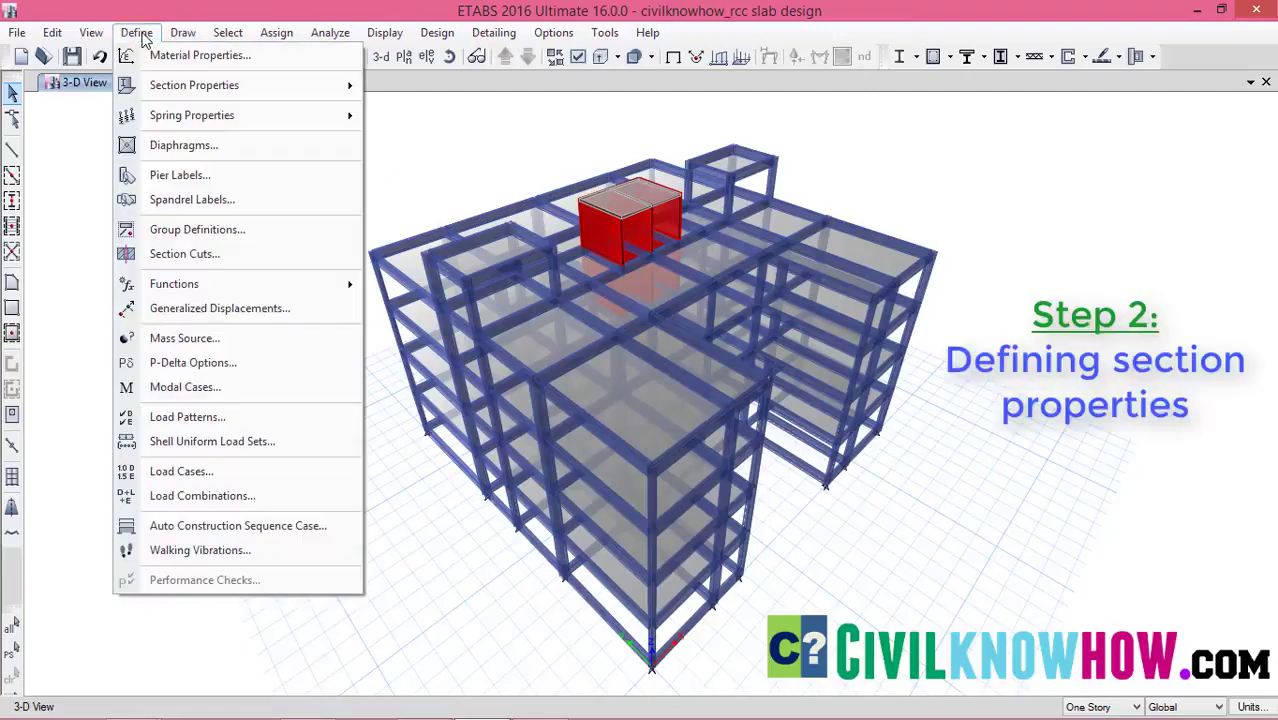
mouse_move(178, 87)
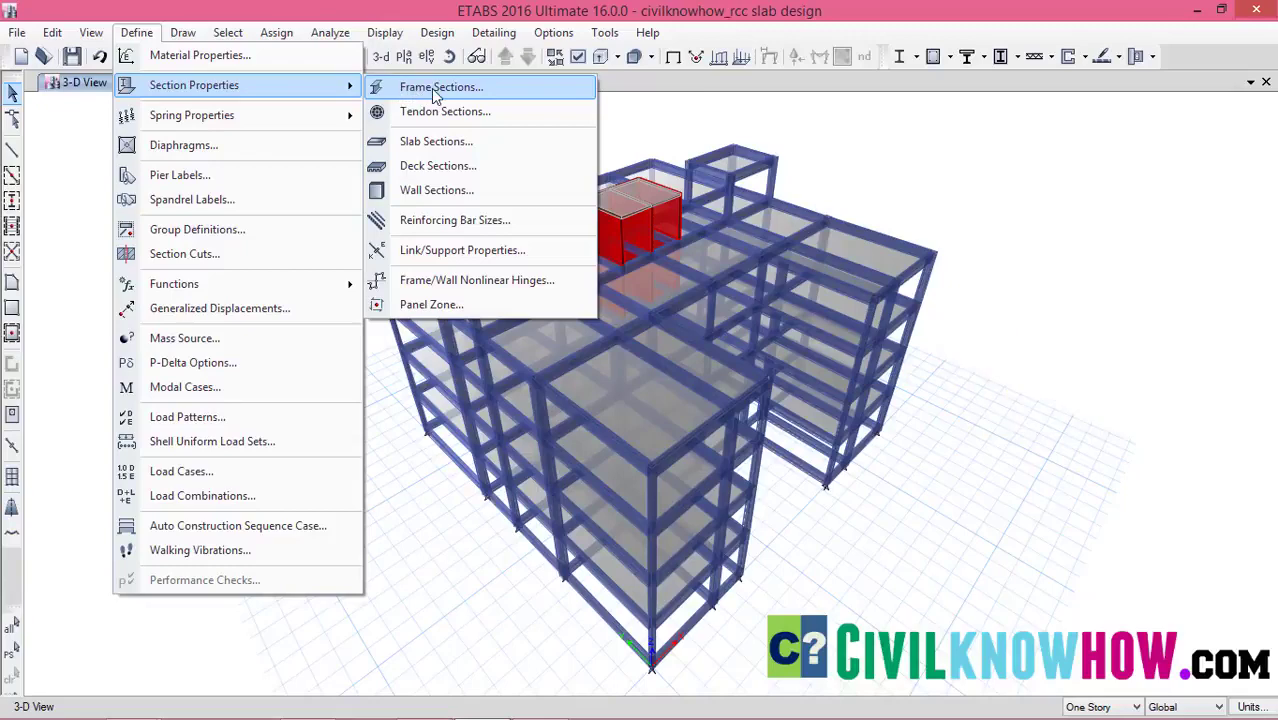
left_click(434, 140)
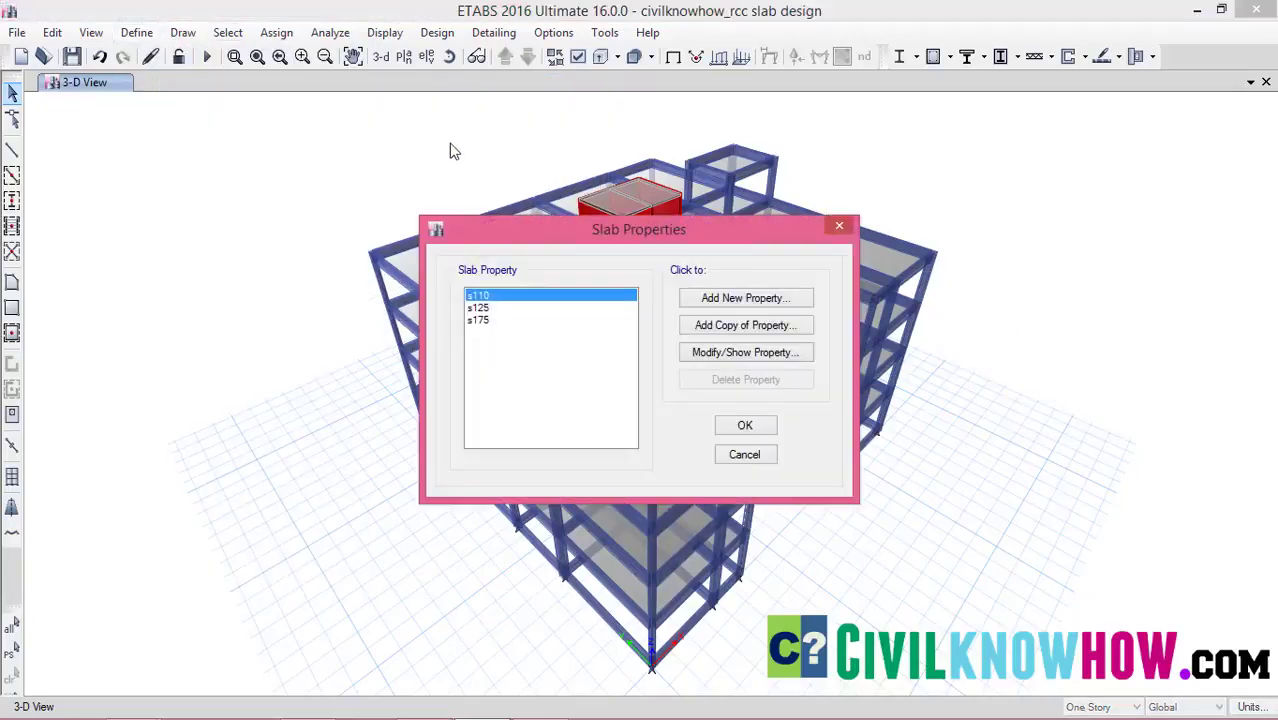
left_click(481, 309)
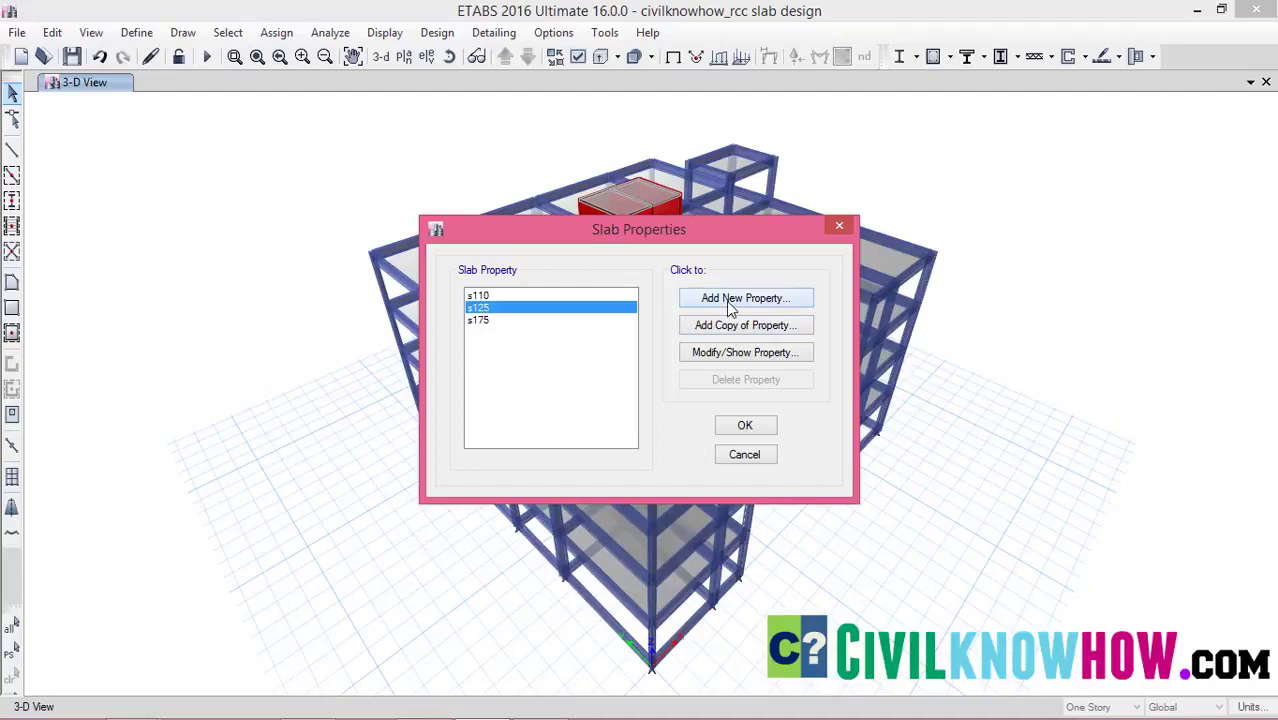
left_click(719, 355)
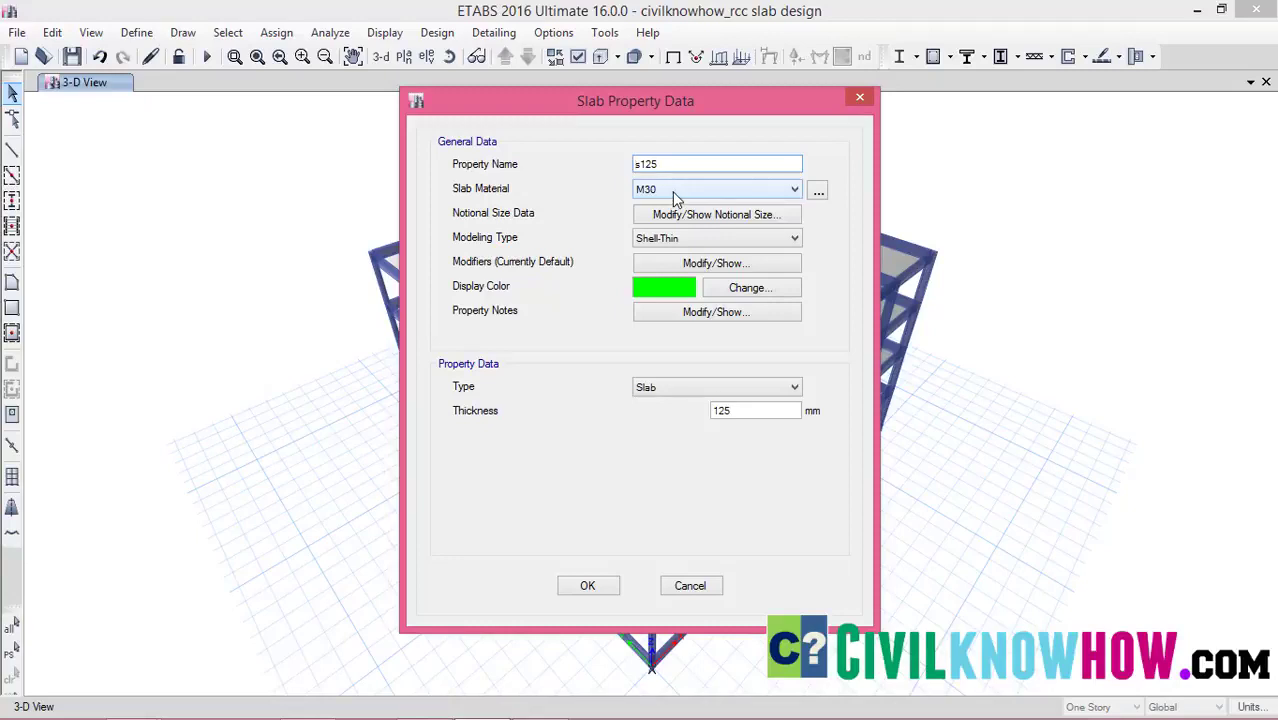
Examine the slab material, modeling type and slab type options of s125, keep them and close the slab properties.
left_click(796, 194)
left_click(797, 196)
left_click(790, 240)
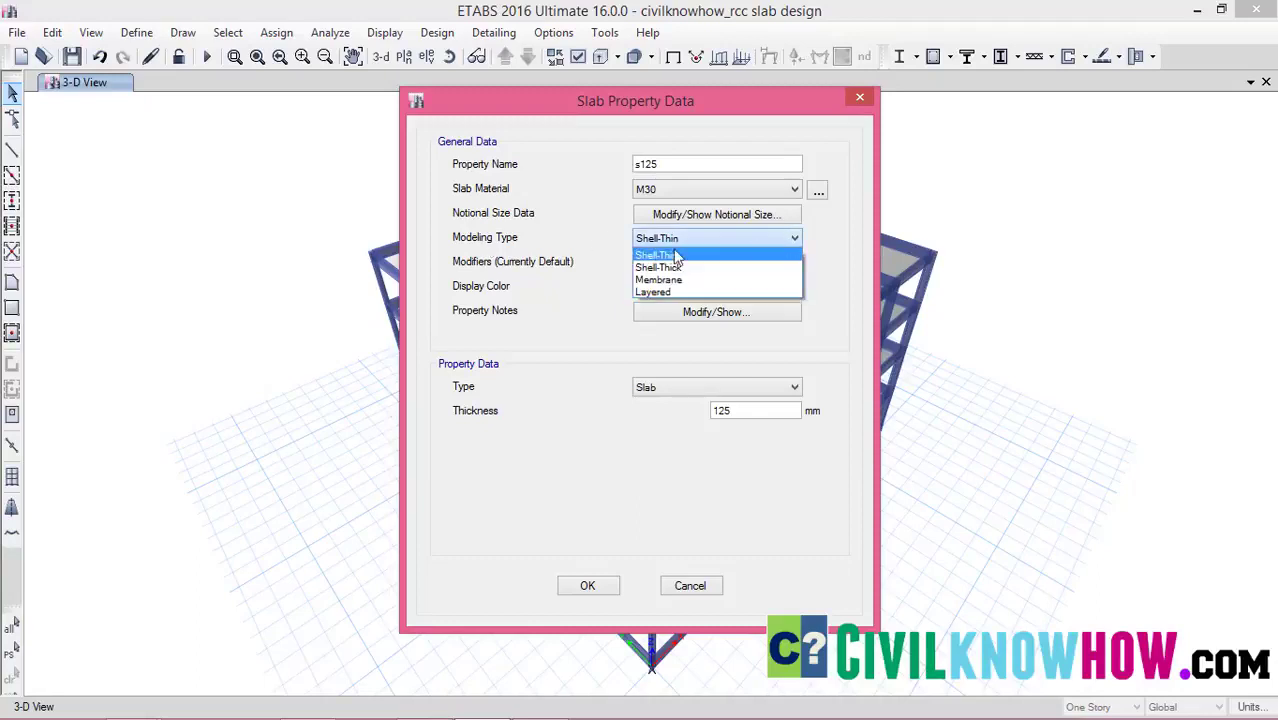
left_click(589, 222)
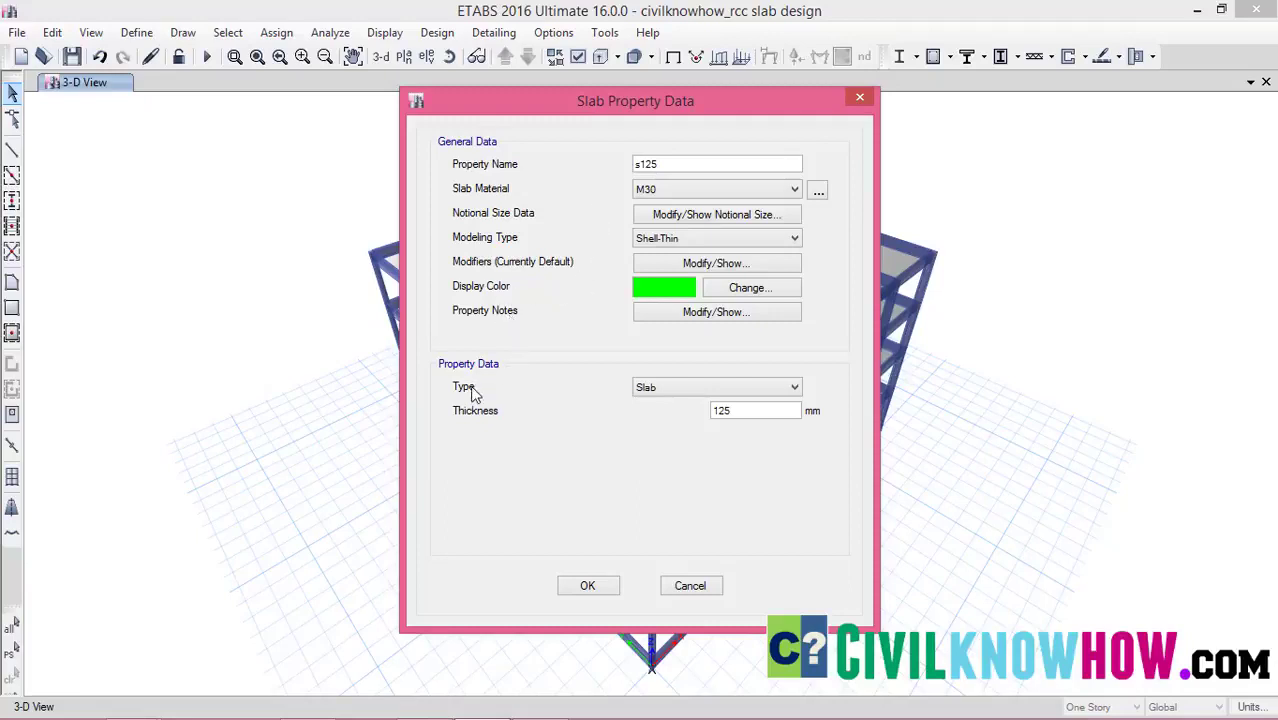
left_click(716, 388)
left_click(716, 390)
left_click(585, 588)
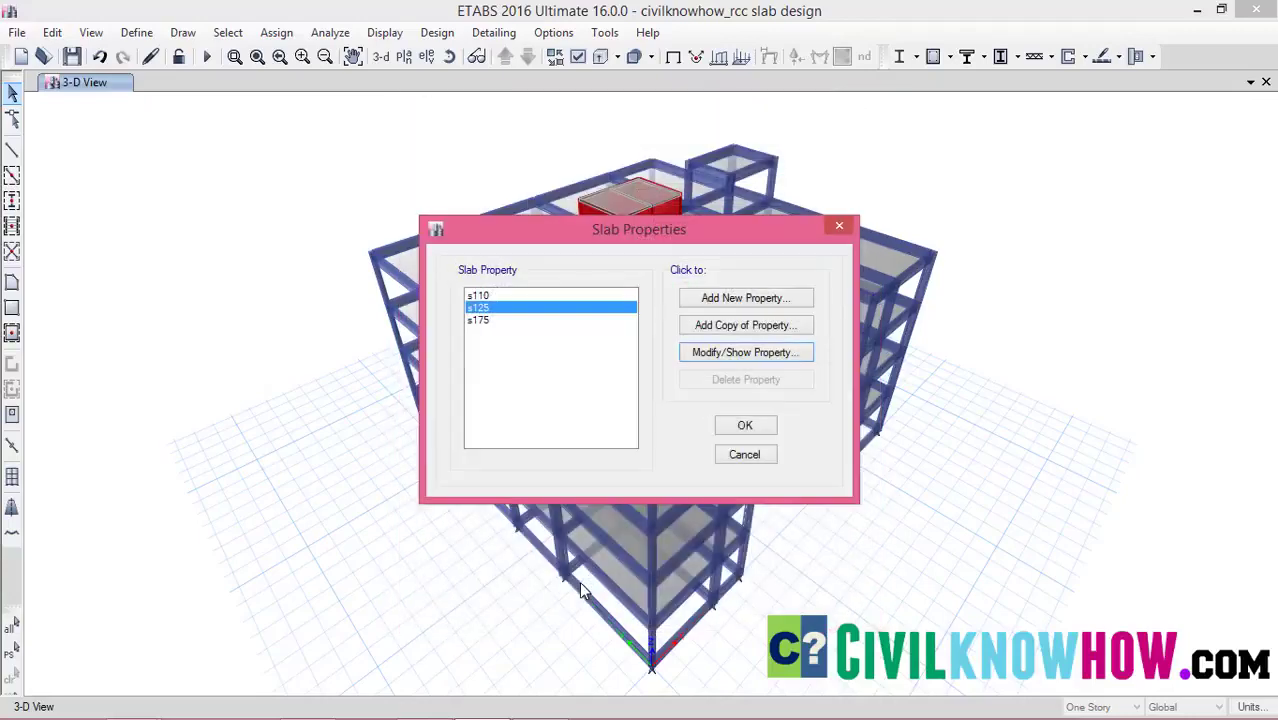
left_click(742, 427)
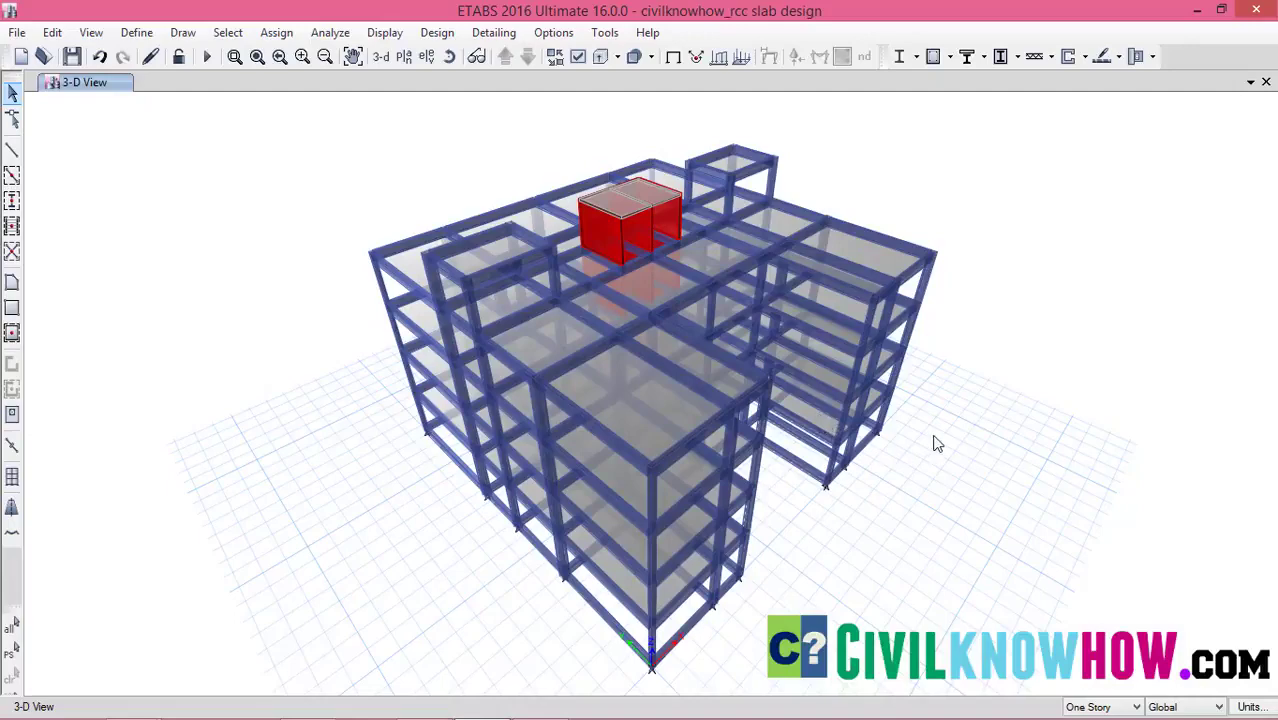
Review the display units form for structure dimensions, section dimensions, displacements and forces, and accept it.
left_click(1250, 708)
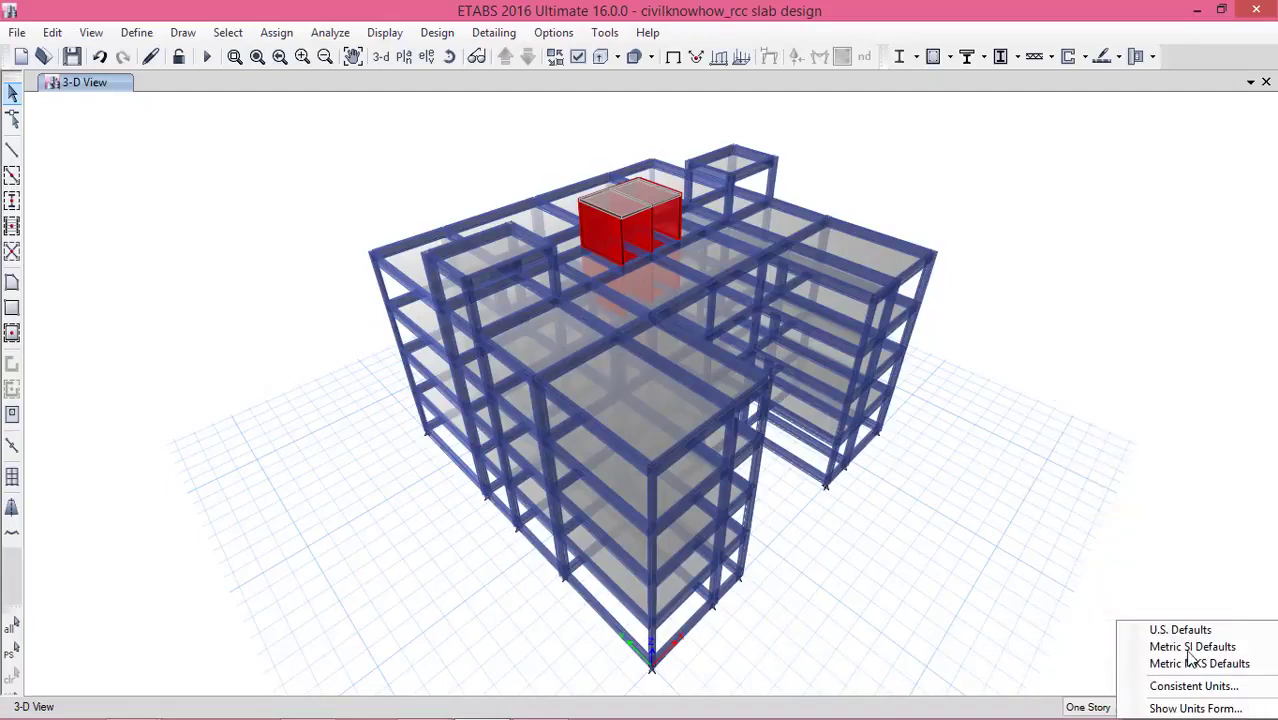
left_click(1172, 710)
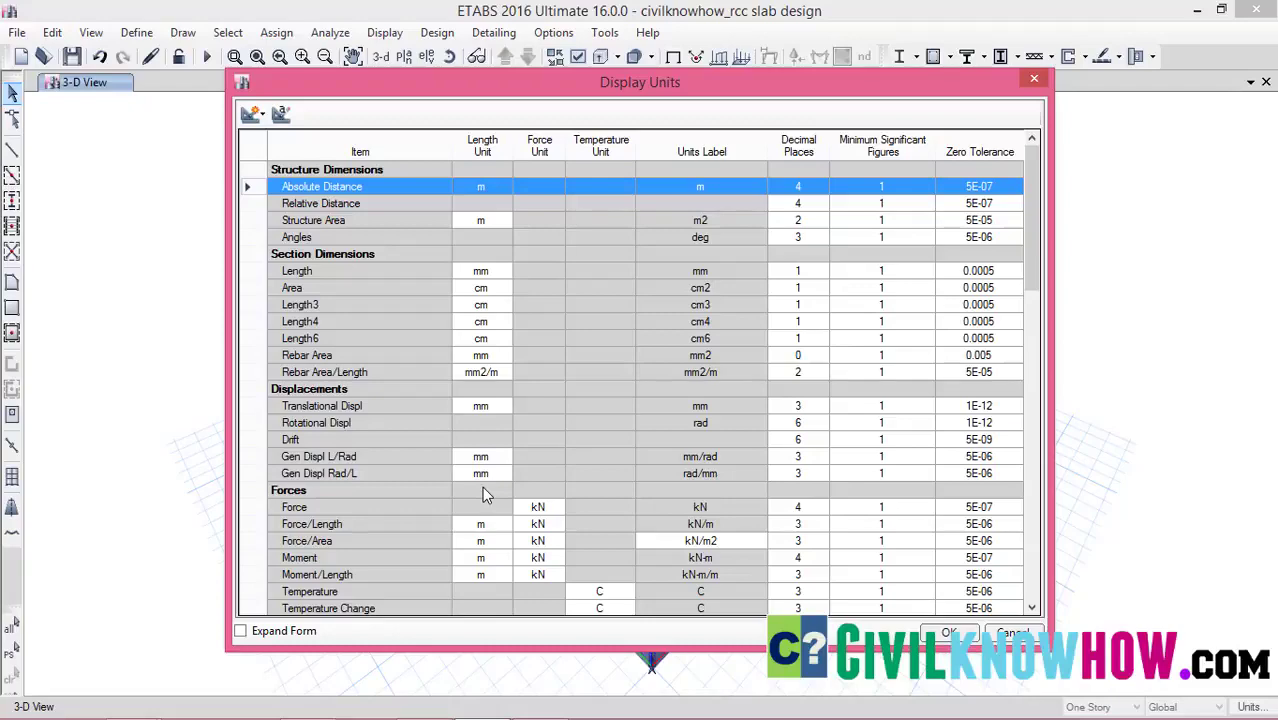
left_click(948, 632)
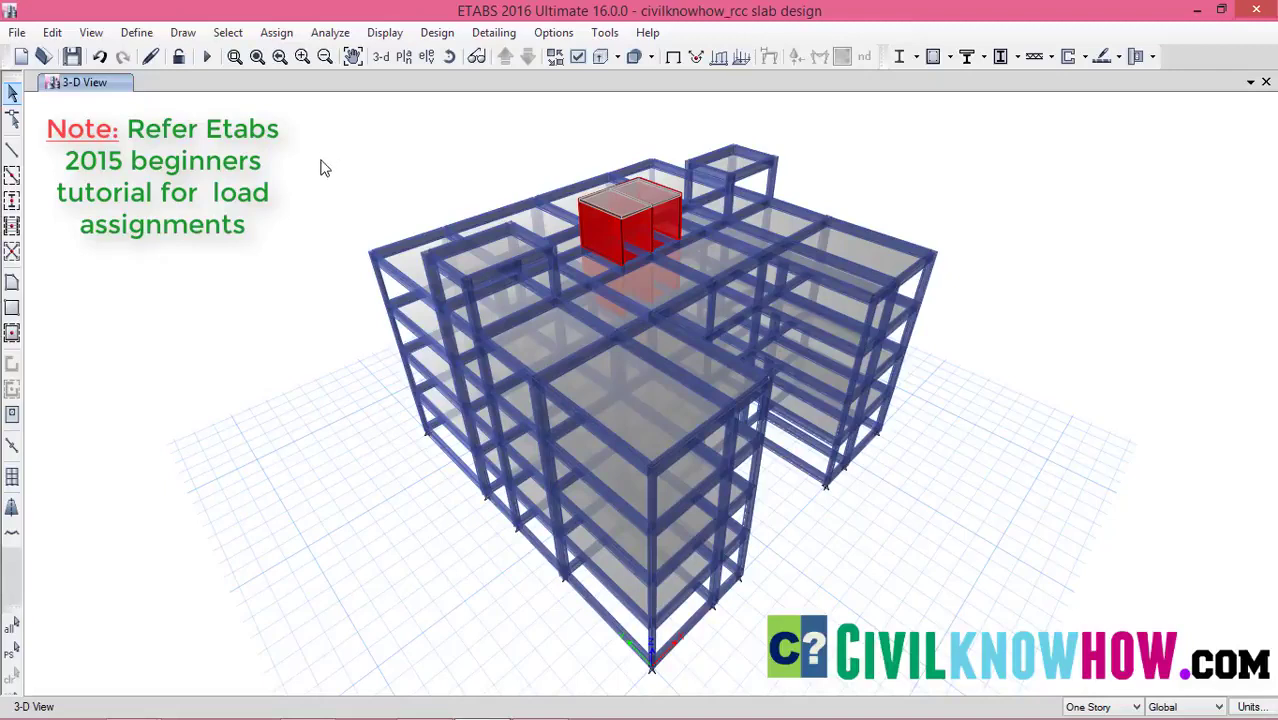
Inspect the load pattern choices of the uniform shell load assignment and close it without assigning a load.
left_click(276, 34)
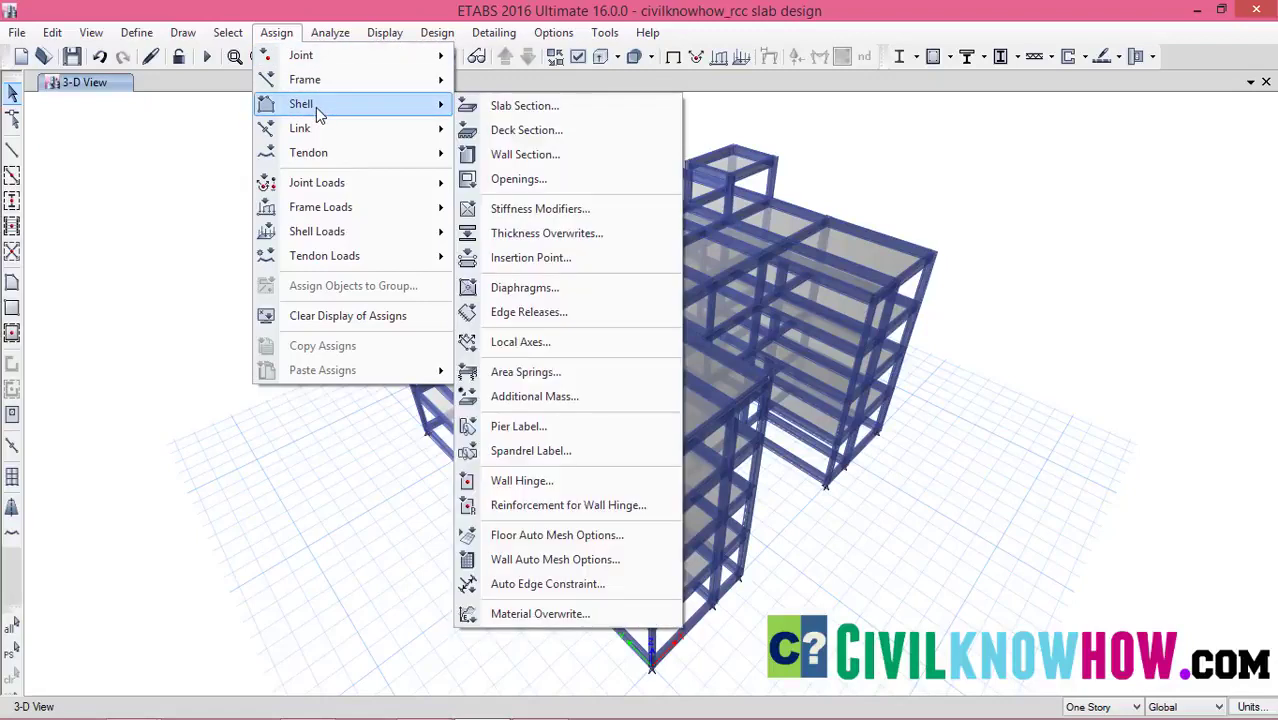
mouse_move(333, 237)
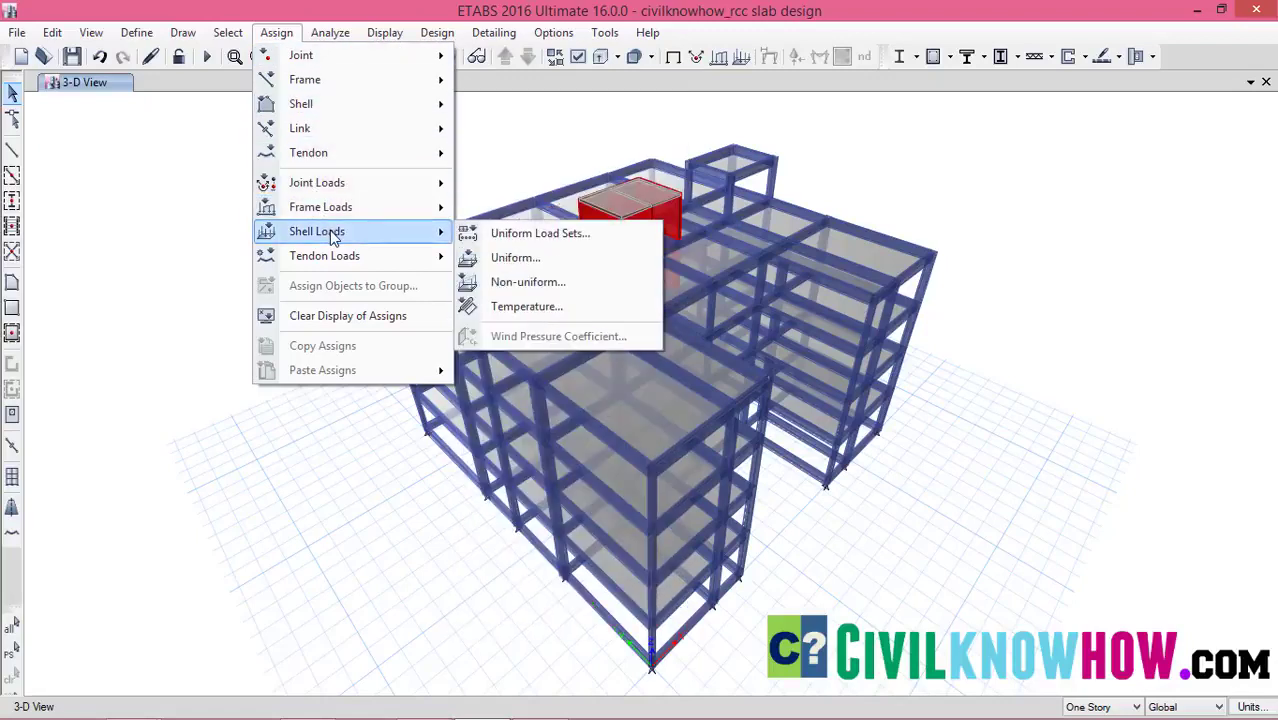
left_click(514, 257)
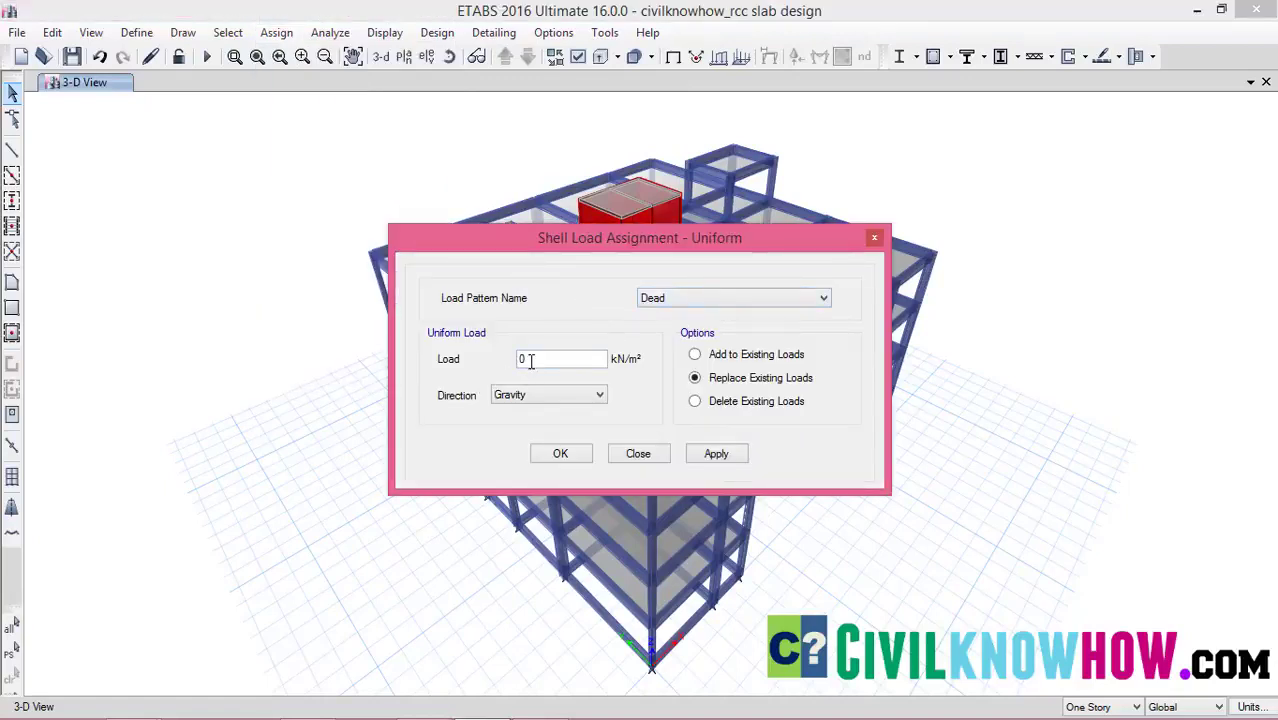
left_click(748, 297)
left_click(655, 322)
left_click(650, 455)
Switch the model window to the plan view of story F3.
left_click(404, 56)
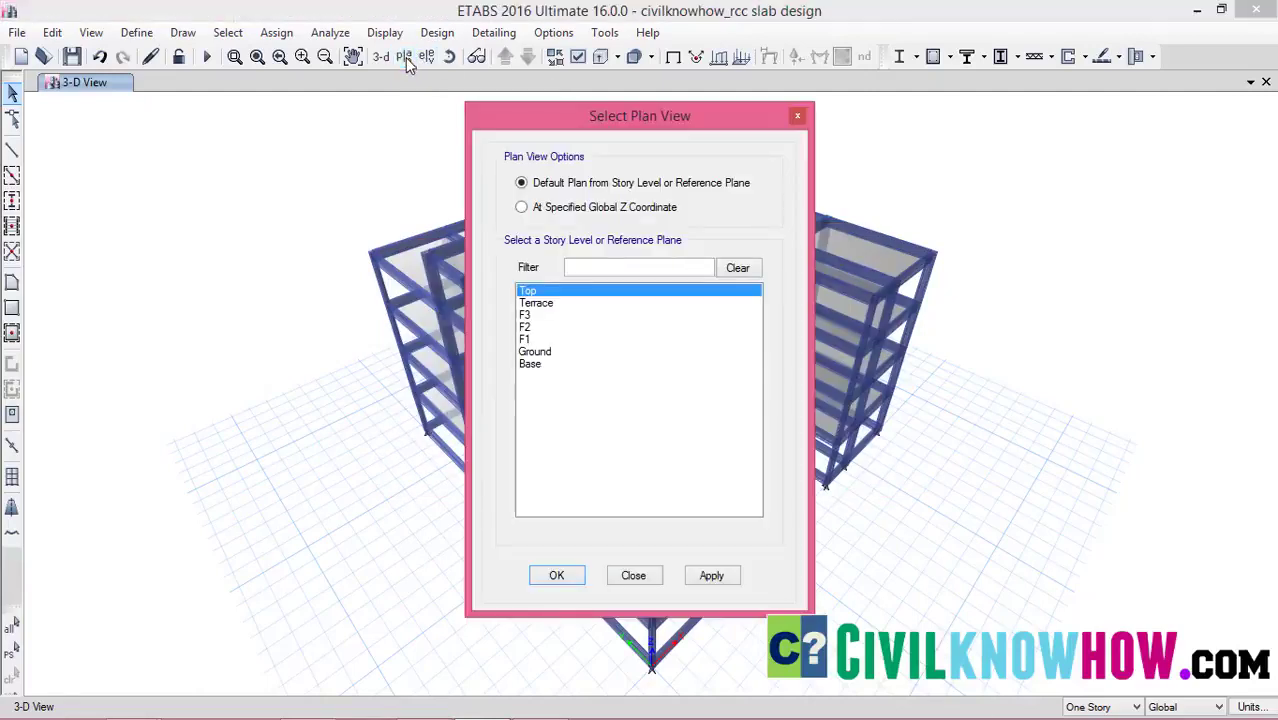
left_click(533, 315)
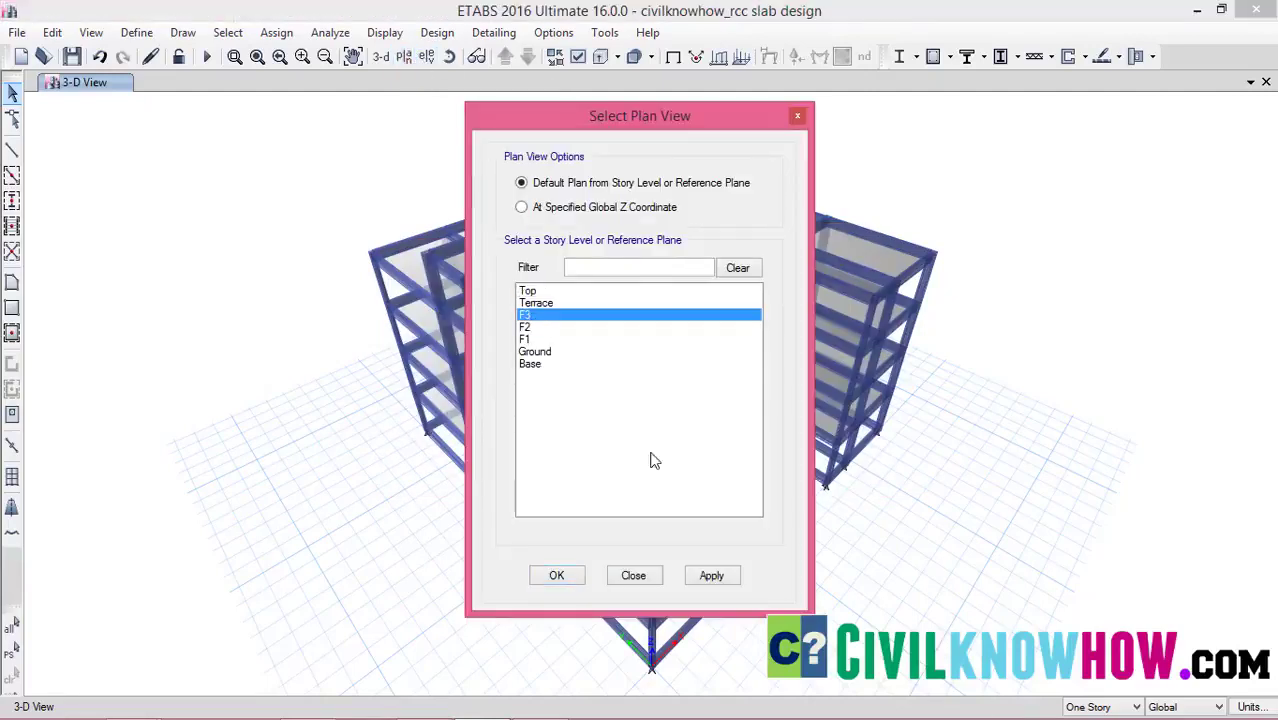
left_click(711, 576)
left_click(557, 575)
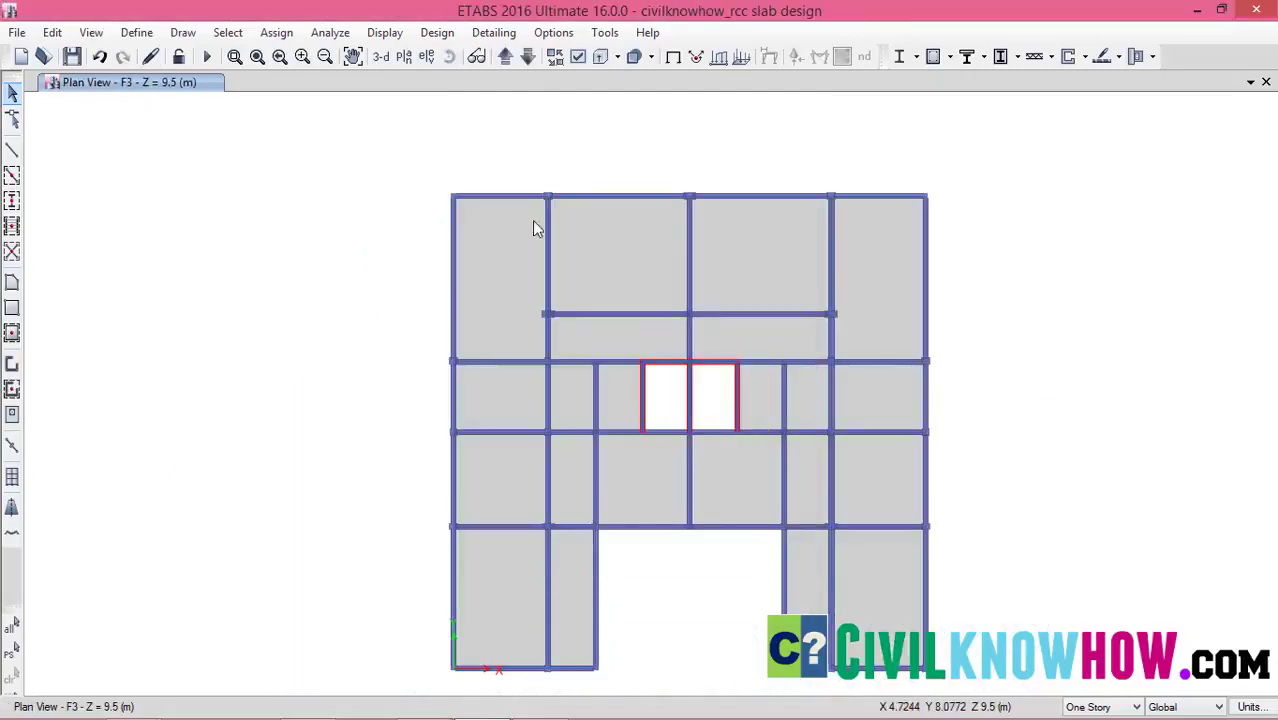
Display the uniform gravity shell loads of the Dead load pattern on the F3 plan.
left_click(384, 32)
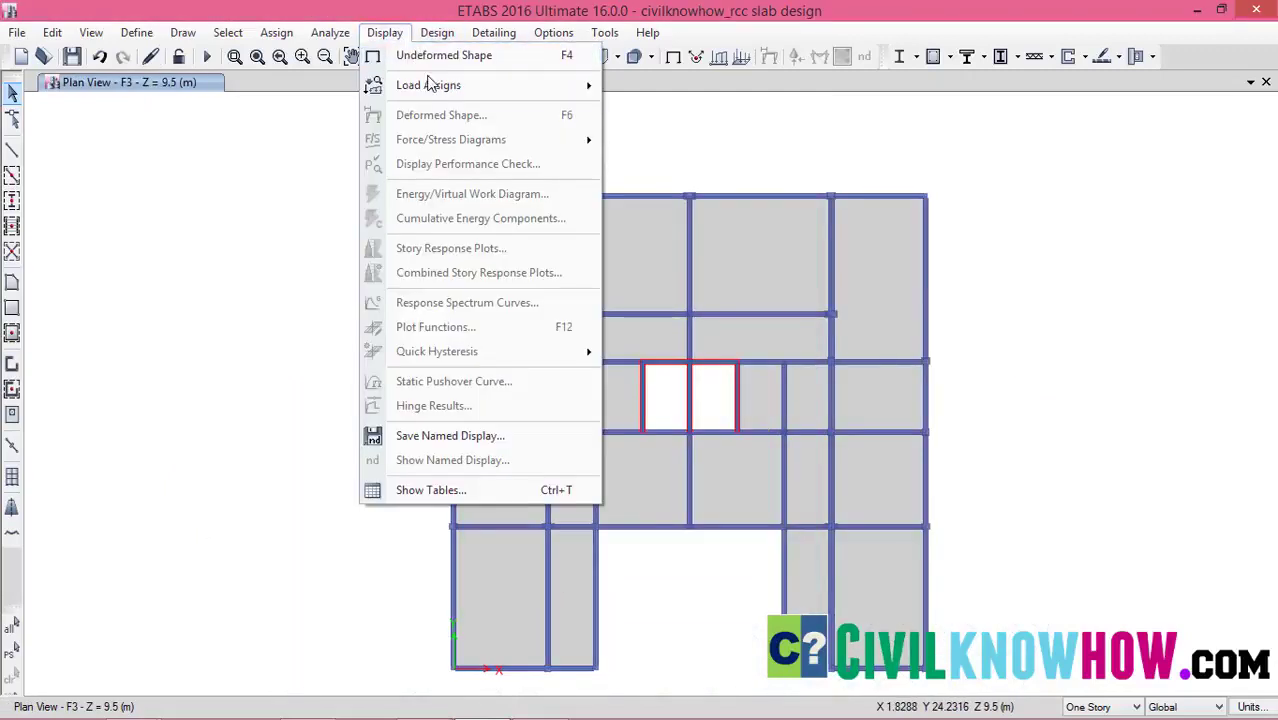
mouse_move(428, 85)
left_click(670, 132)
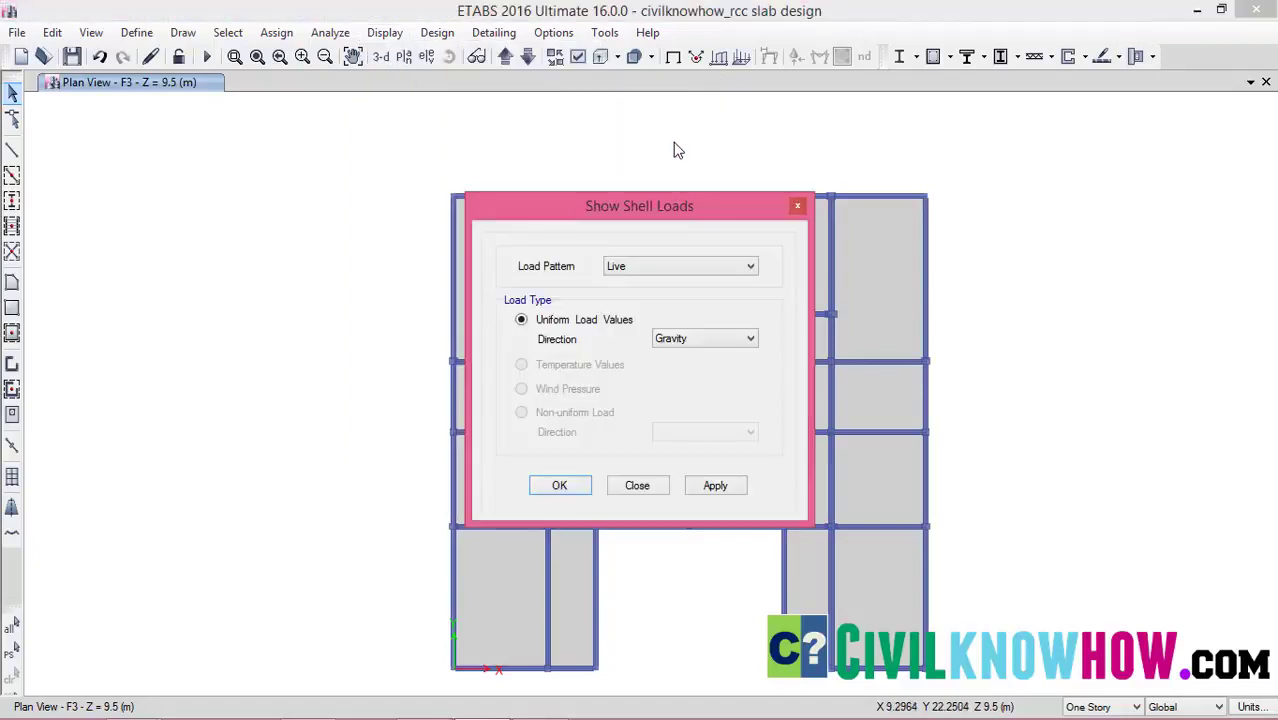
left_click(748, 267)
left_click(641, 288)
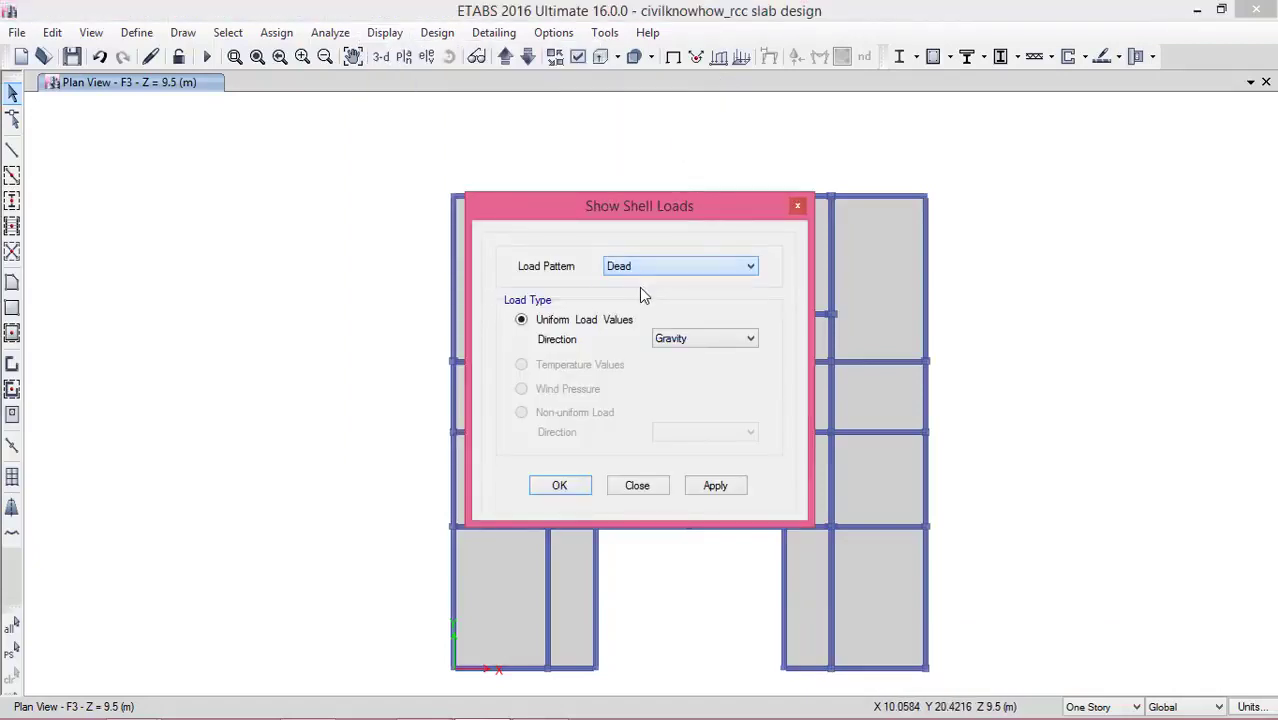
left_click(559, 485)
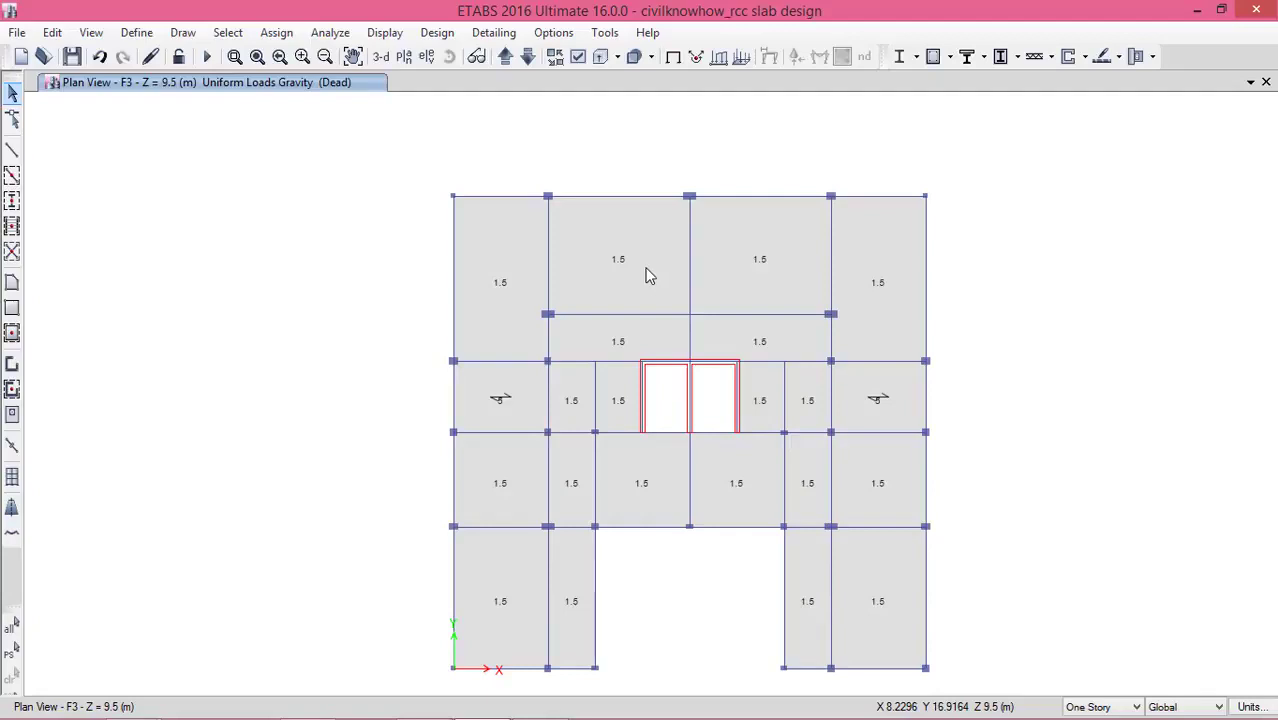
Display the uniform gravity shell loads of the Live load pattern on the F3 plan.
left_click(388, 33)
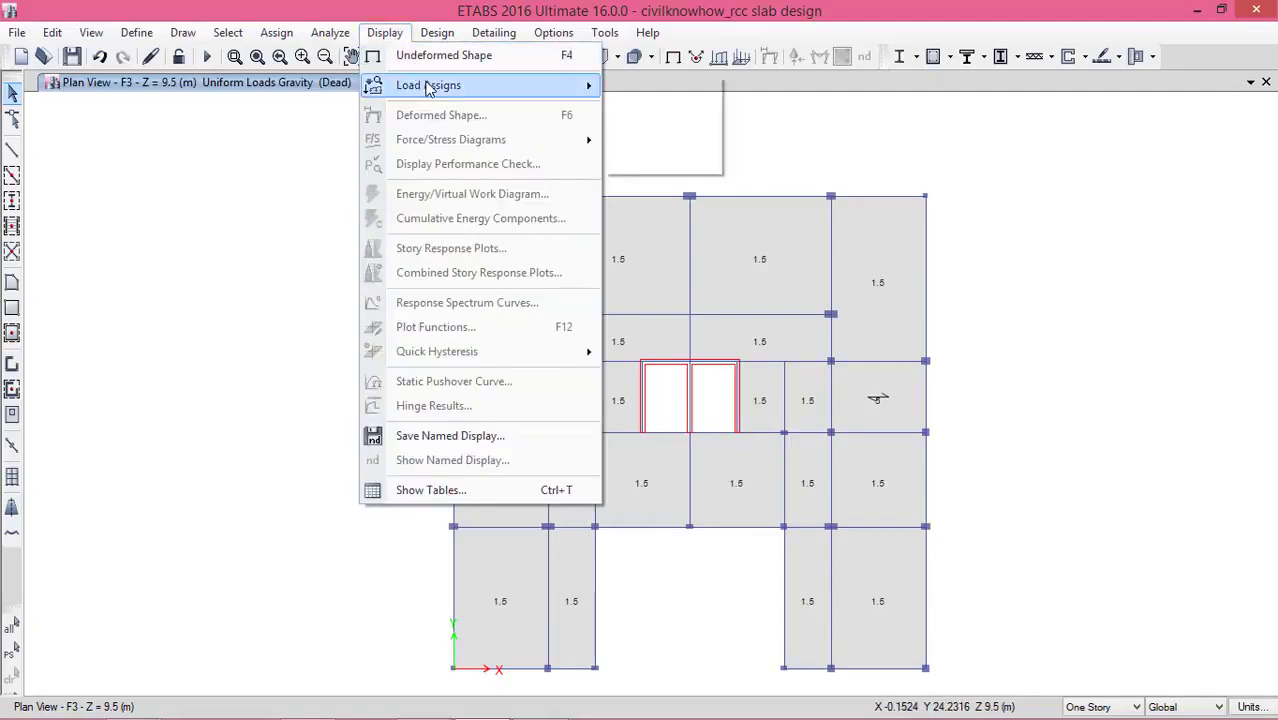
mouse_move(430, 86)
left_click(682, 134)
left_click(695, 262)
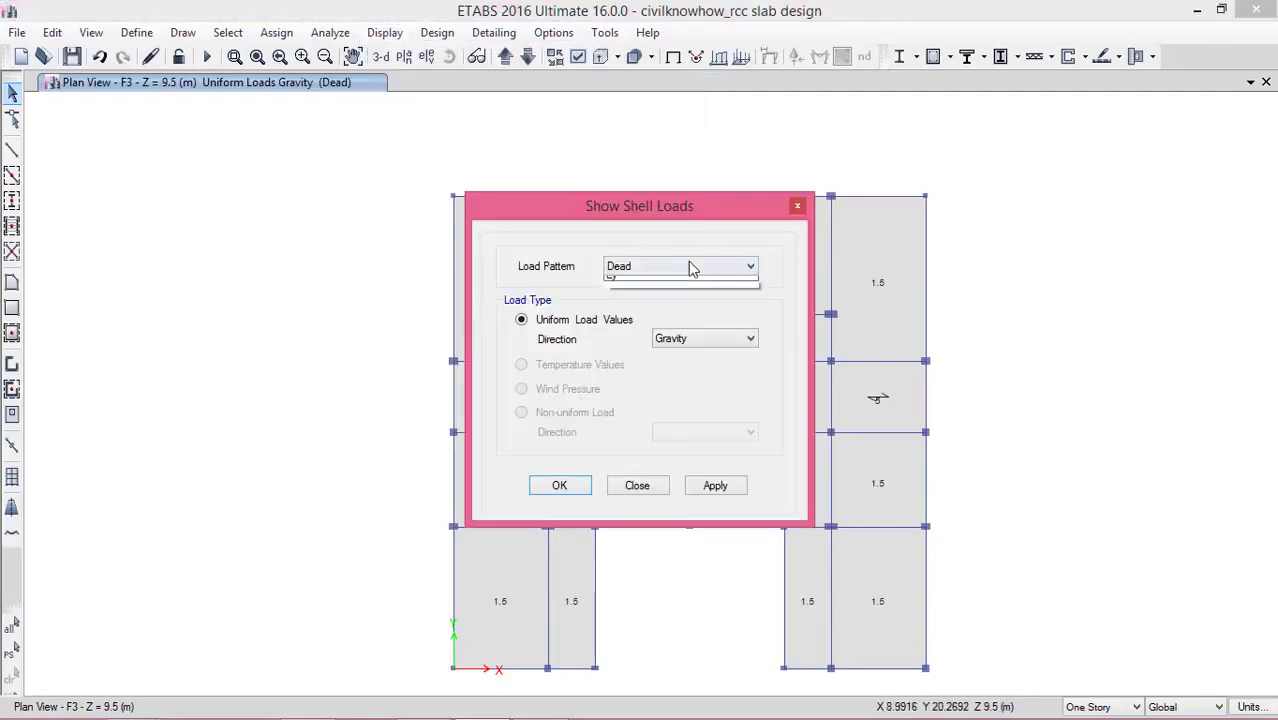
left_click(640, 292)
left_click(580, 488)
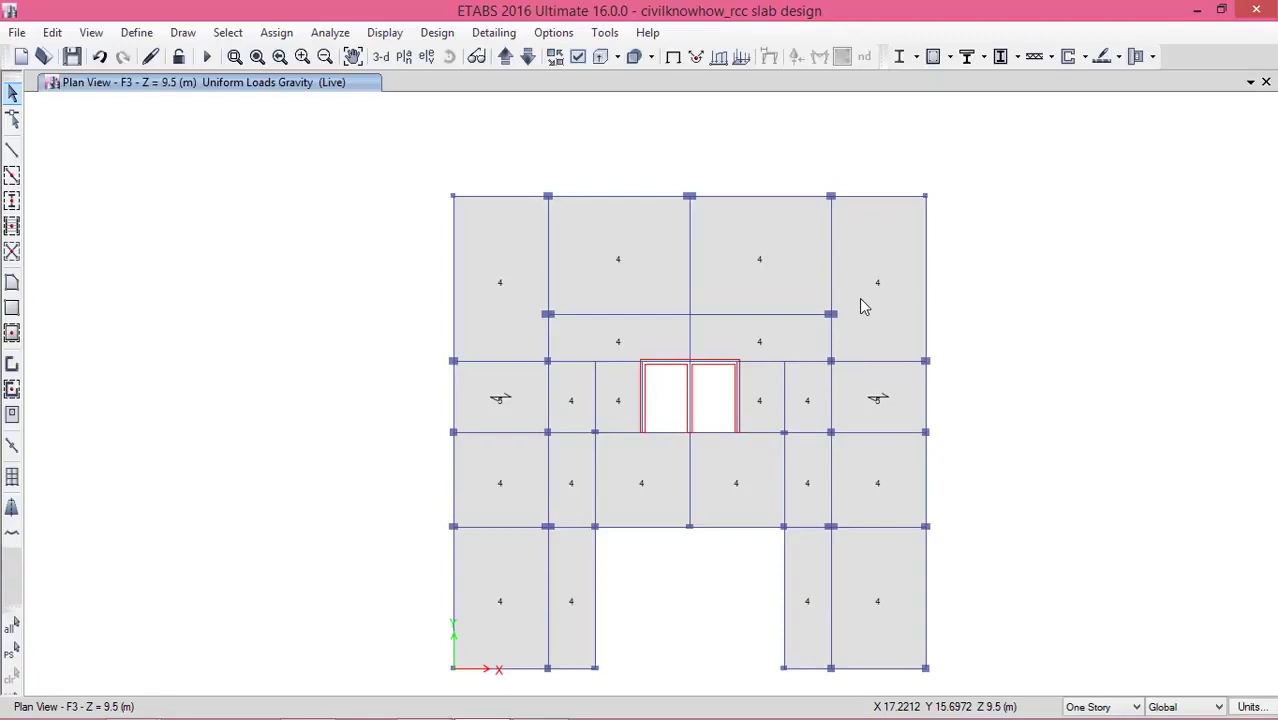
Clear the displayed load assignments from the plan and return to the 3-D view of the building.
left_click(277, 32)
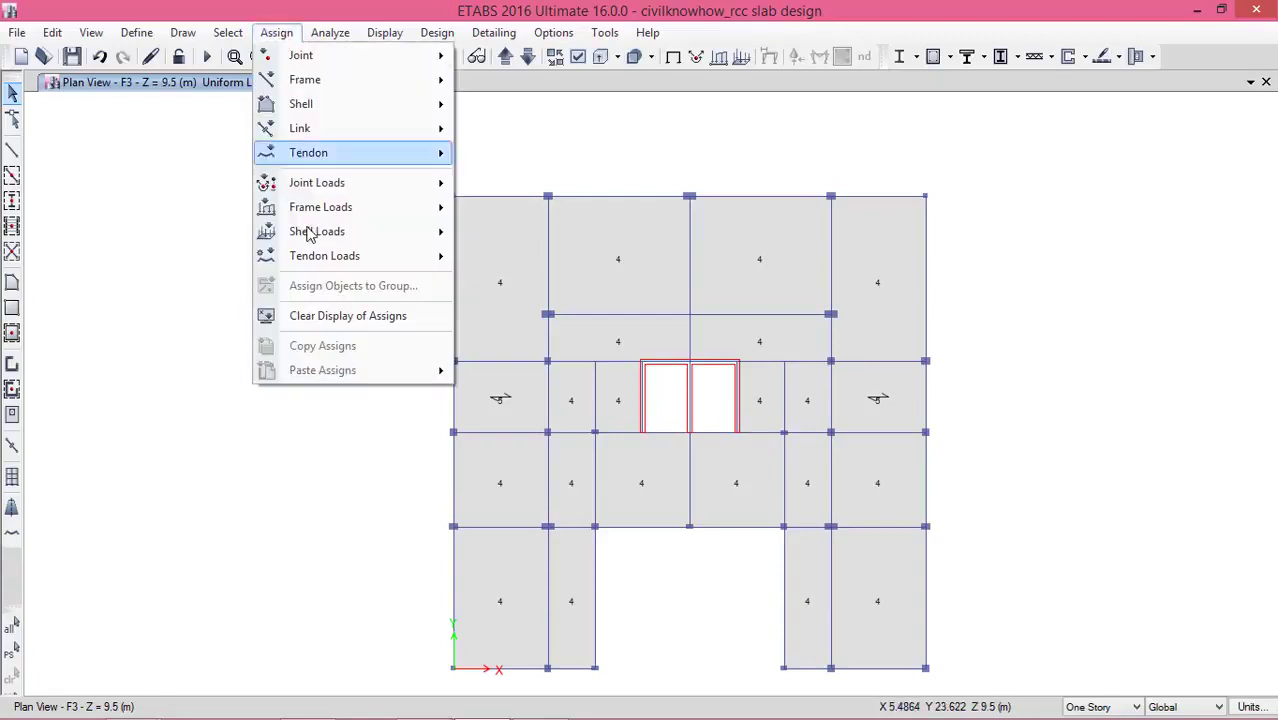
left_click(324, 320)
left_click(381, 56)
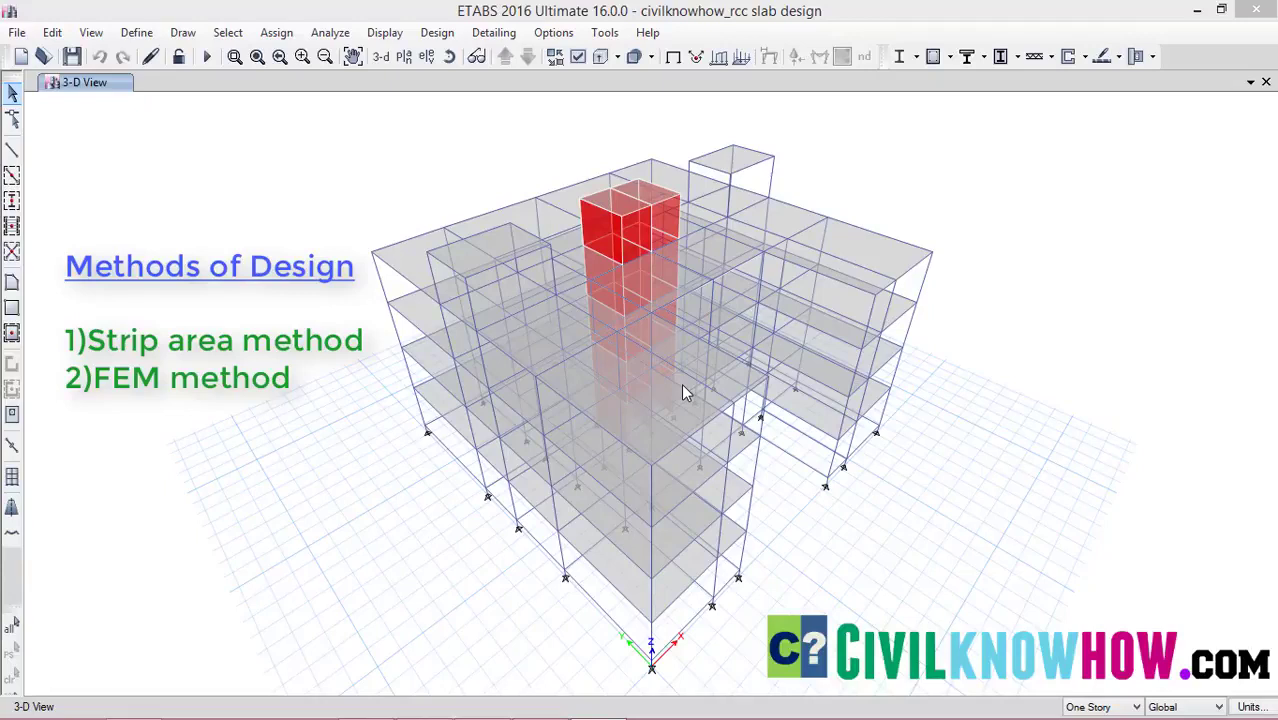
Switch to the presentation to examine the Strip Area Method slide of column and middle strips, and return to the ETABS model.
key("alt+Tab")
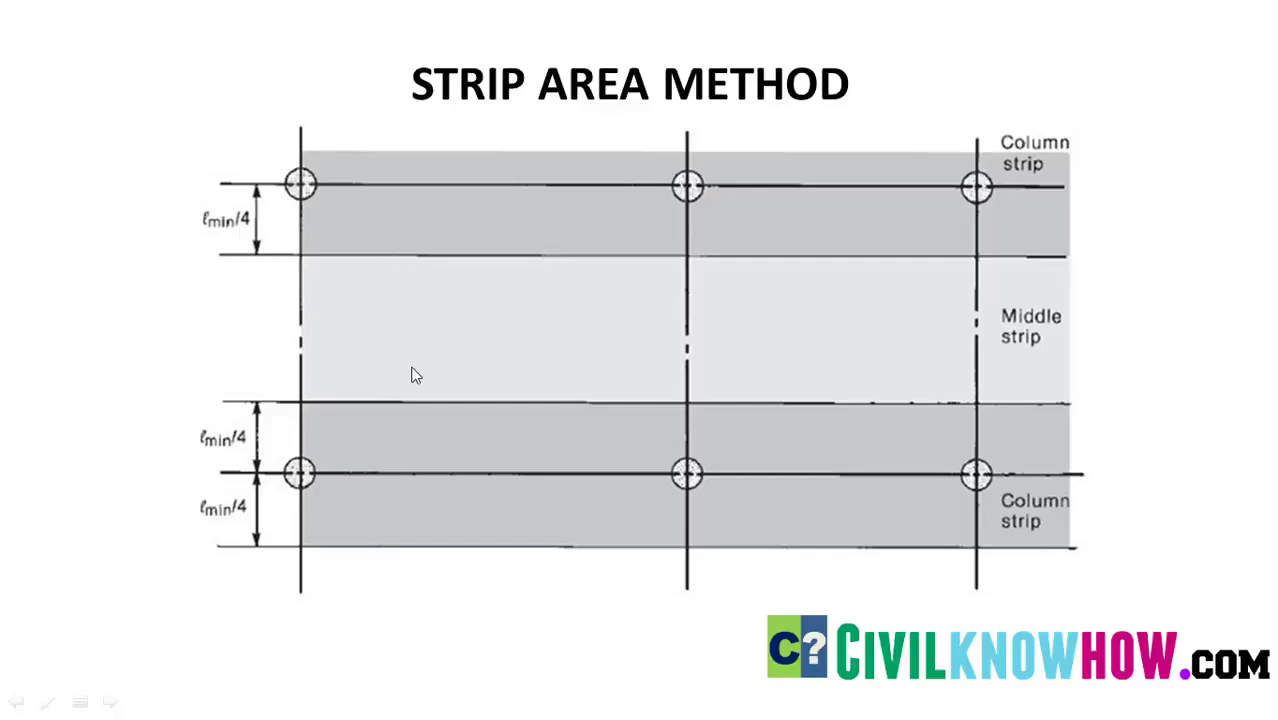
left_click(467, 340)
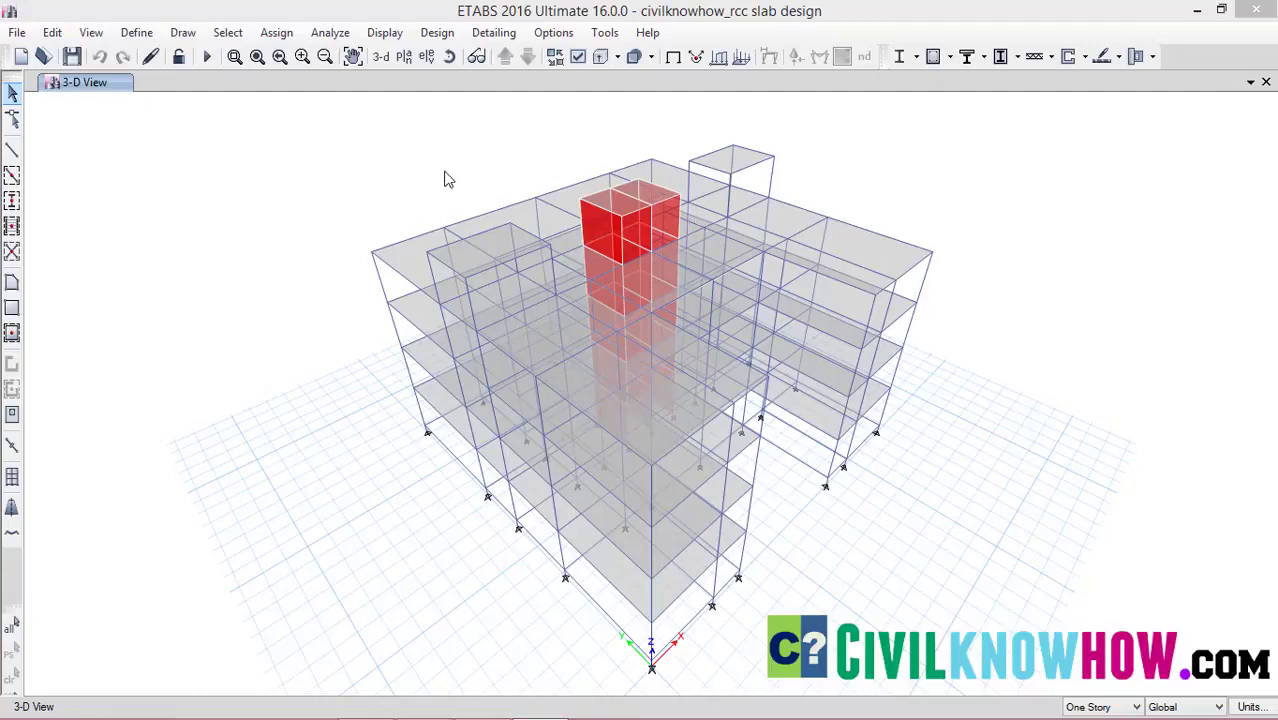
Switch the model window from the 3-D view to the plan view of story F3.
left_click(404, 58)
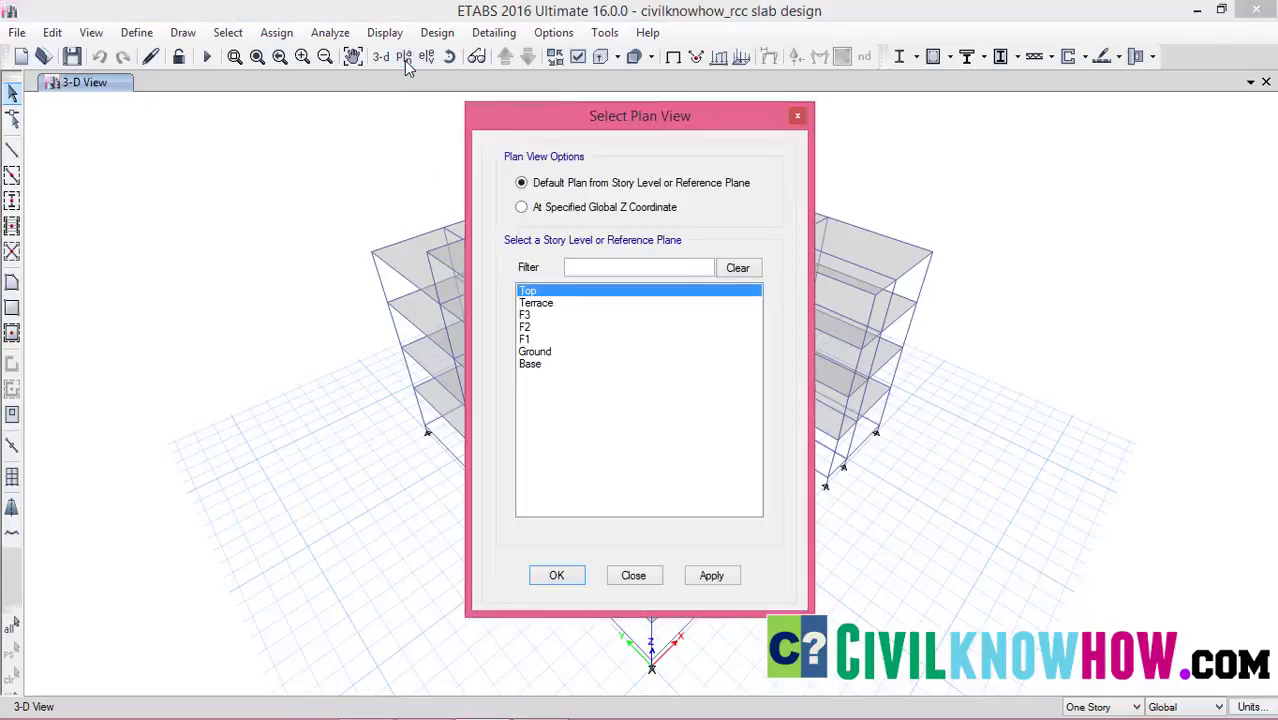
left_click(525, 315)
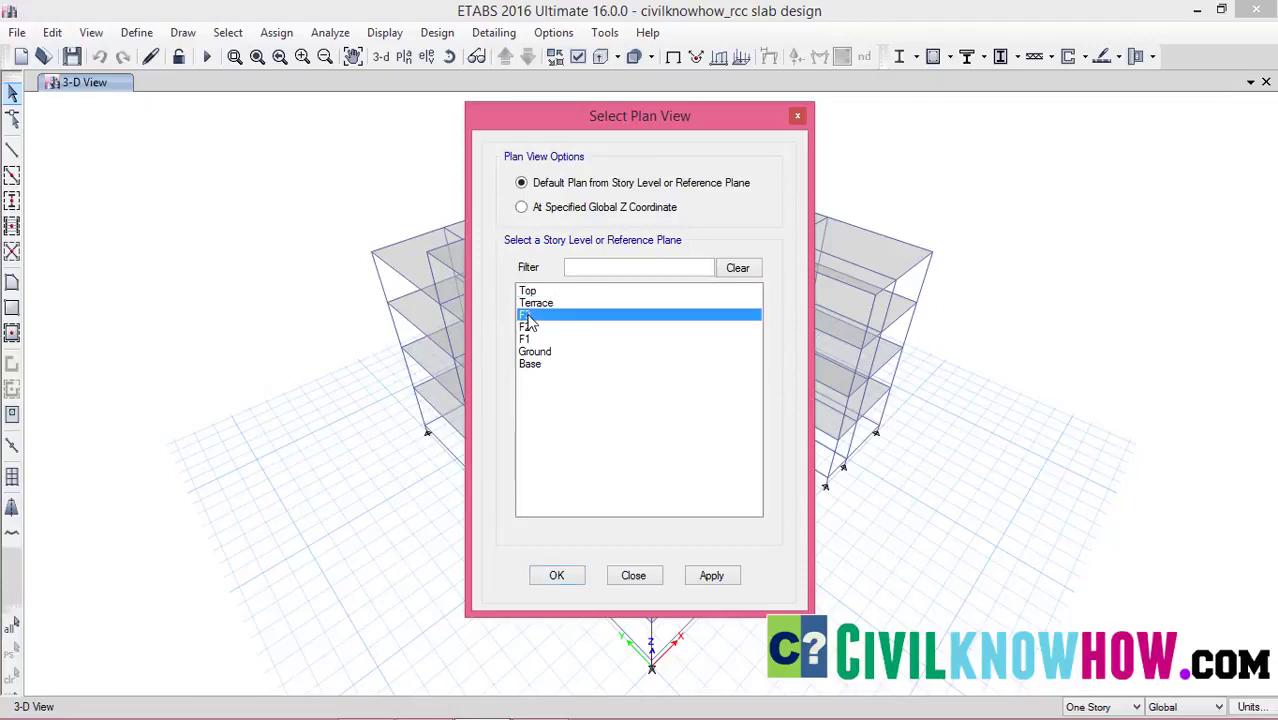
left_click(704, 568)
left_click(563, 577)
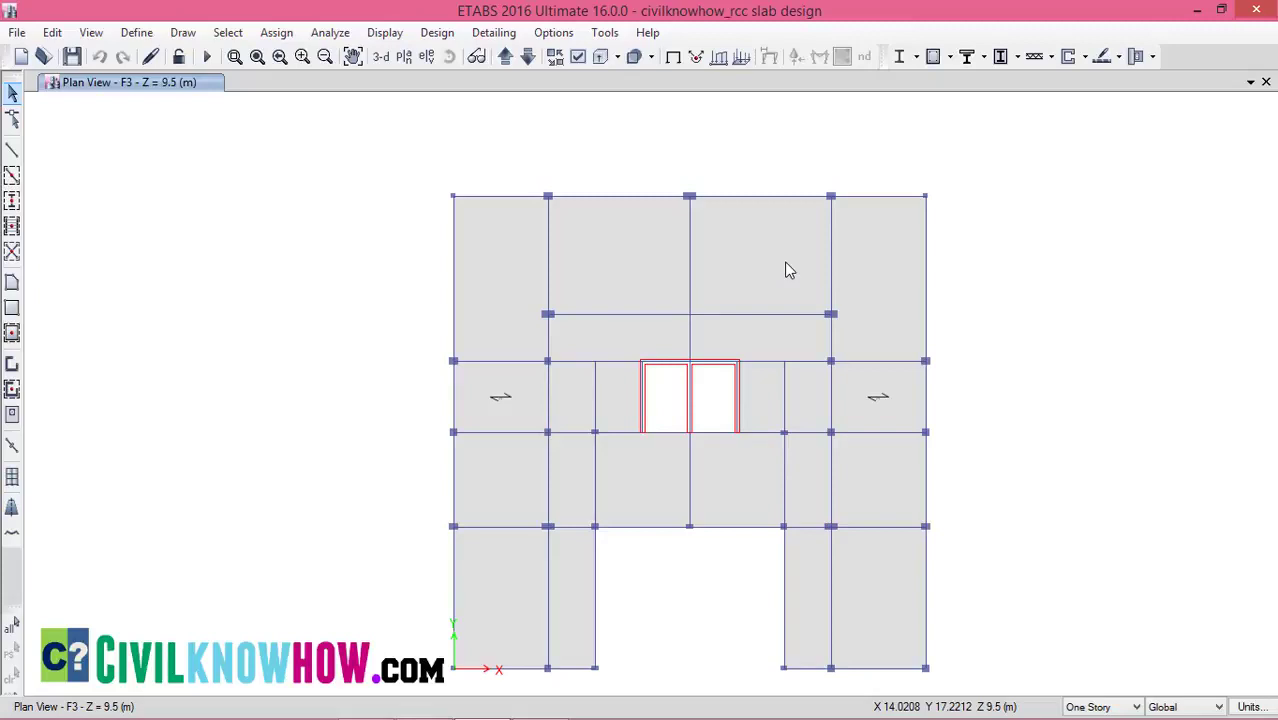
Start drawing design strips and set the column strip's start width to 0 mm left and 1250 mm right.
left_click(183, 34)
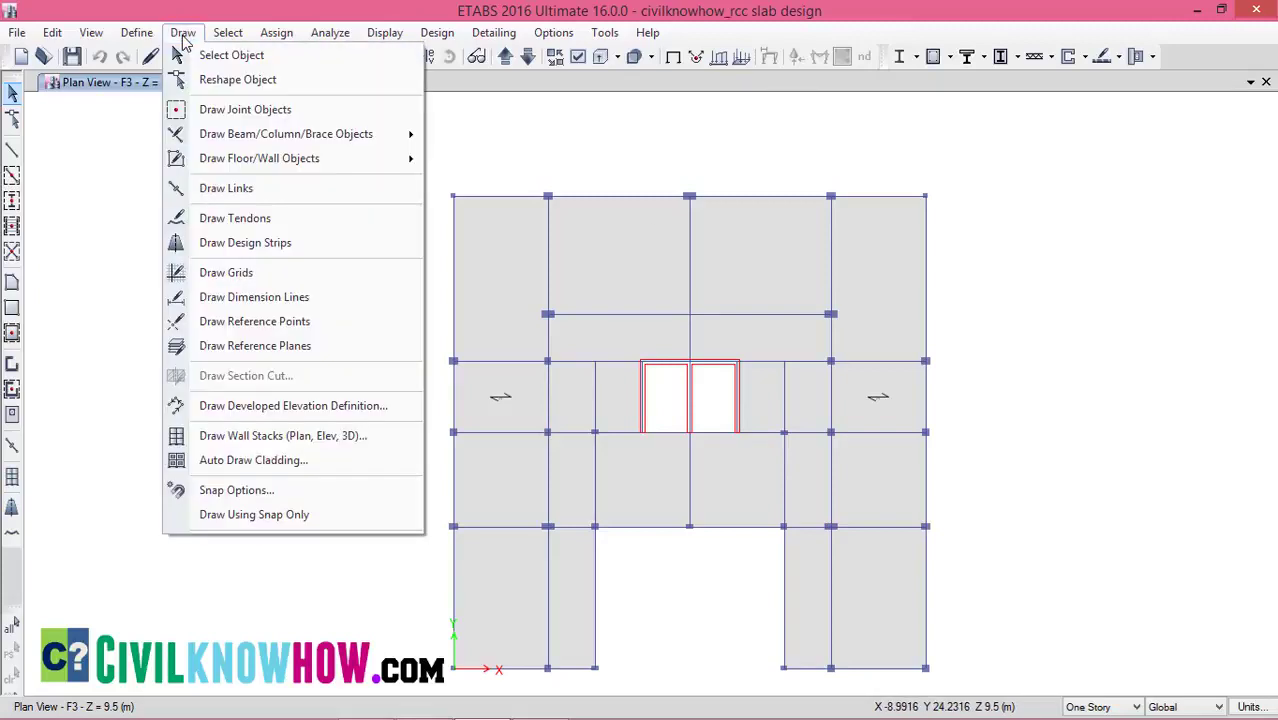
left_click(217, 243)
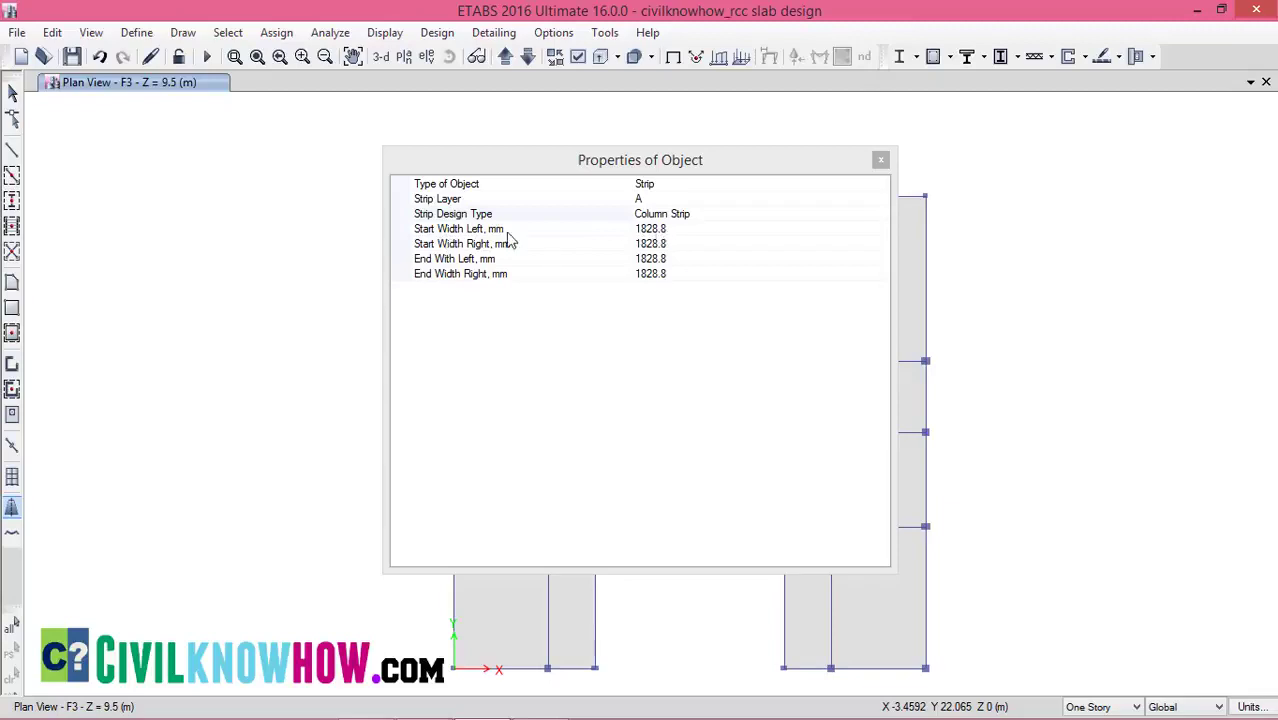
left_click(650, 229)
left_click_drag(634, 229, 714, 226)
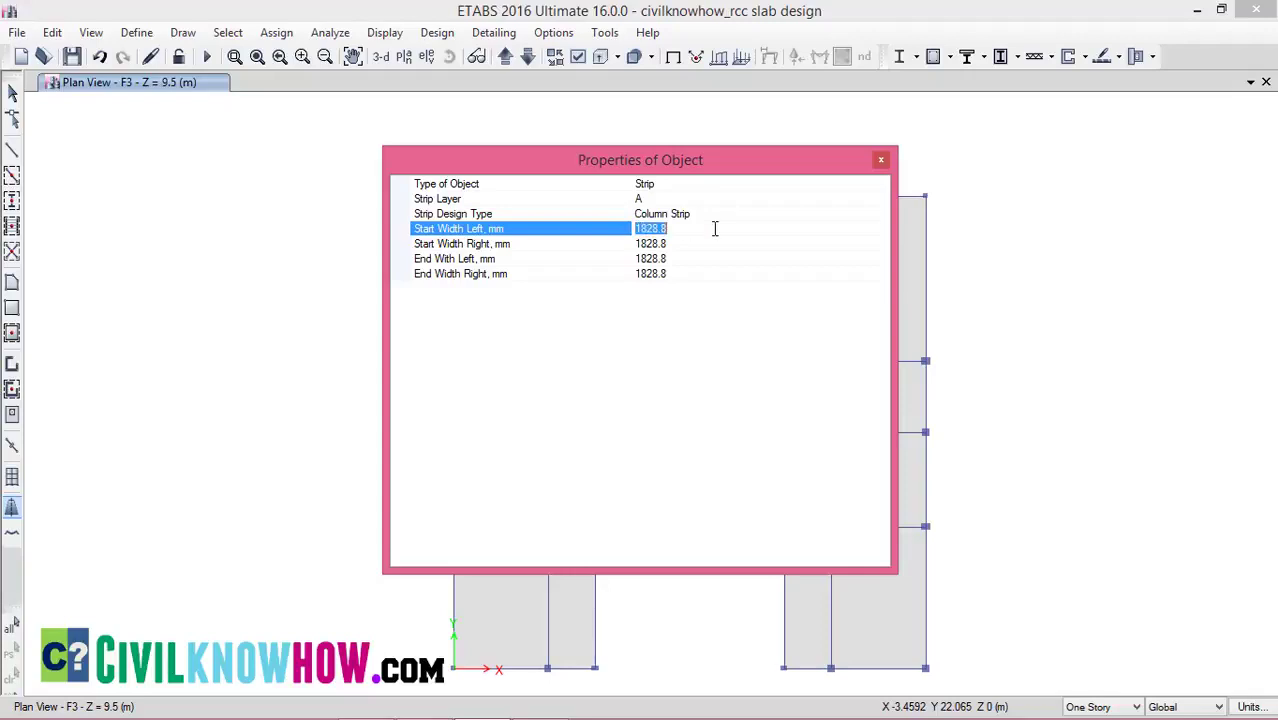
type("0")
left_click(680, 247)
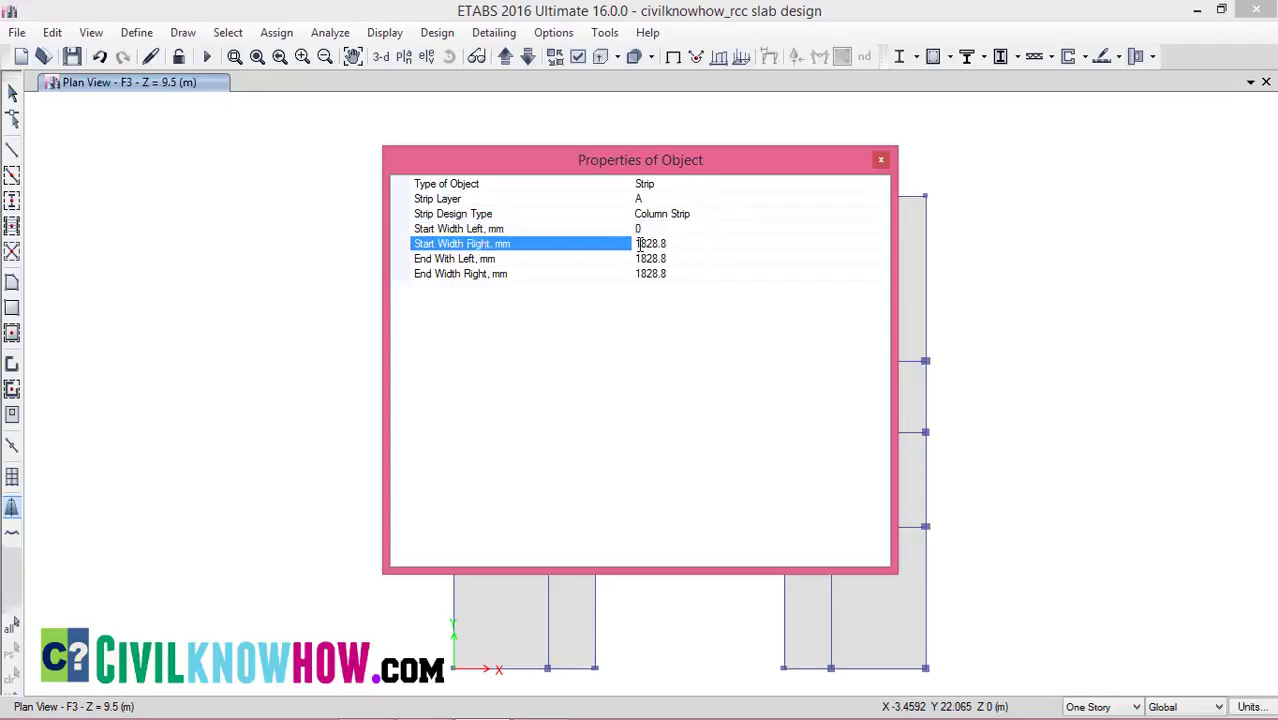
left_click_drag(638, 244, 676, 245)
type("1")
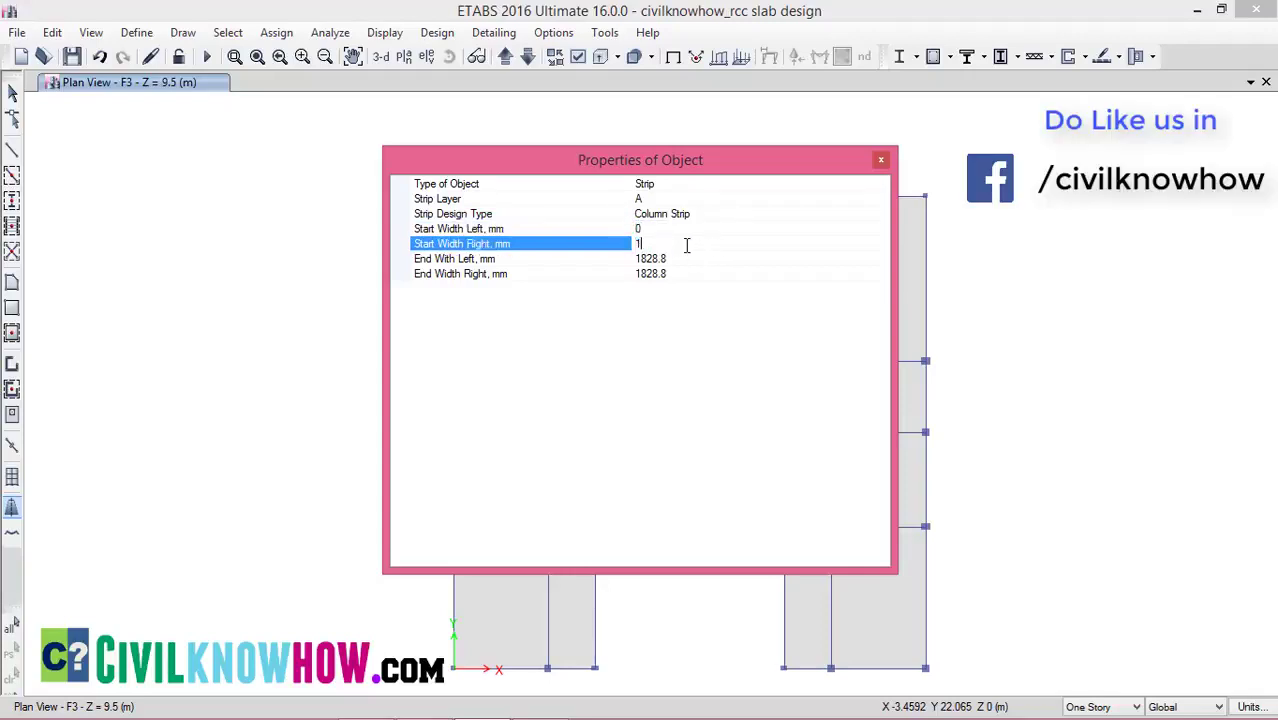
type("250")
Set the column strip's end width to 0 mm left and 1250 mm right, and close the strip properties.
left_click(702, 273)
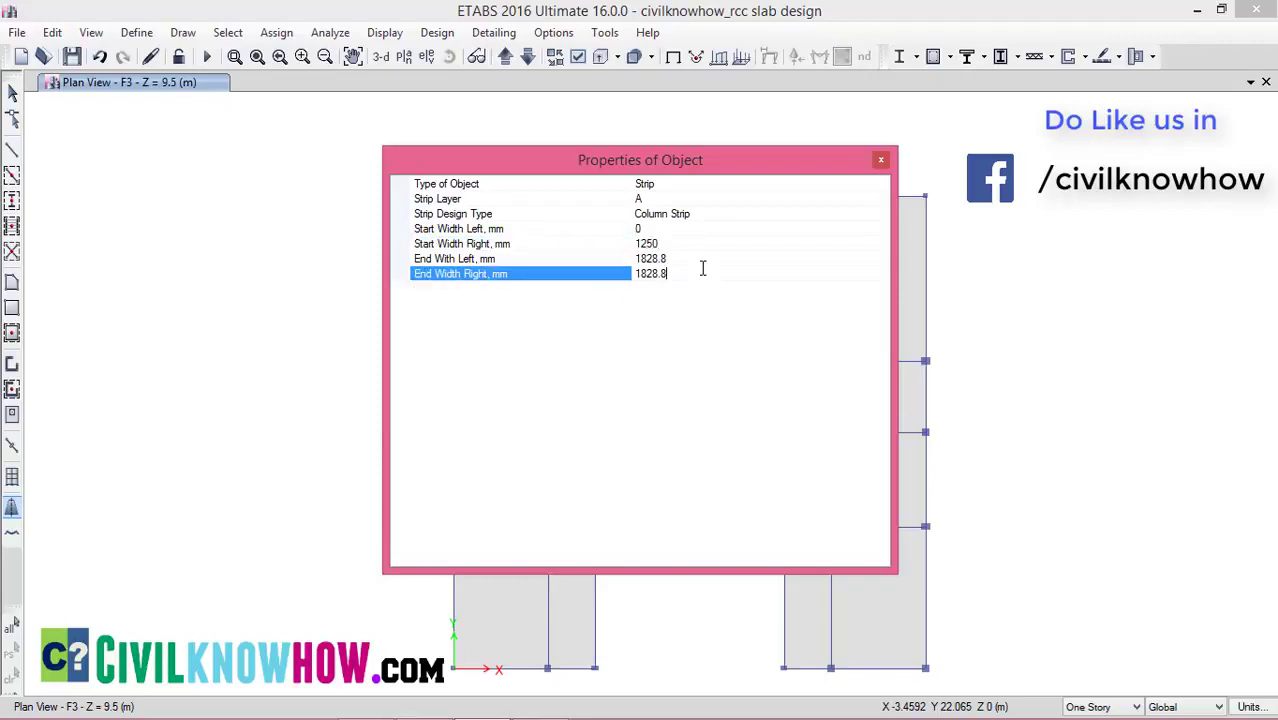
left_click(648, 259)
left_click_drag(638, 259, 690, 278)
type("0")
left_click(679, 273)
type("1250")
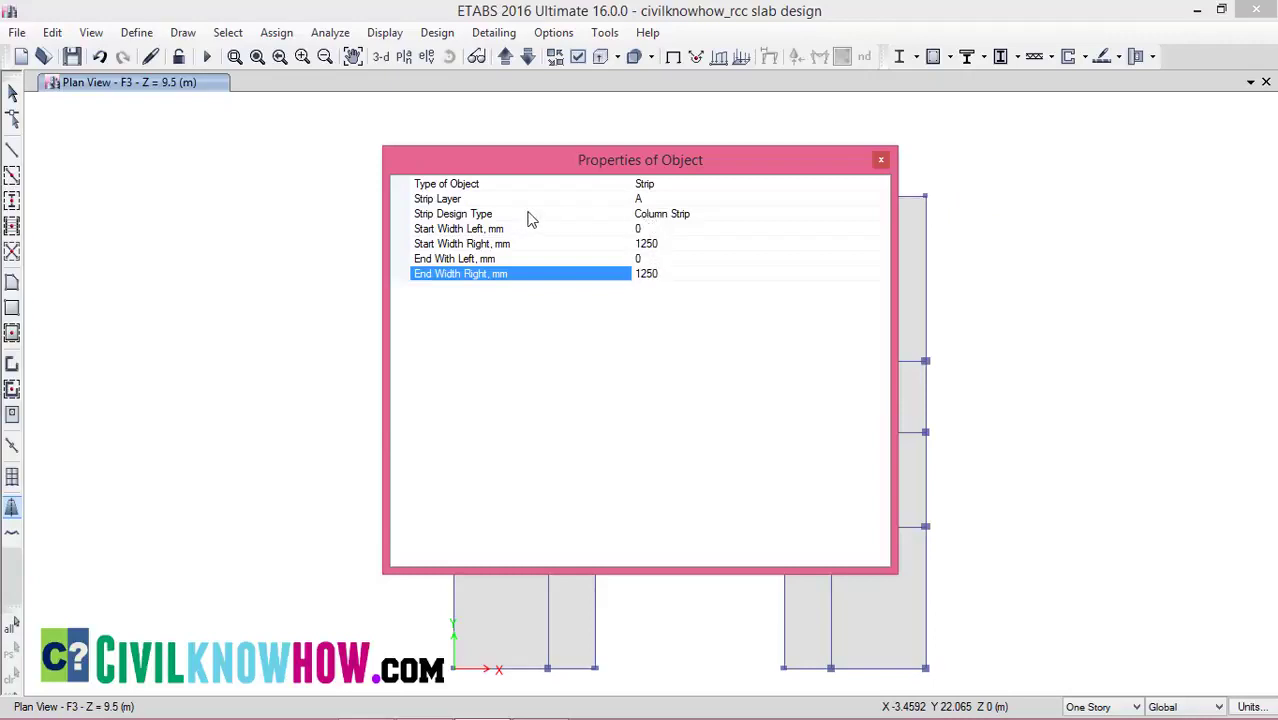
left_click(910, 190)
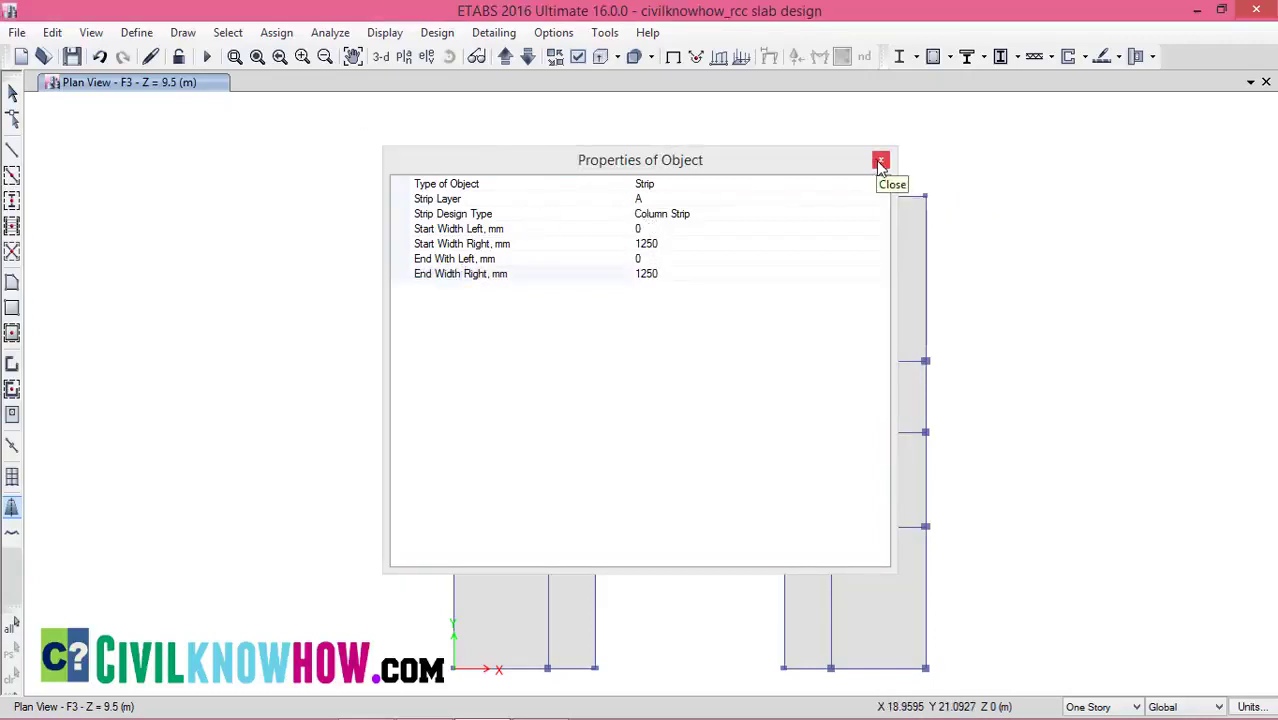
left_click(880, 162)
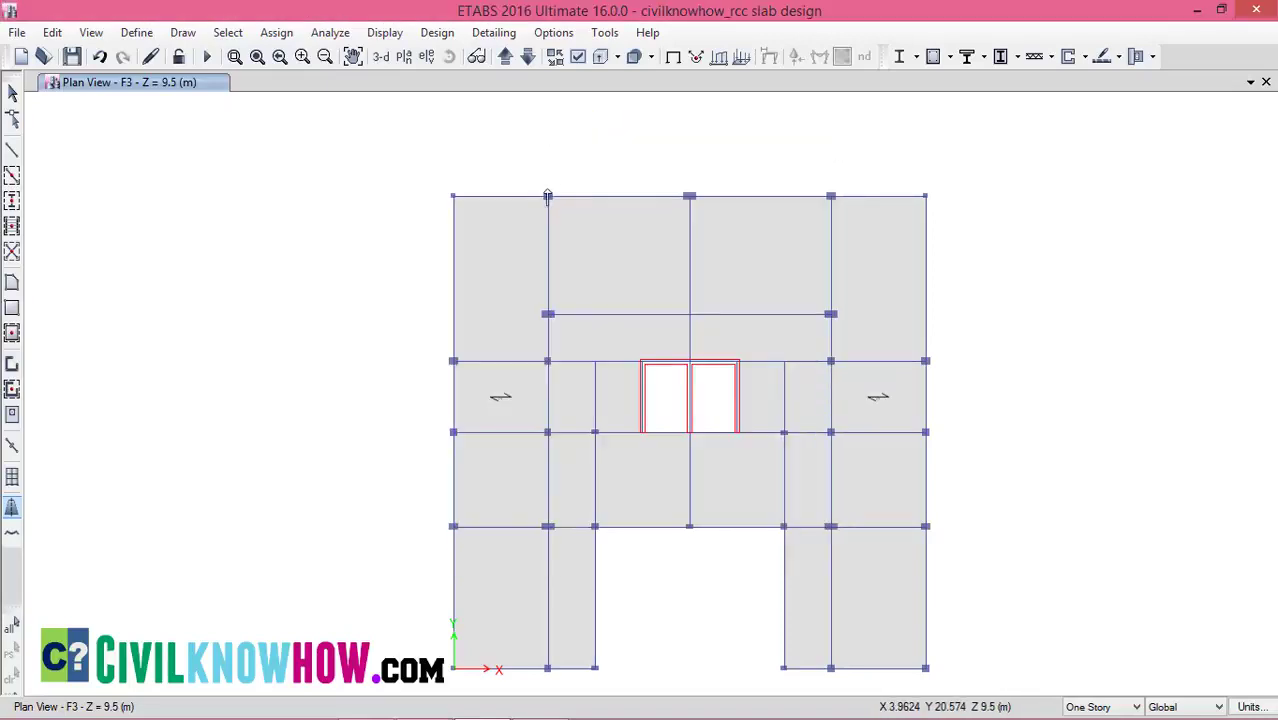
Draw a layer A column strip along the slab's outer edge at Y = 20 m, from X = 4 m to X = 16 m.
left_click(548, 197)
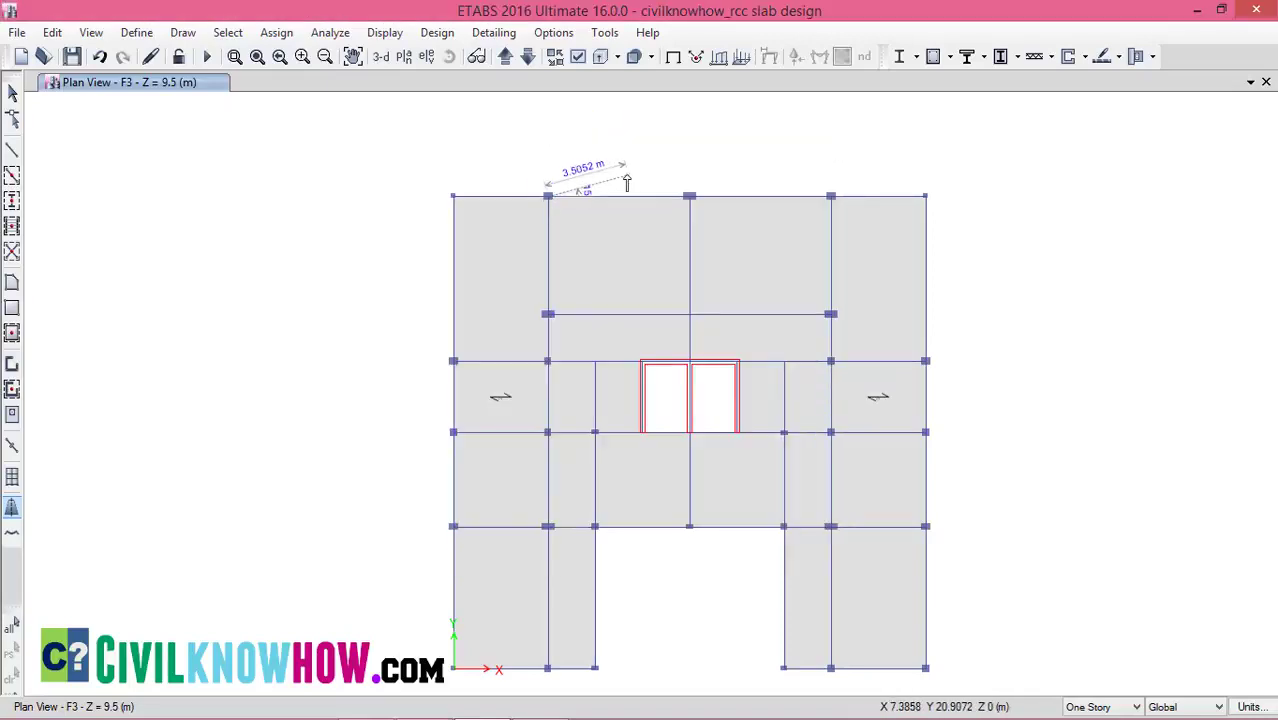
left_click(830, 197)
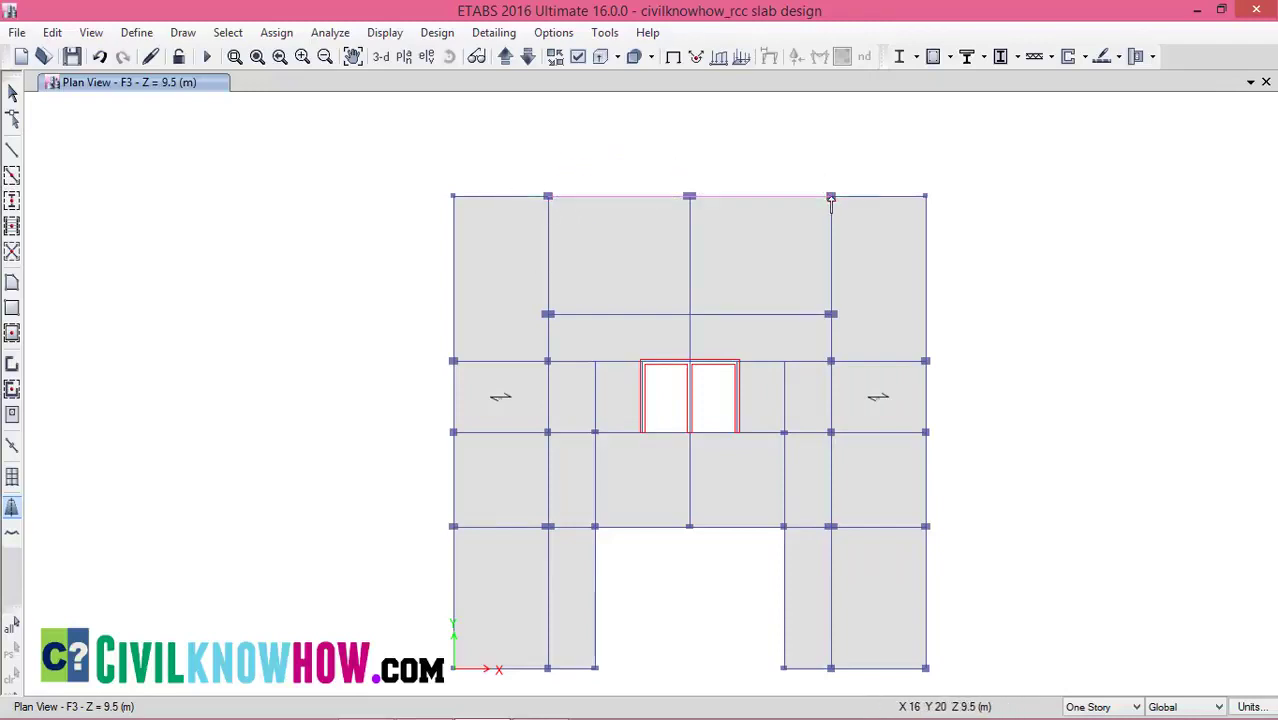
right_click(833, 128)
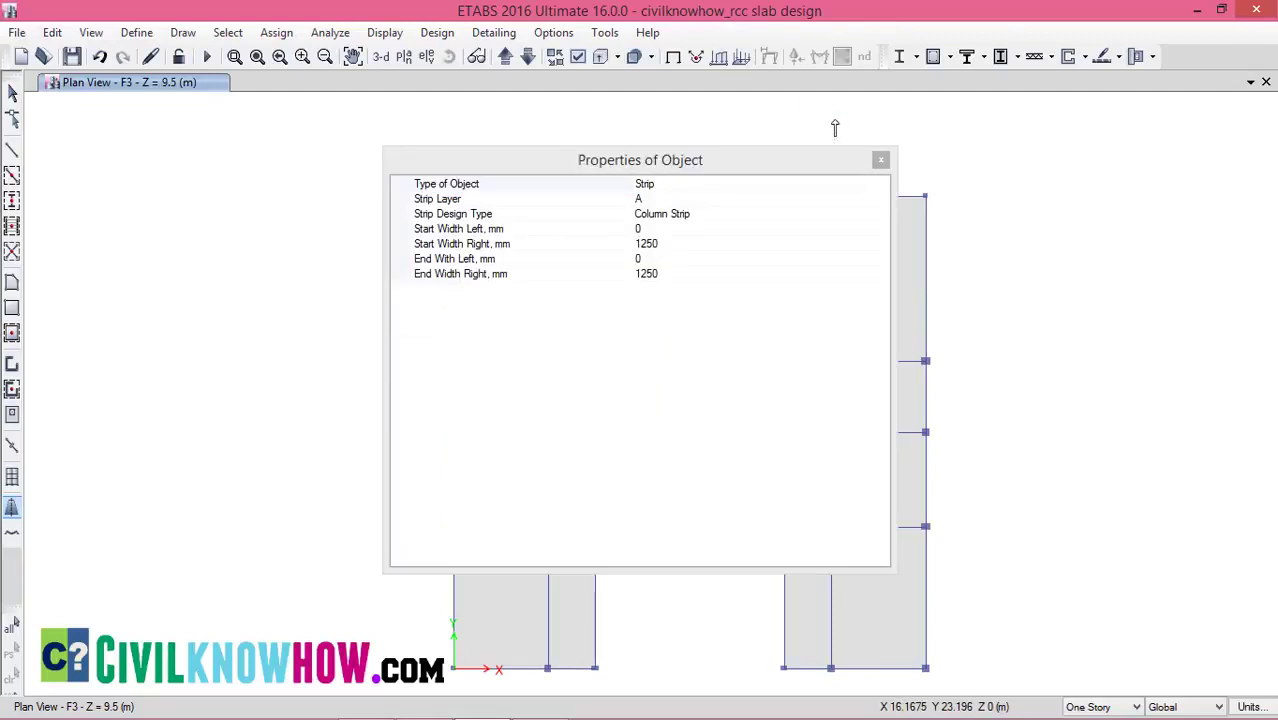
Set the next column strip's start width to 1250 mm left and 0 mm right.
left_click(639, 229)
type("1250")
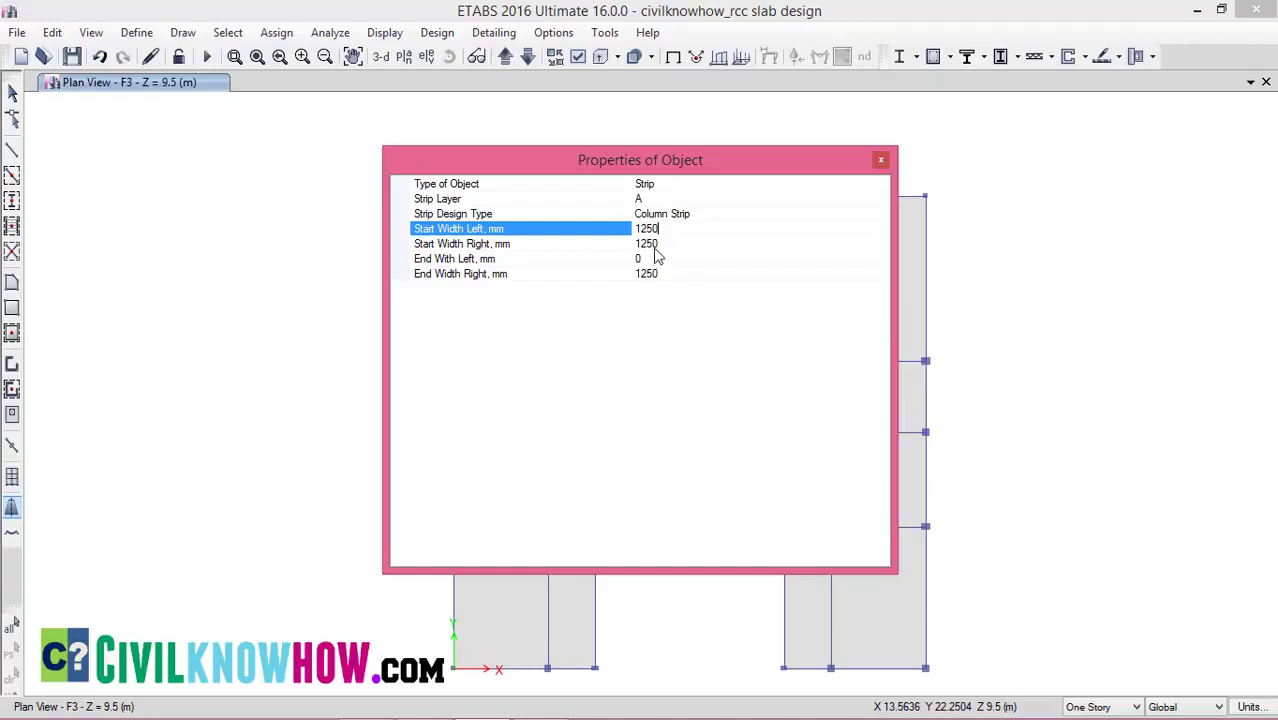
left_click(657, 244)
left_click_drag(660, 244, 630, 243)
type("0")
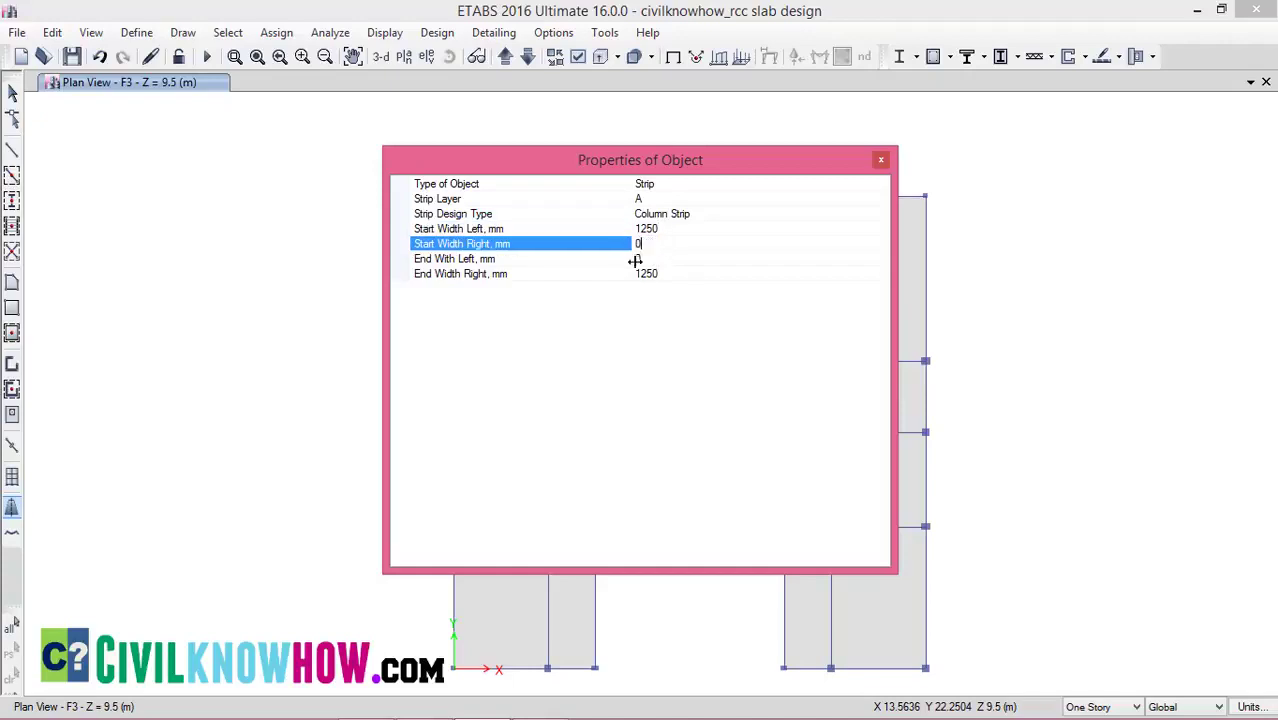
Set the next column strip's end width to 1250 mm left and 0 mm right, and close the strip properties.
left_click(645, 258)
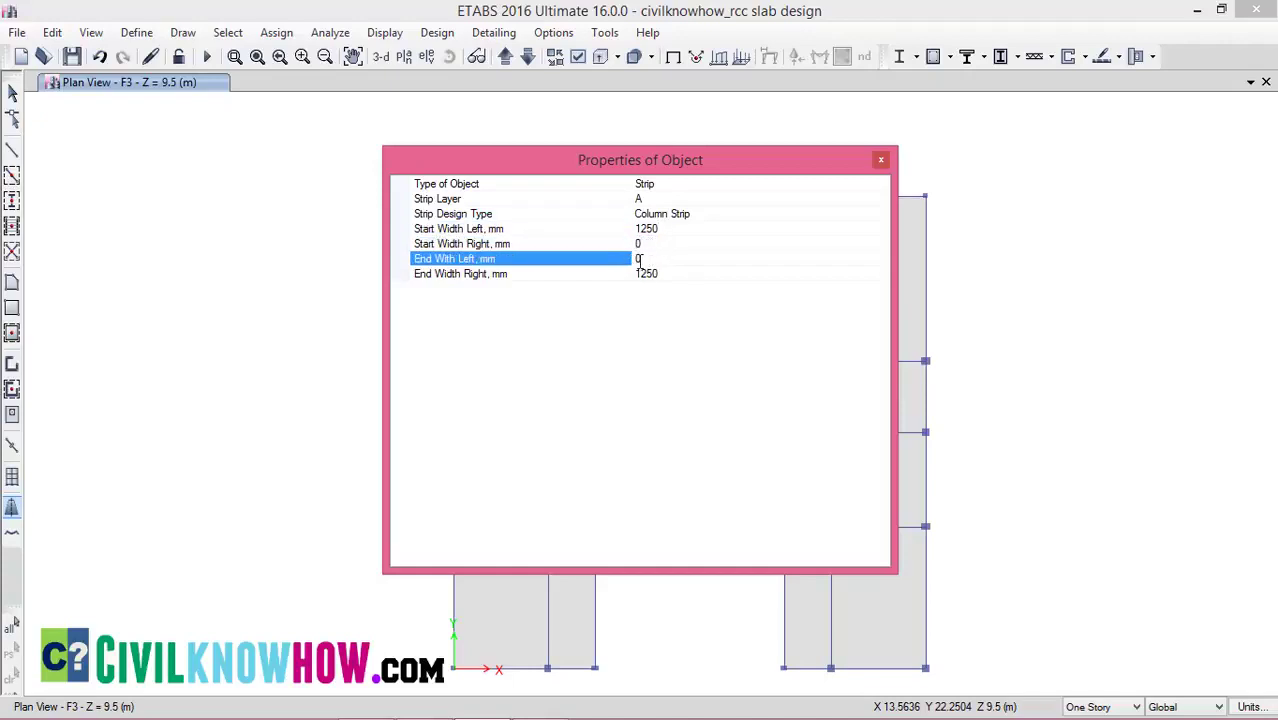
key("BackSpace")
type("1250")
left_click(657, 274)
left_click_drag(660, 275, 629, 286)
type("0")
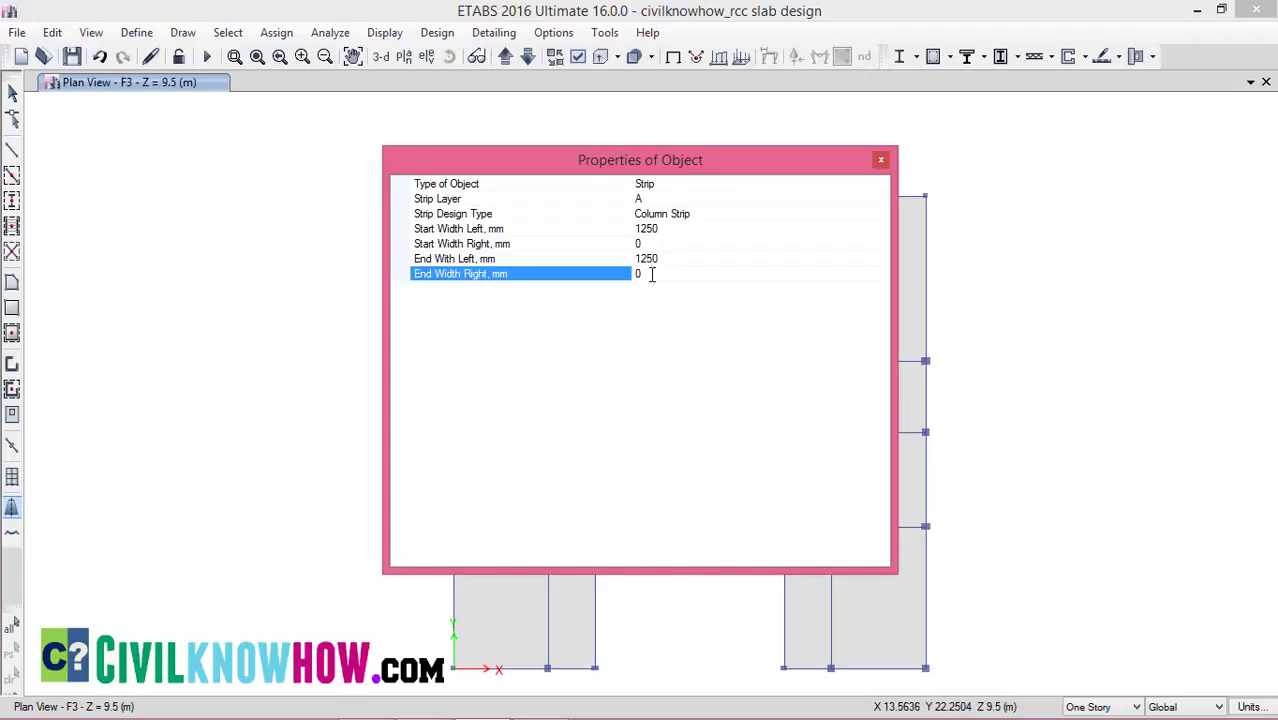
left_click(880, 160)
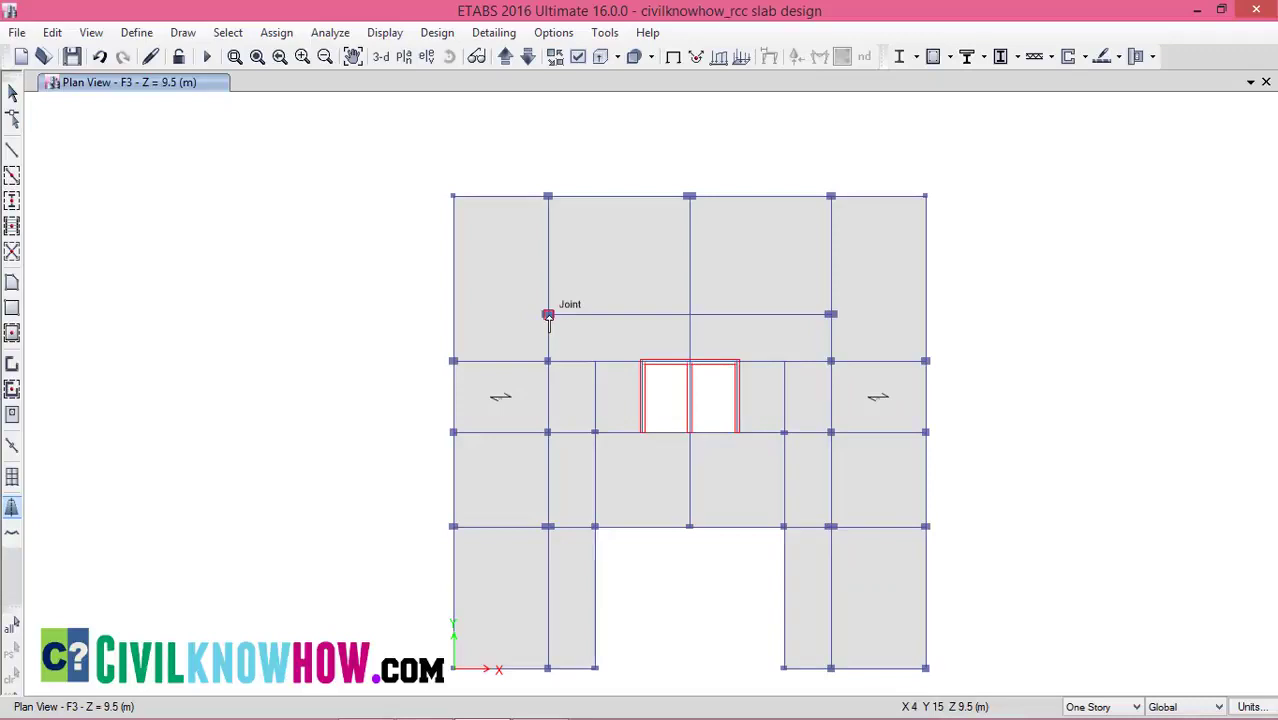
Draw a layer A column strip along the interior beam at Y = 15 m, from X = 4 m to X = 16 m.
left_click(548, 316)
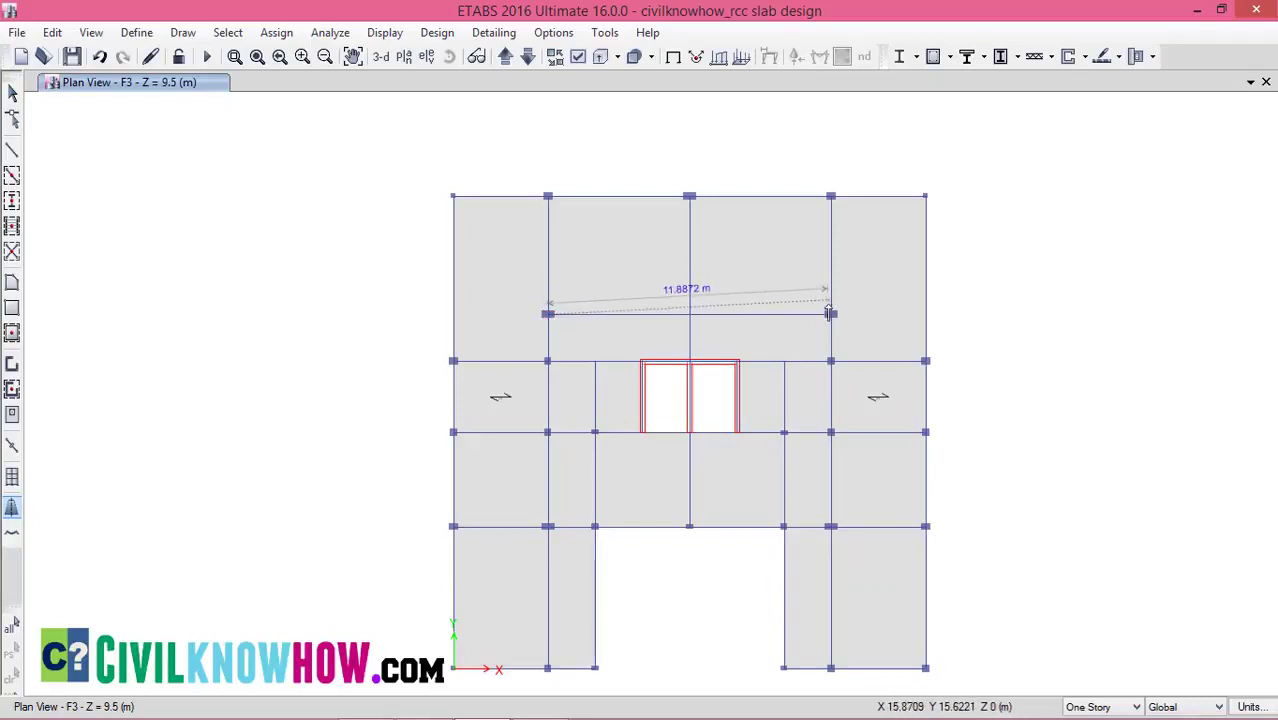
left_click(831, 316)
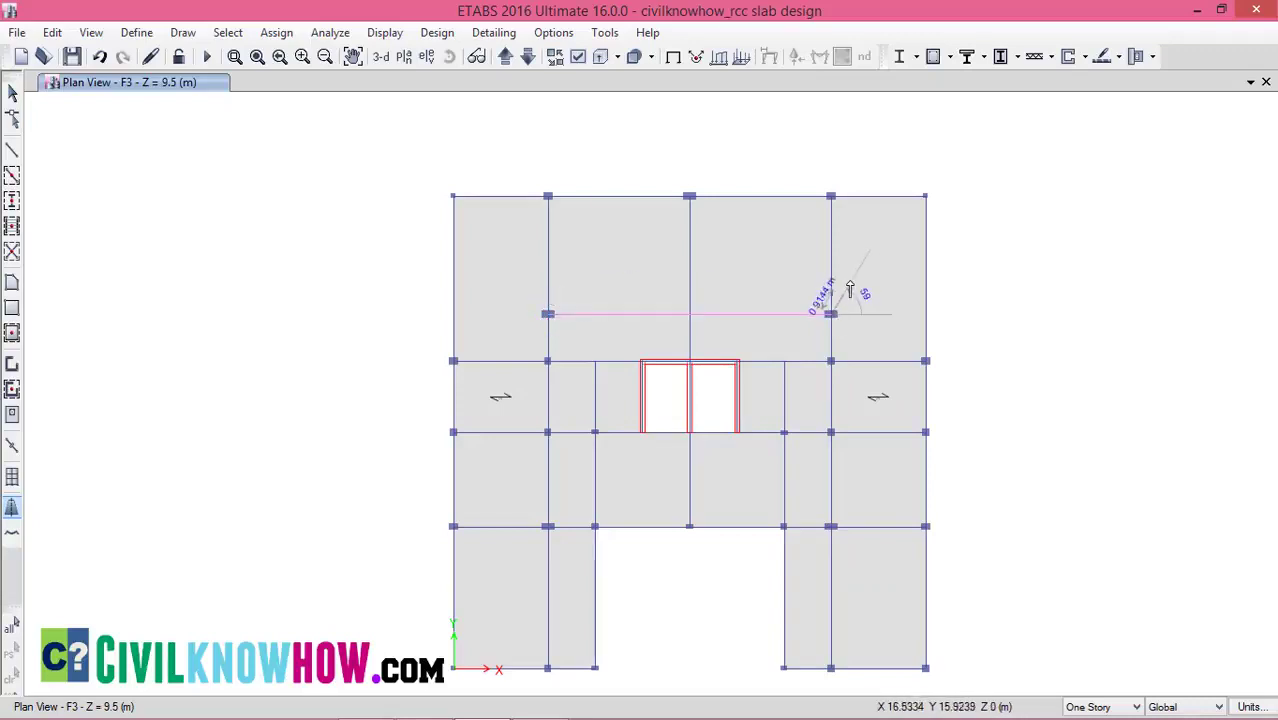
right_click(850, 288)
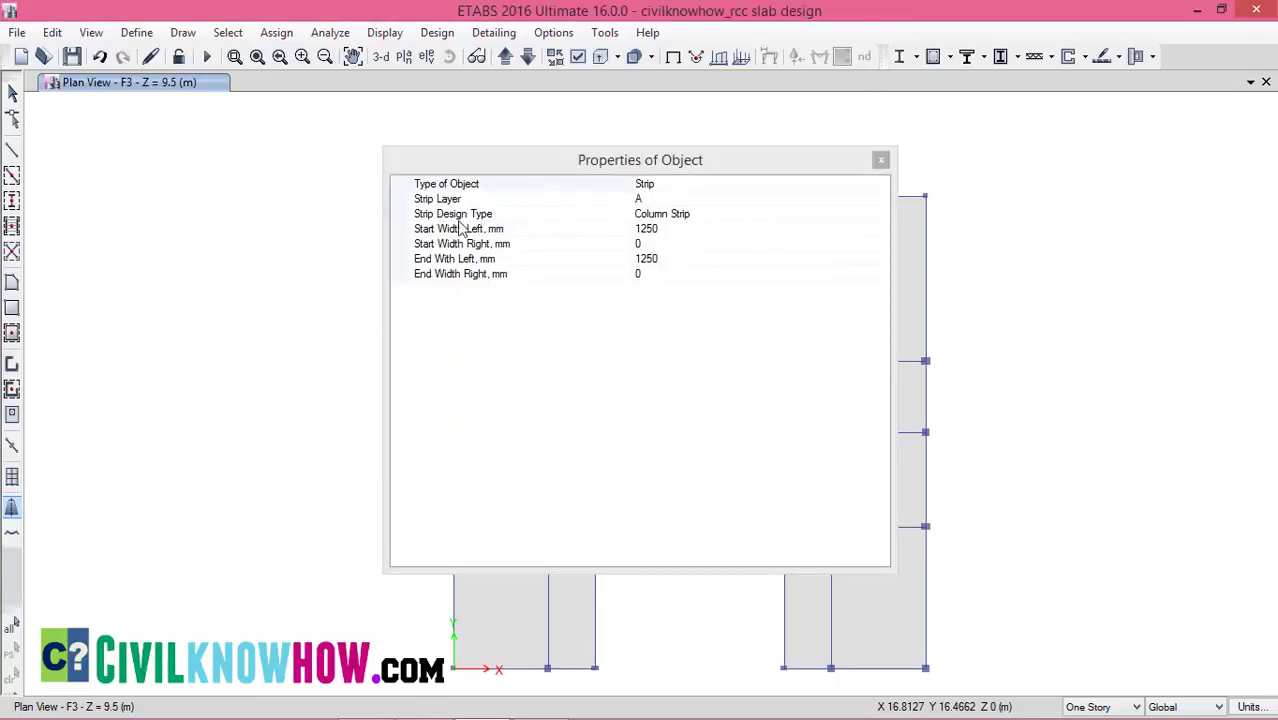
Change the strip design type to Middle Strip and set its start and end right widths to 1250 mm.
left_click(706, 215)
left_click(881, 215)
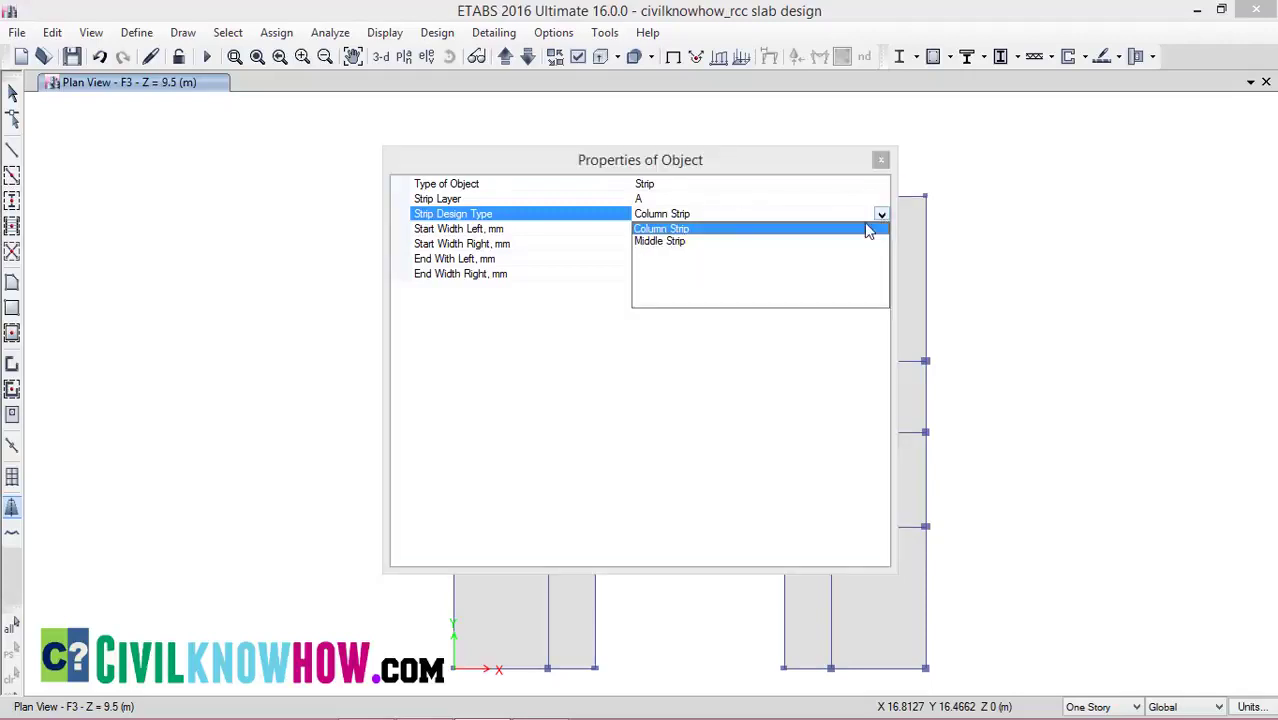
left_click(659, 249)
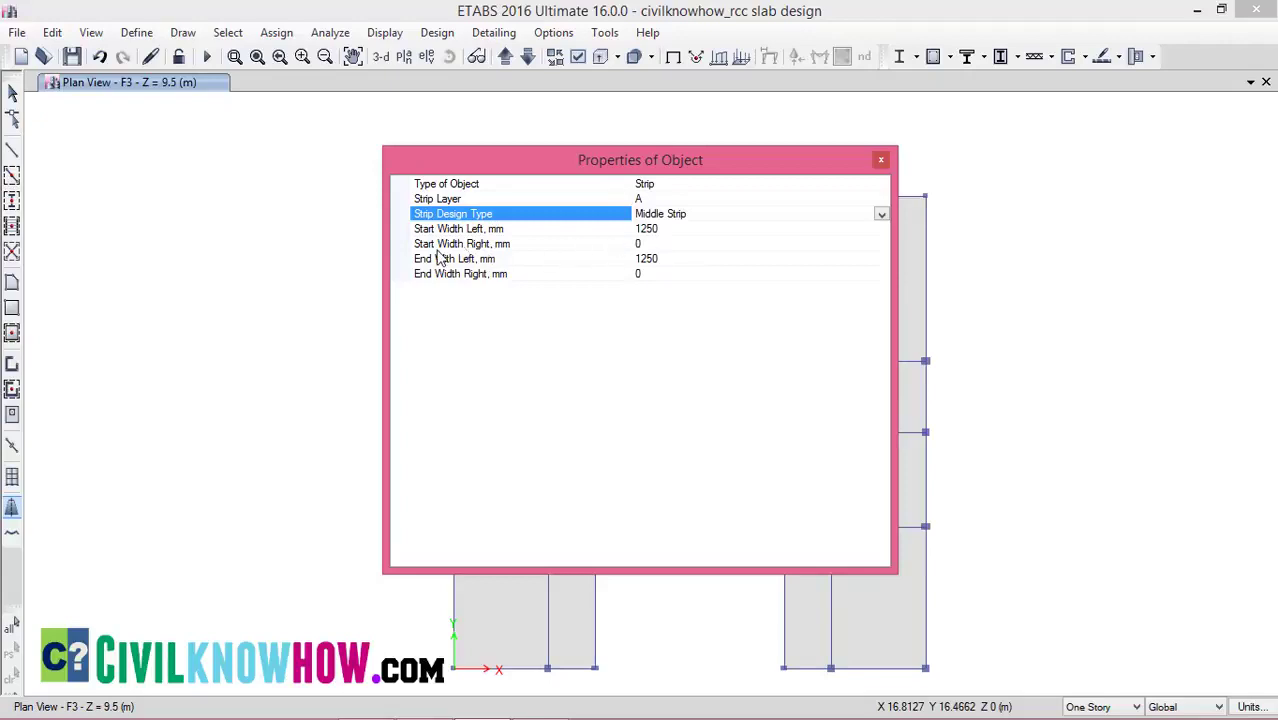
left_click(640, 244)
left_click_drag(641, 244, 633, 249)
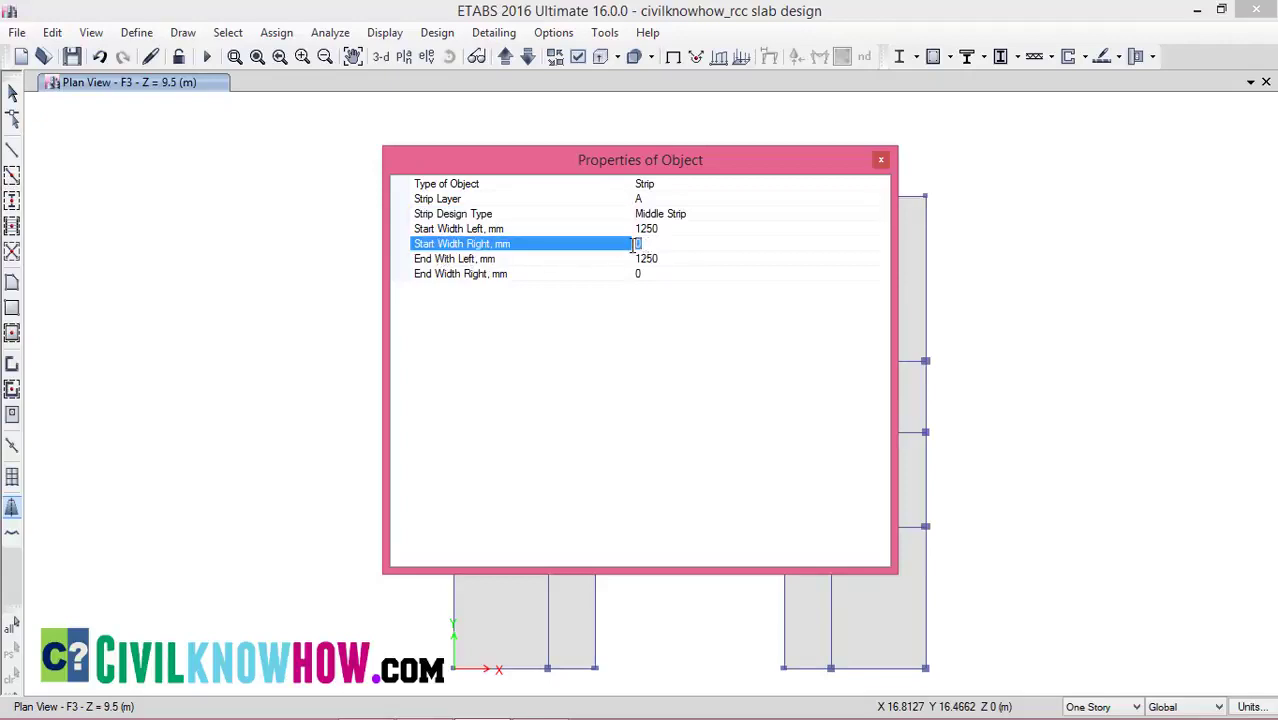
type("1250")
left_click(643, 274)
left_click_drag(642, 273, 628, 272)
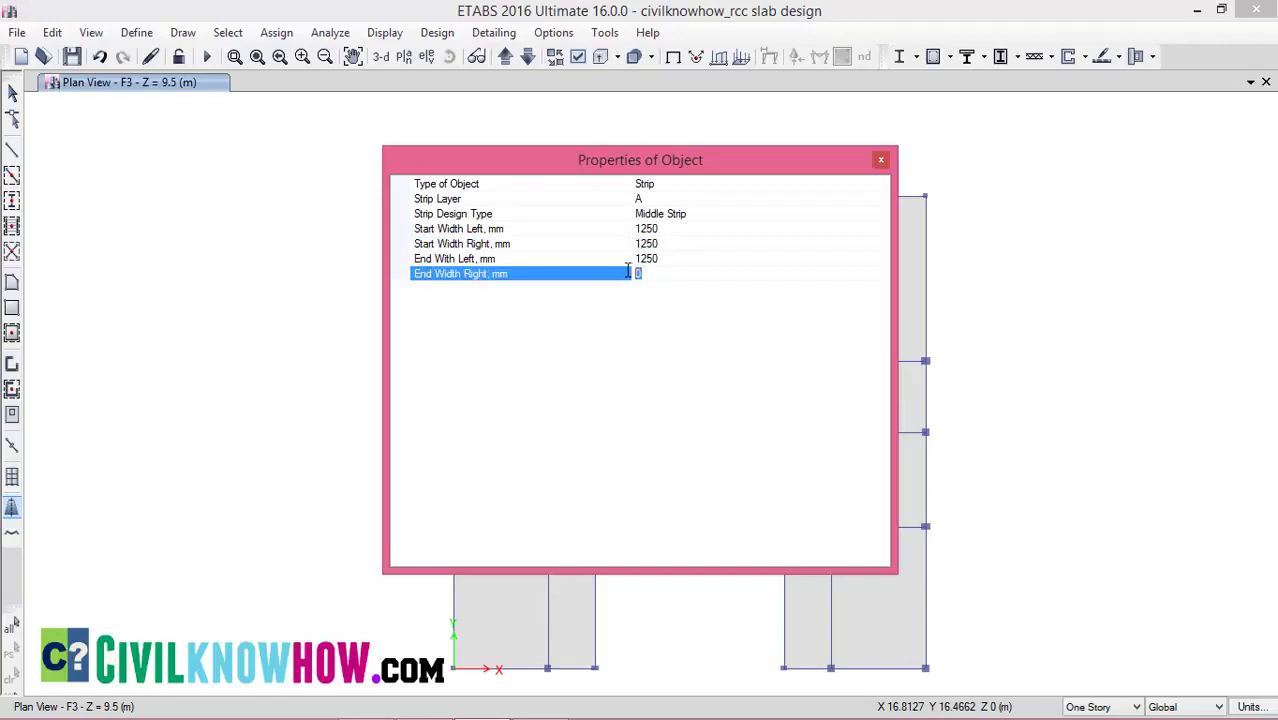
type("125")
left_click(881, 160)
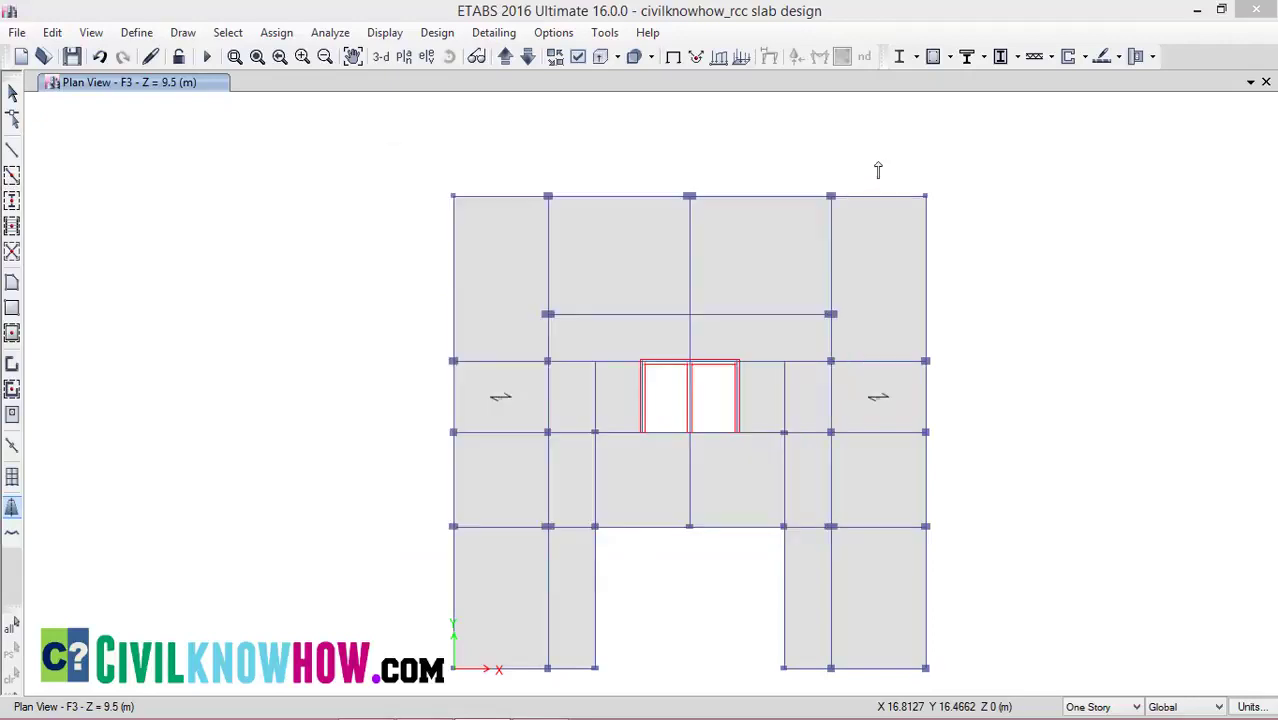
Draw a layer A middle strip midway between the two column strips at Y = 17.5 m, from X = 4 m to X = 16 m.
left_click(548, 252)
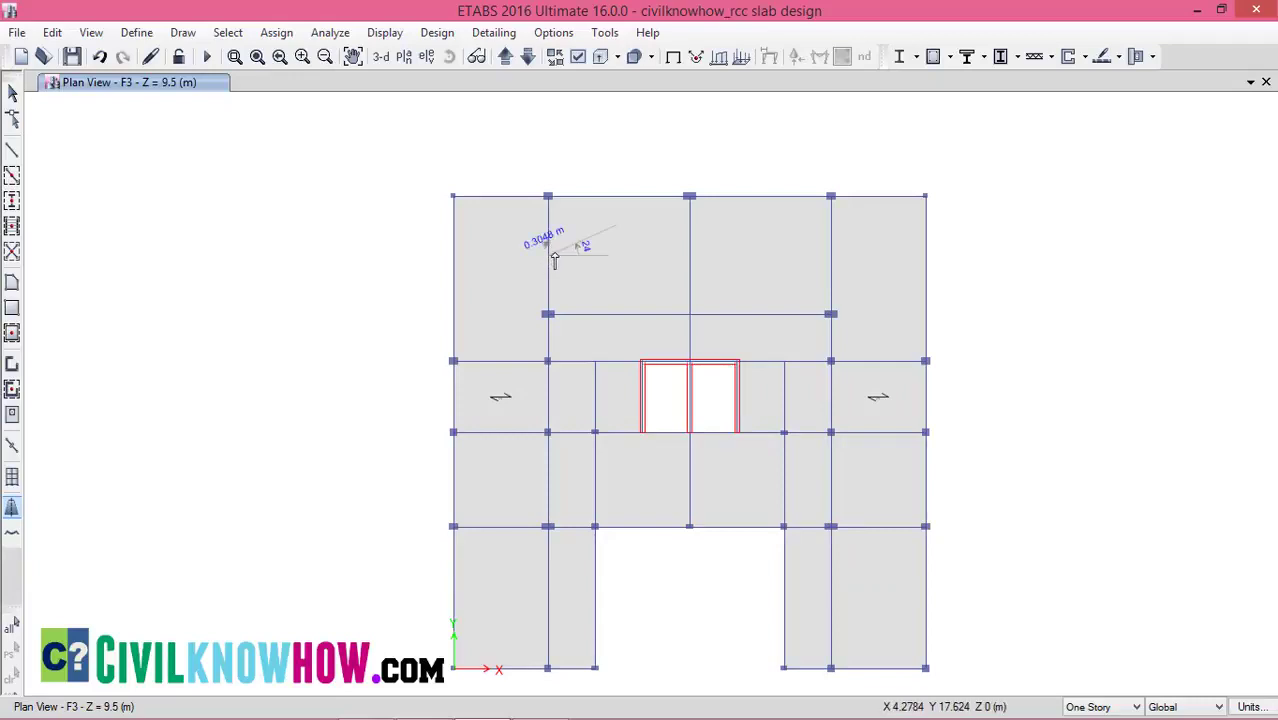
left_click(831, 256)
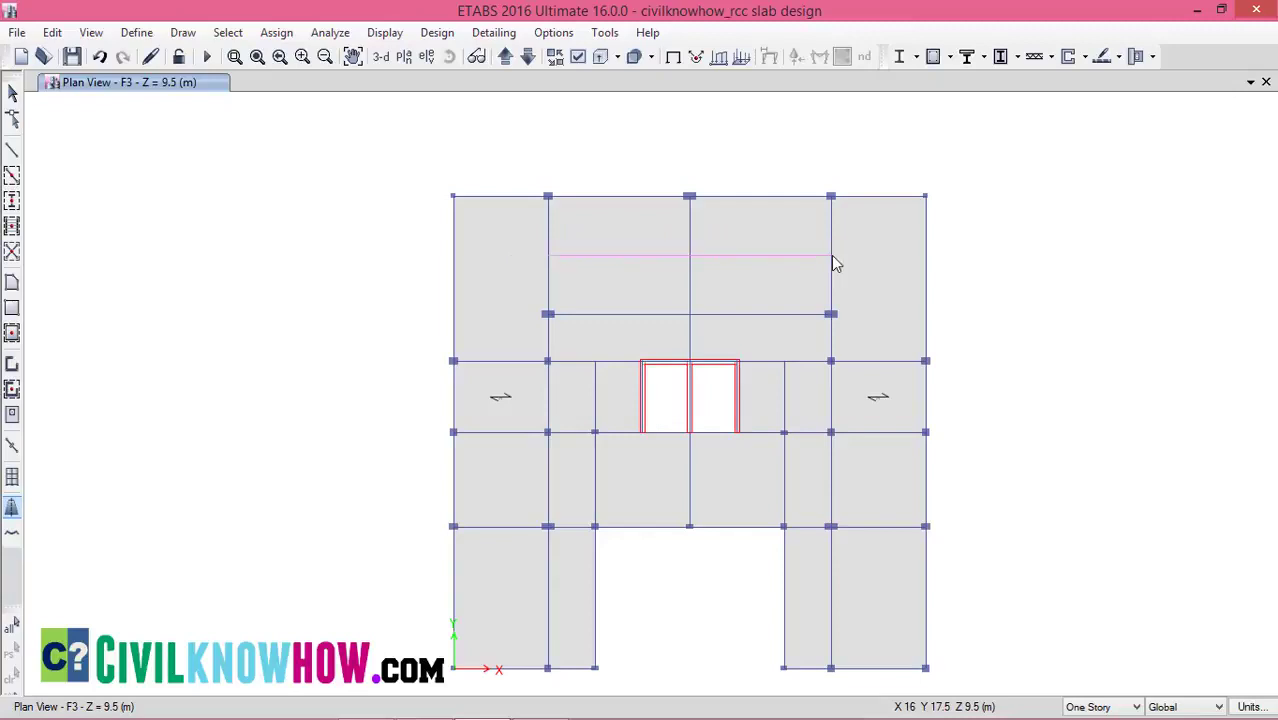
key("Escape")
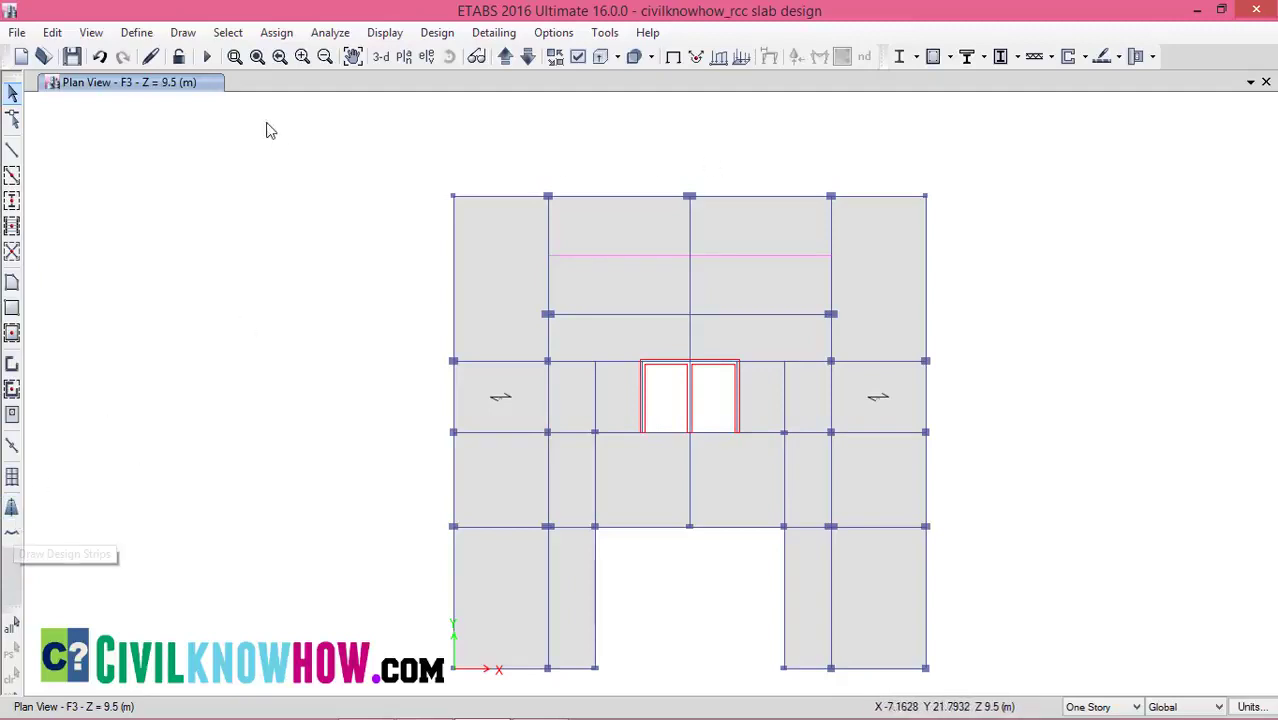
Start a new design strip with strip layer B and design type Column Strip.
left_click(12, 510)
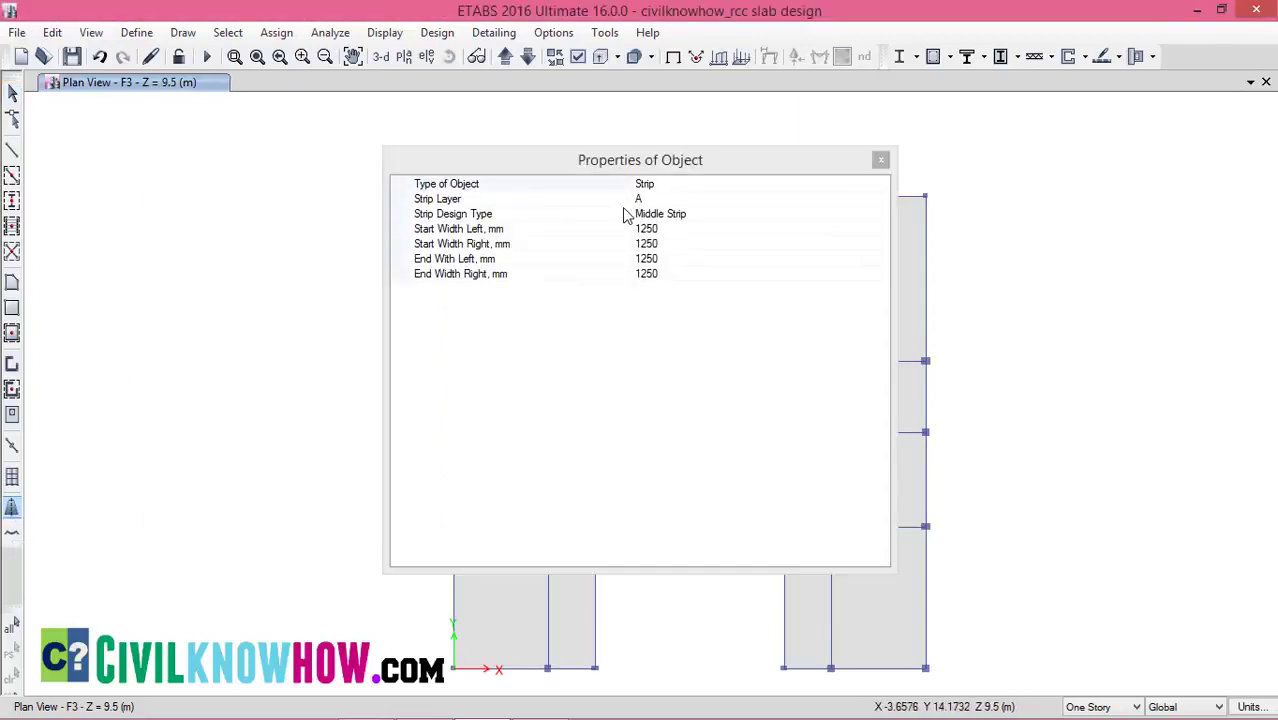
left_click(660, 199)
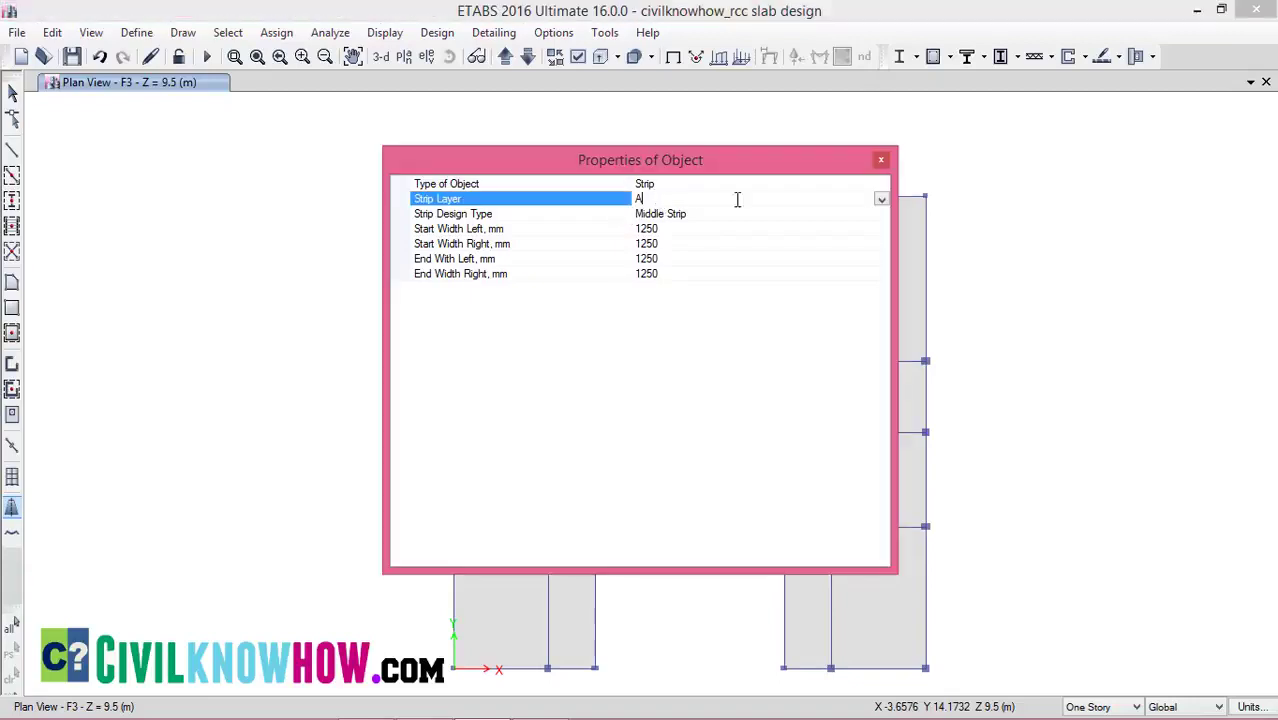
left_click(881, 201)
left_click(641, 241)
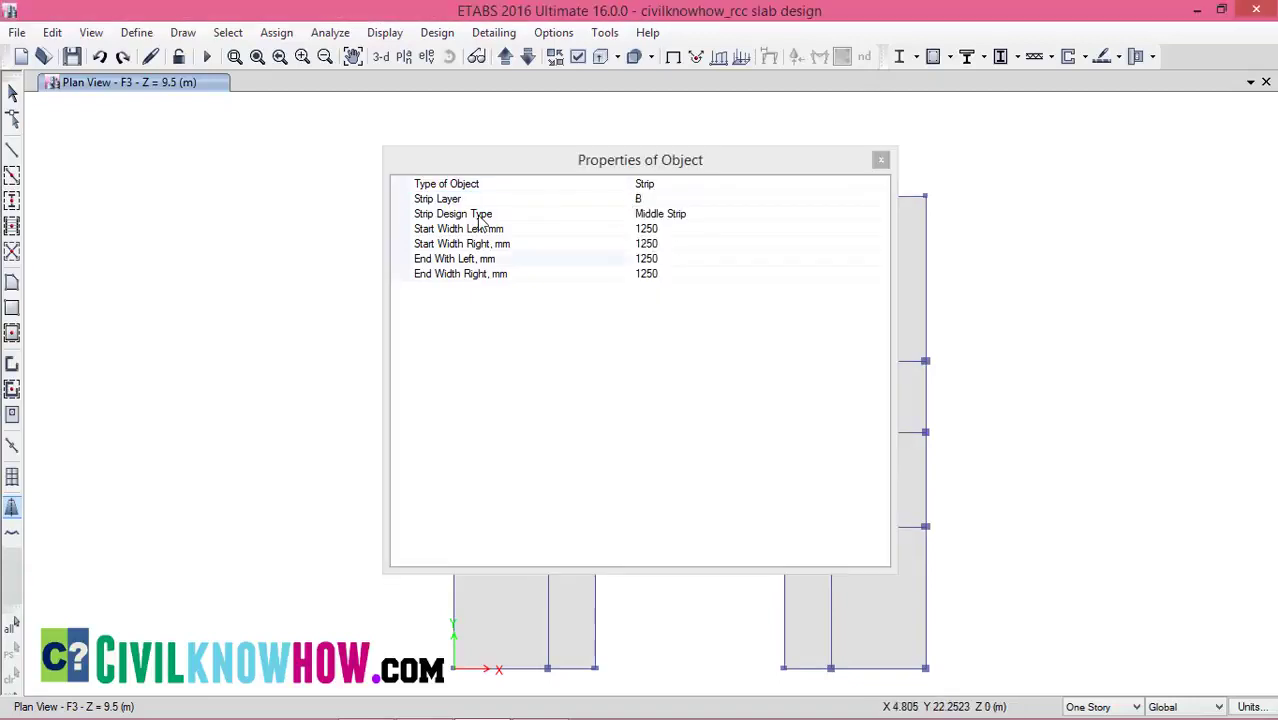
left_click(679, 213)
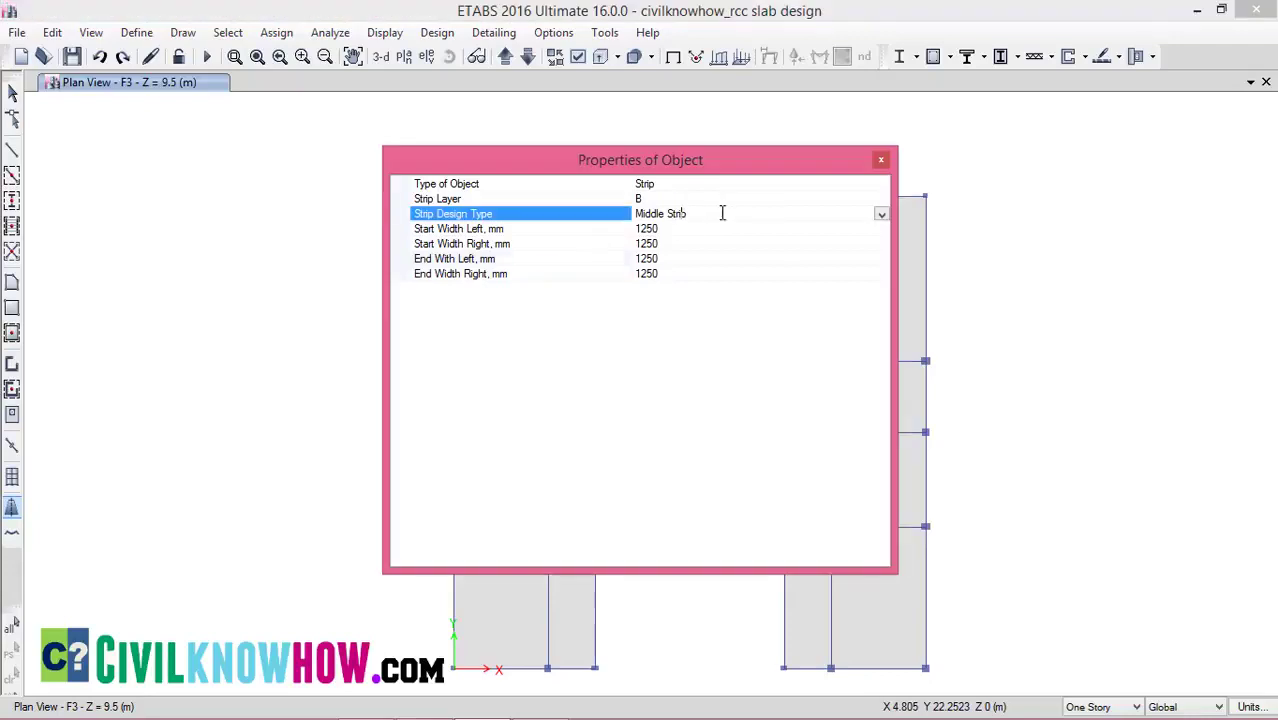
left_click(881, 214)
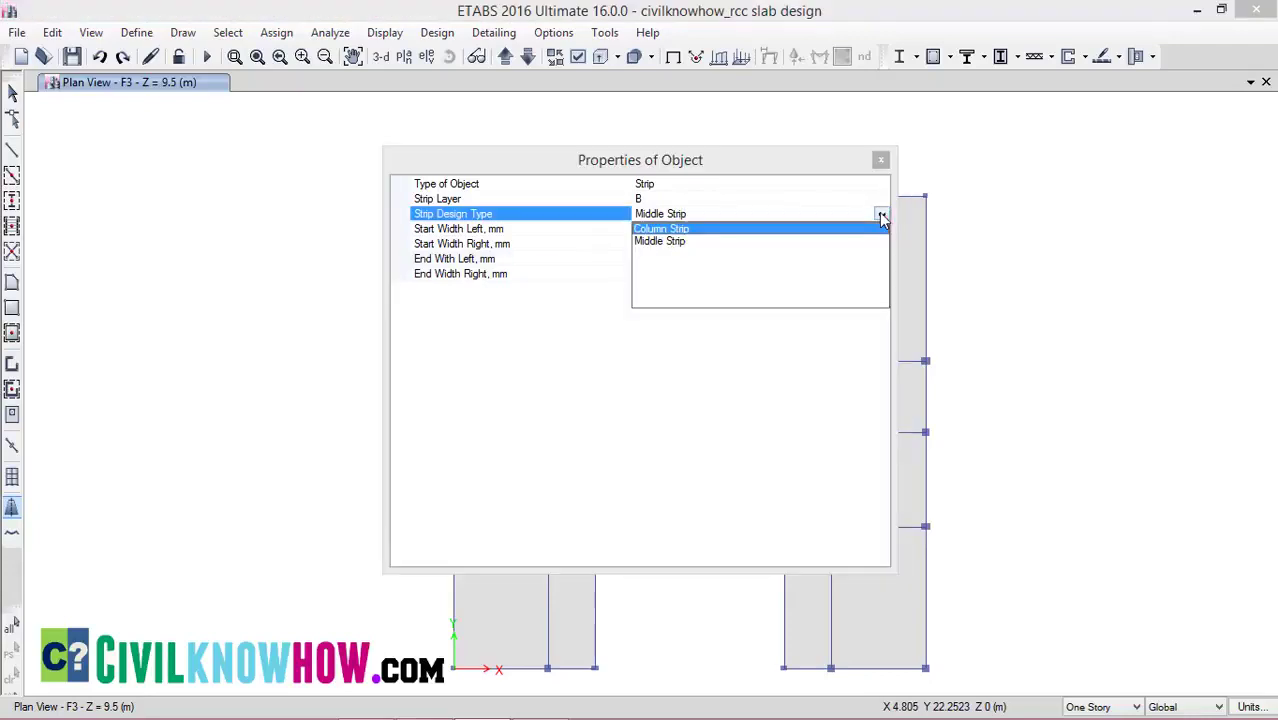
left_click(676, 229)
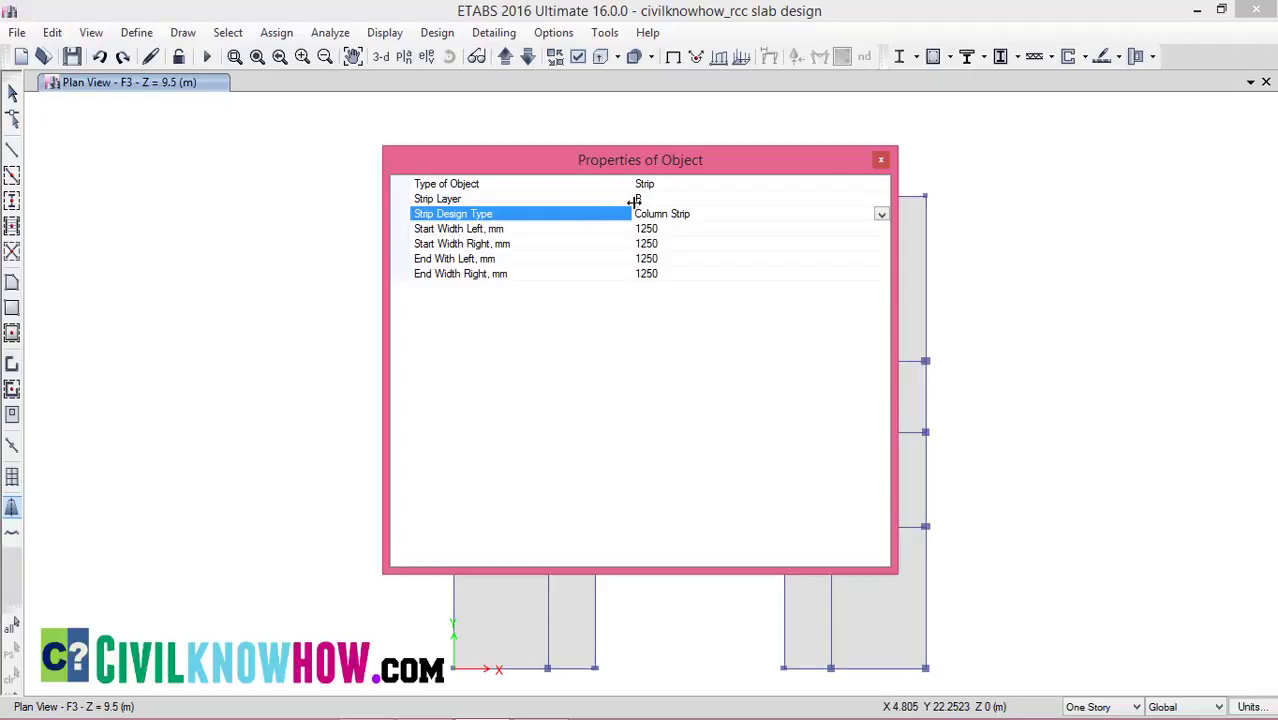
Set the column strip's start and end left widths to 0 mm, and close the strip properties.
left_click(648, 231)
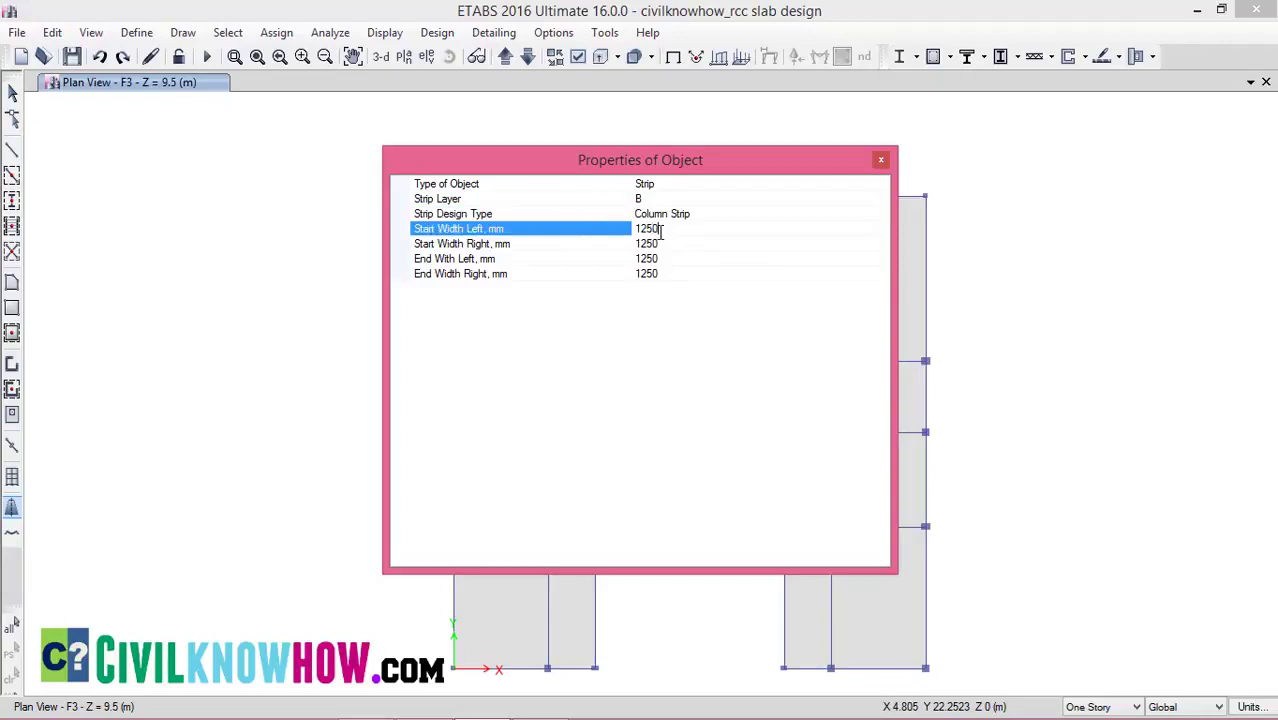
left_click_drag(660, 230, 631, 231)
type("0")
left_click(648, 245)
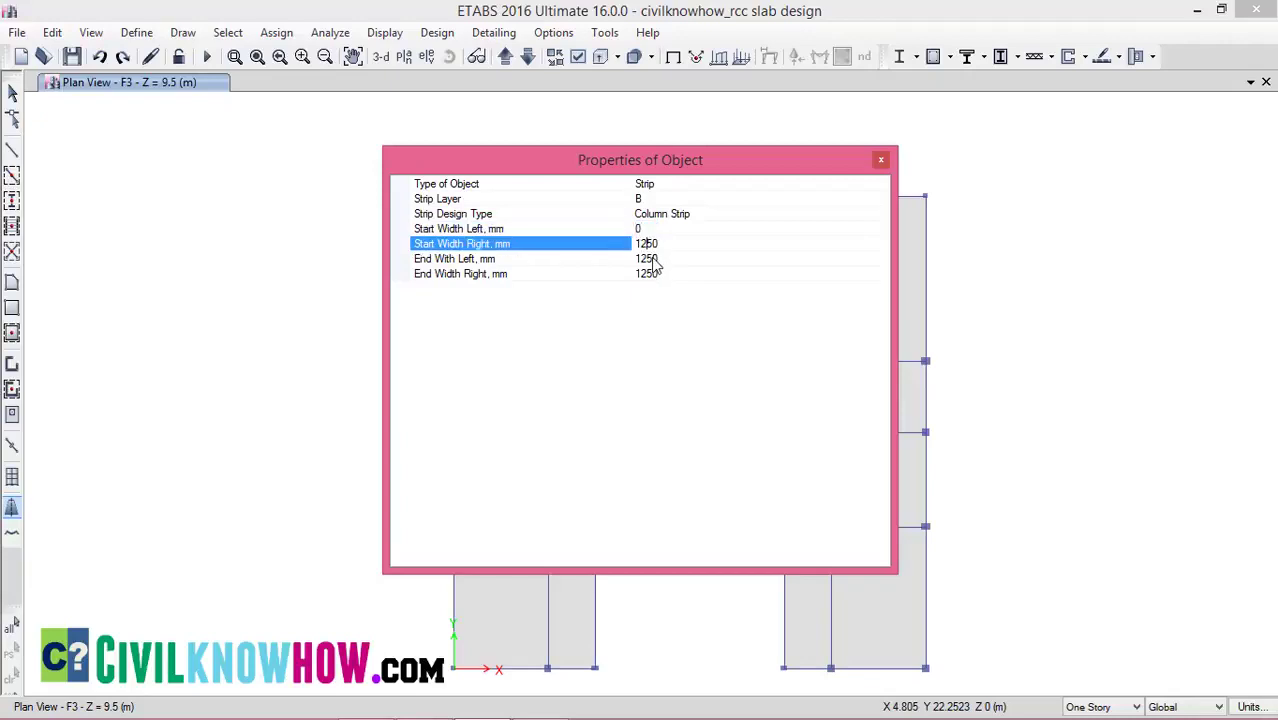
left_click(660, 259)
left_click_drag(662, 259, 634, 260)
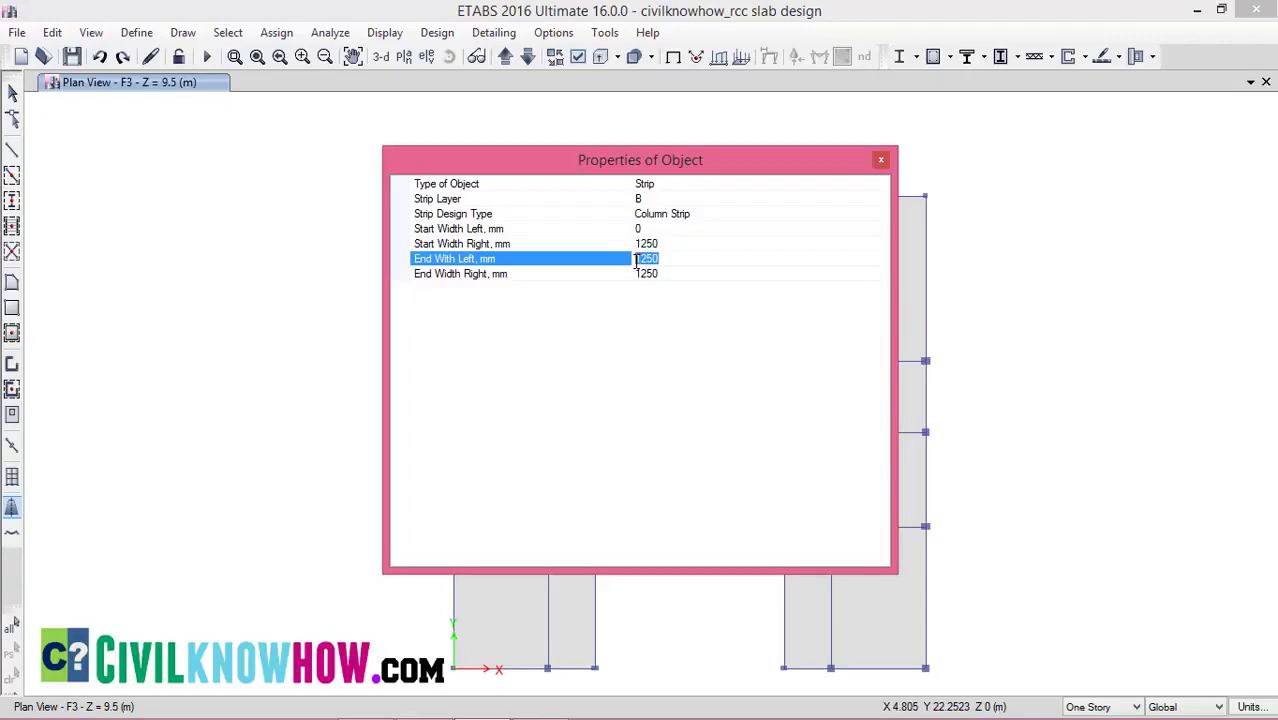
type("0")
left_click(882, 162)
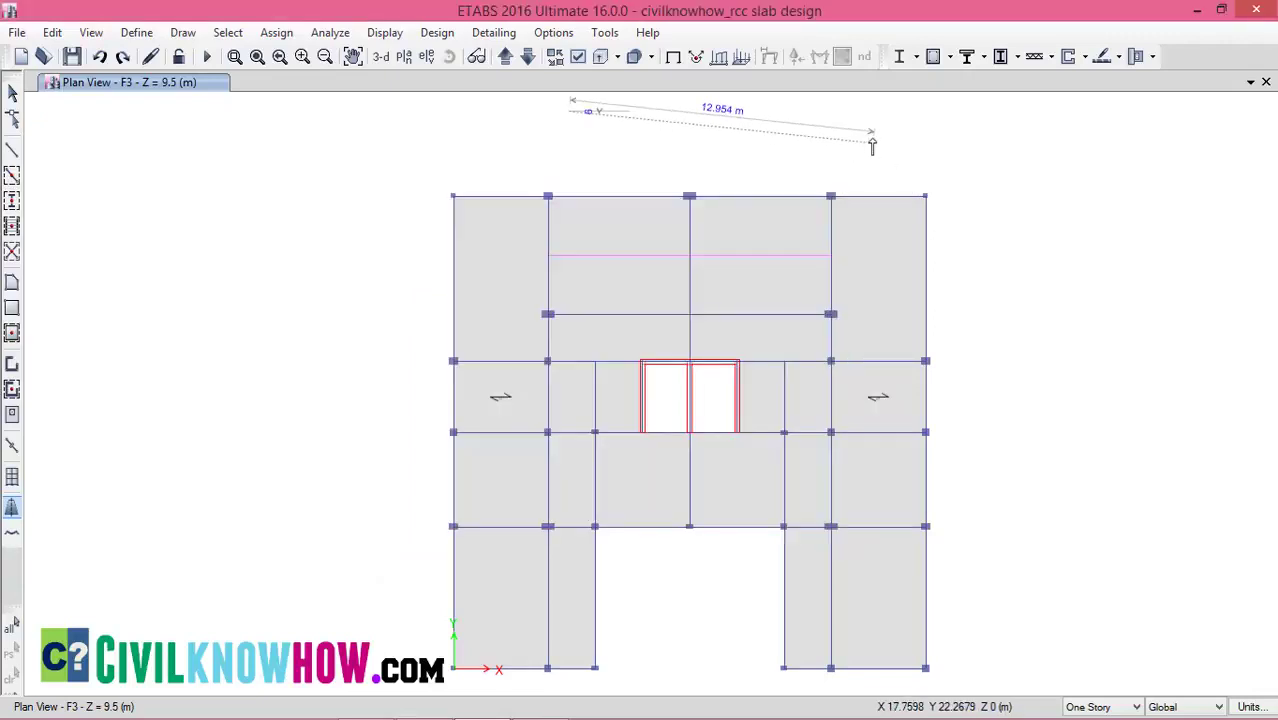
Draw a layer B column strip along the beam at X = 4 m, from Y = 15 m to Y = 20 m.
left_click(879, 148)
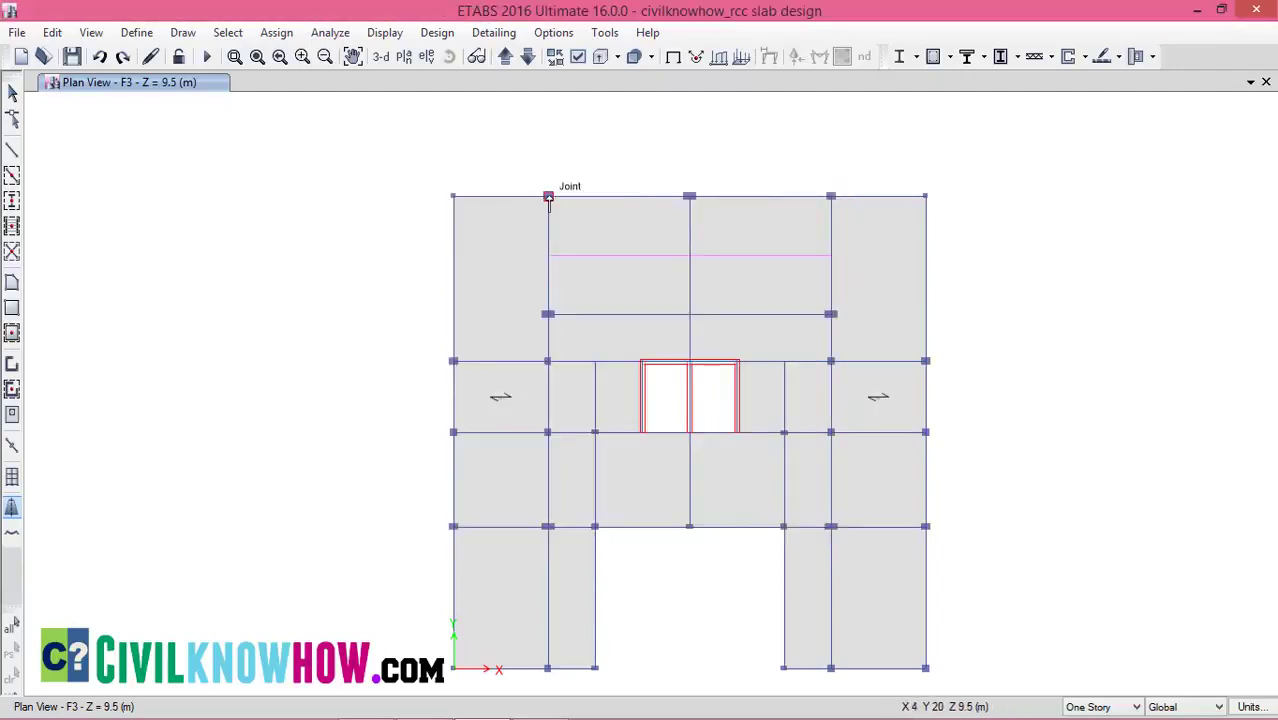
left_click(548, 315)
left_click(548, 197)
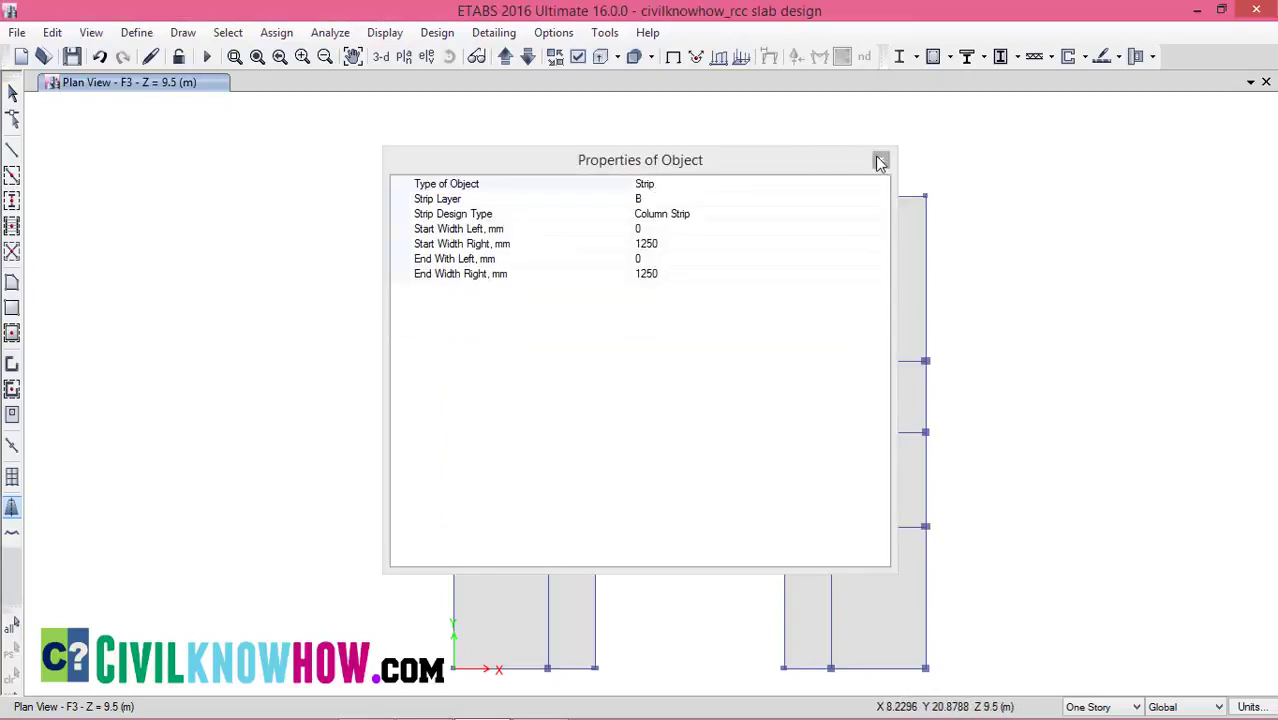
Draw a layer B column strip along the central beam at X = 10 m, from Y = 15 m to Y = 20 m.
left_click(881, 160)
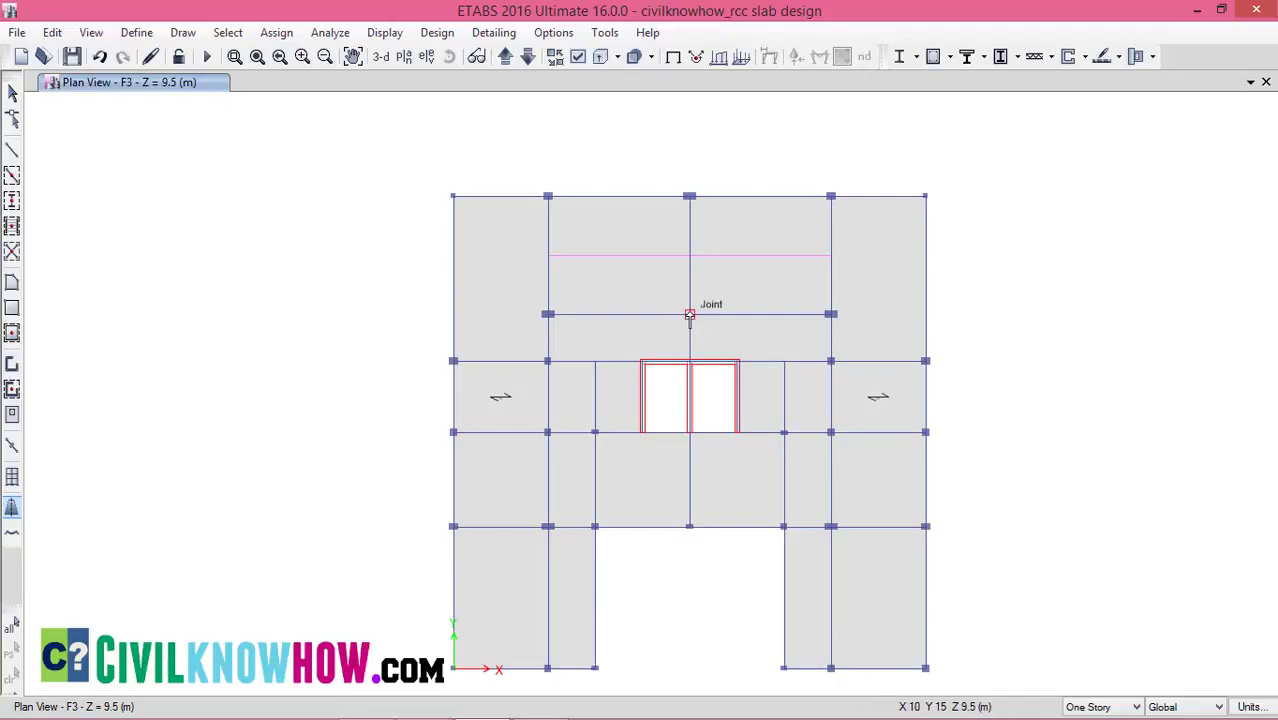
left_click(689, 315)
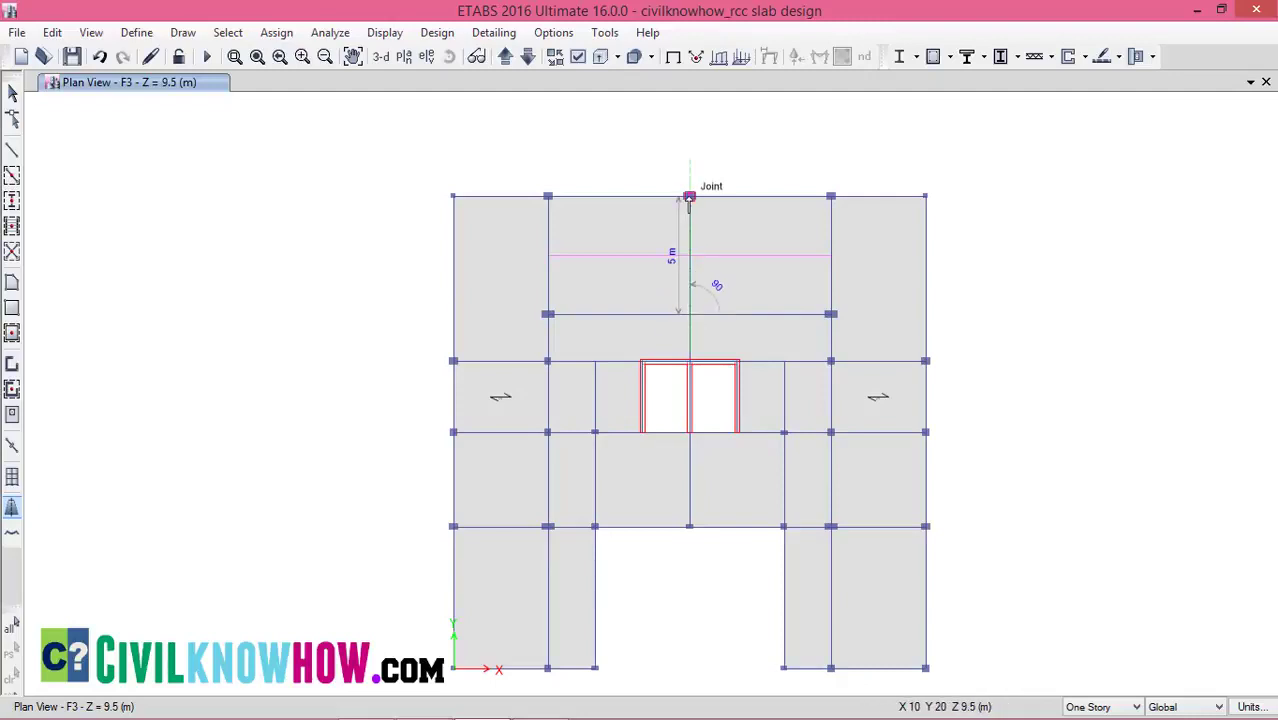
left_click(689, 197)
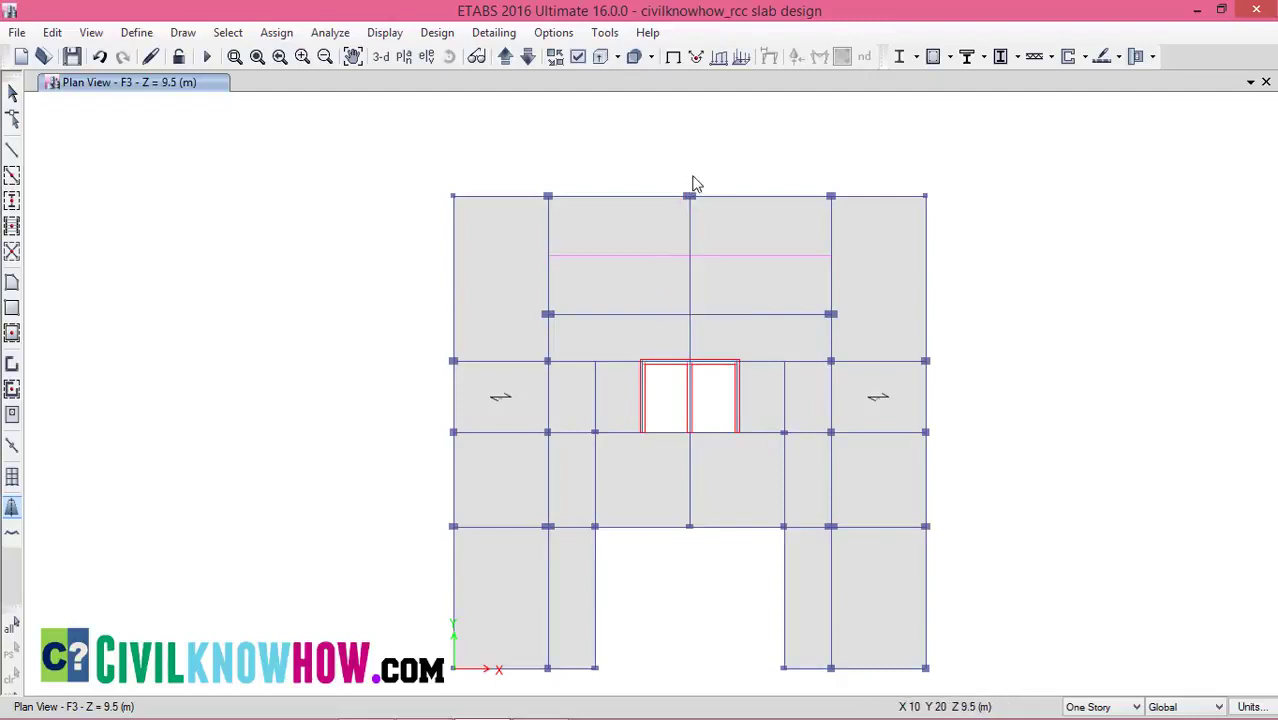
left_click(692, 199)
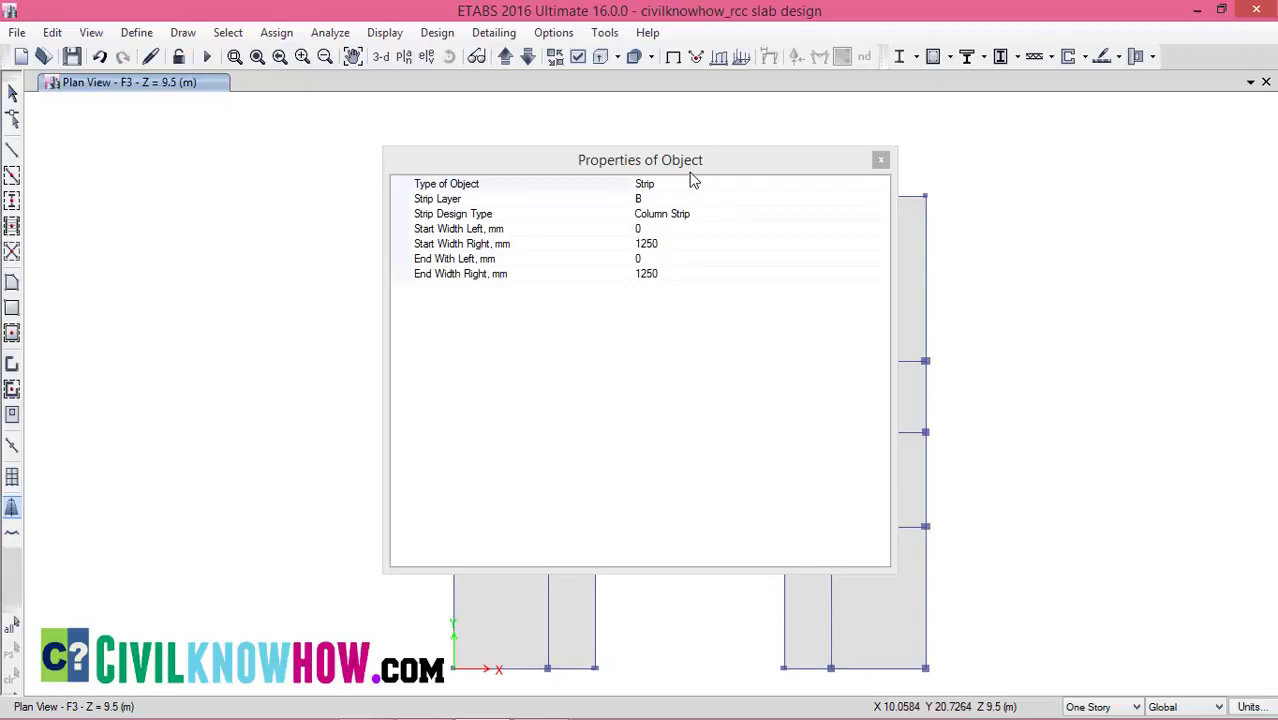
Set the next column strip's start width to 1250 mm left and 0 mm right.
left_click(641, 229)
left_click_drag(645, 229, 637, 229)
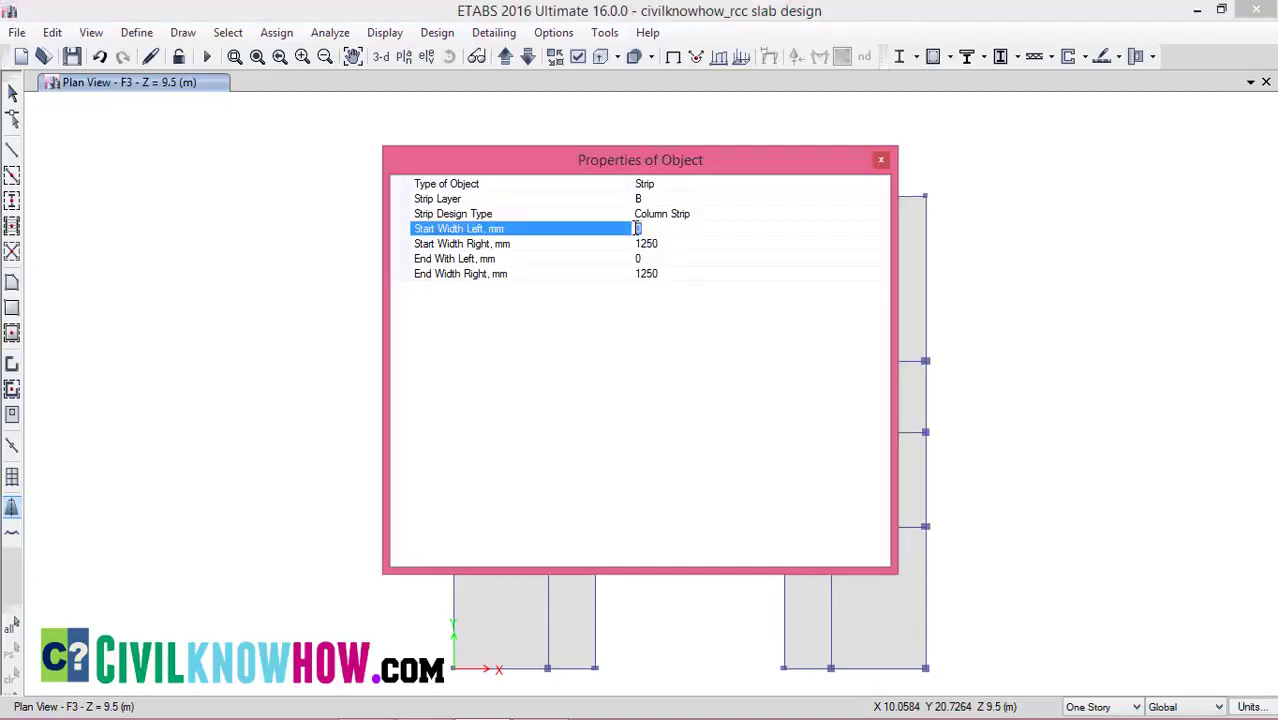
type("1250")
left_click(657, 244)
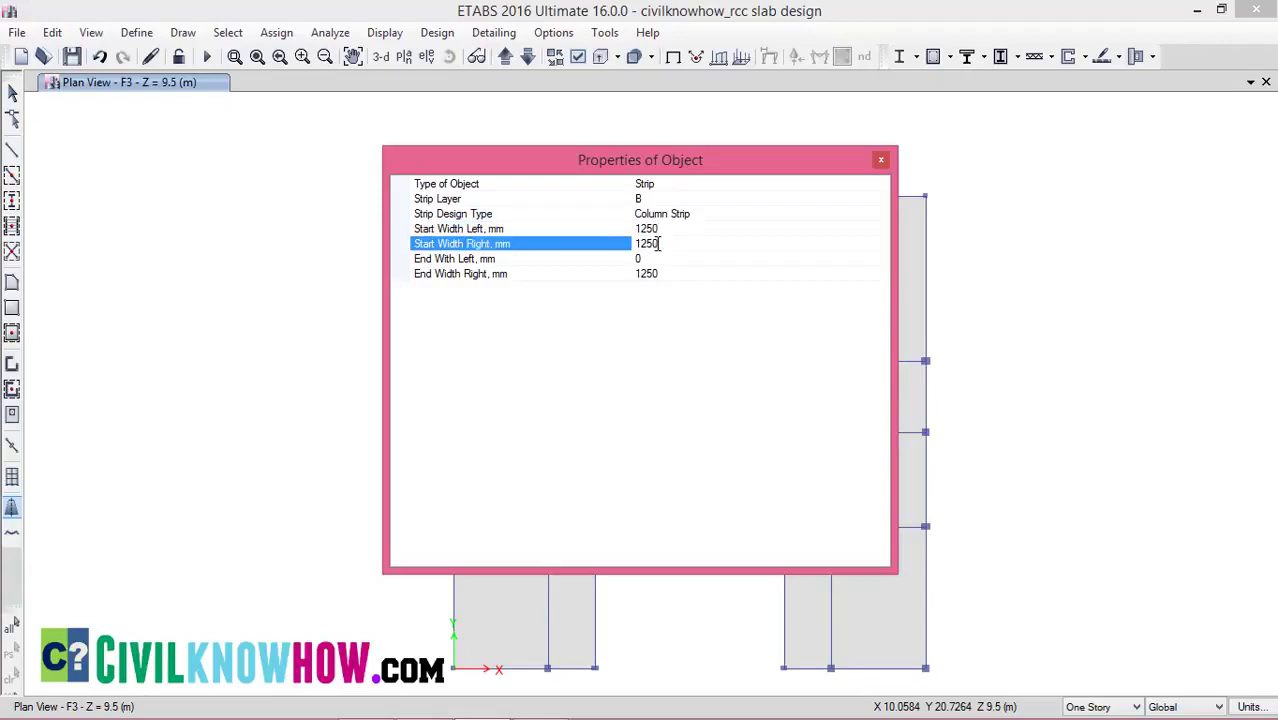
left_click_drag(658, 244, 630, 260)
type("0")
Set the column strip's end width to 1250 mm left and 0 mm right, and close the strip properties.
left_click(638, 260)
type("12")
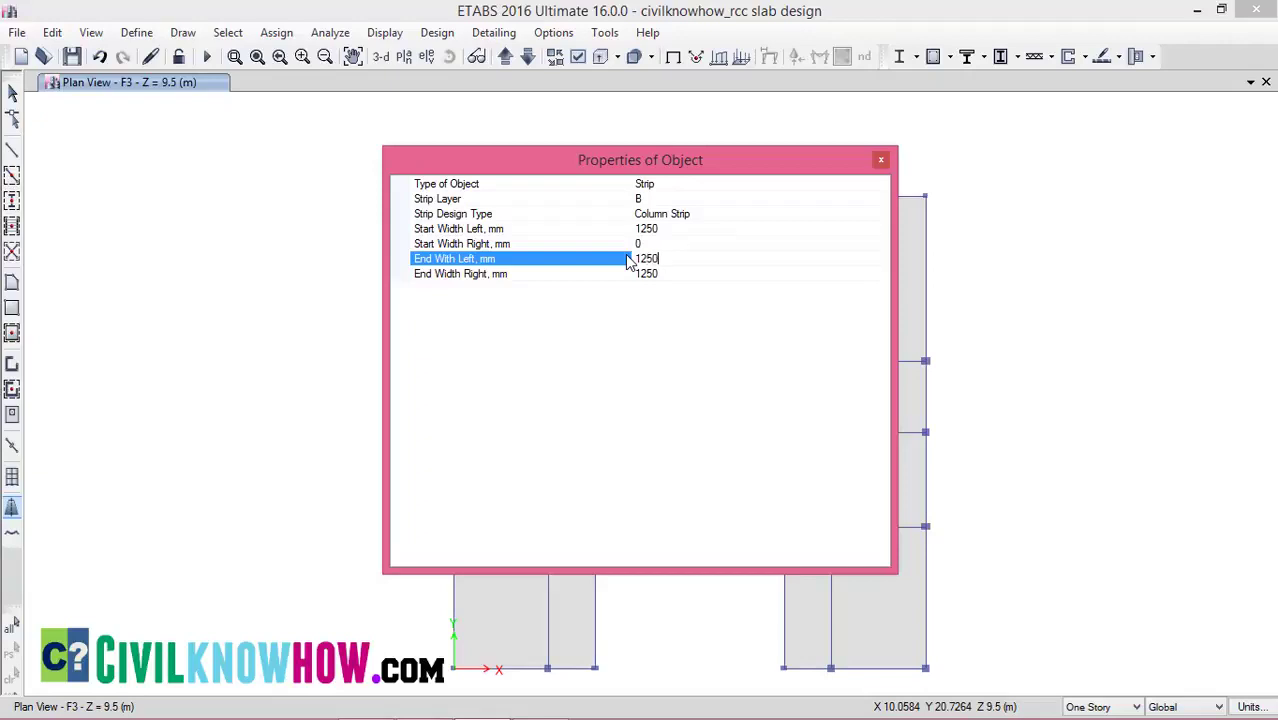
left_click(666, 277)
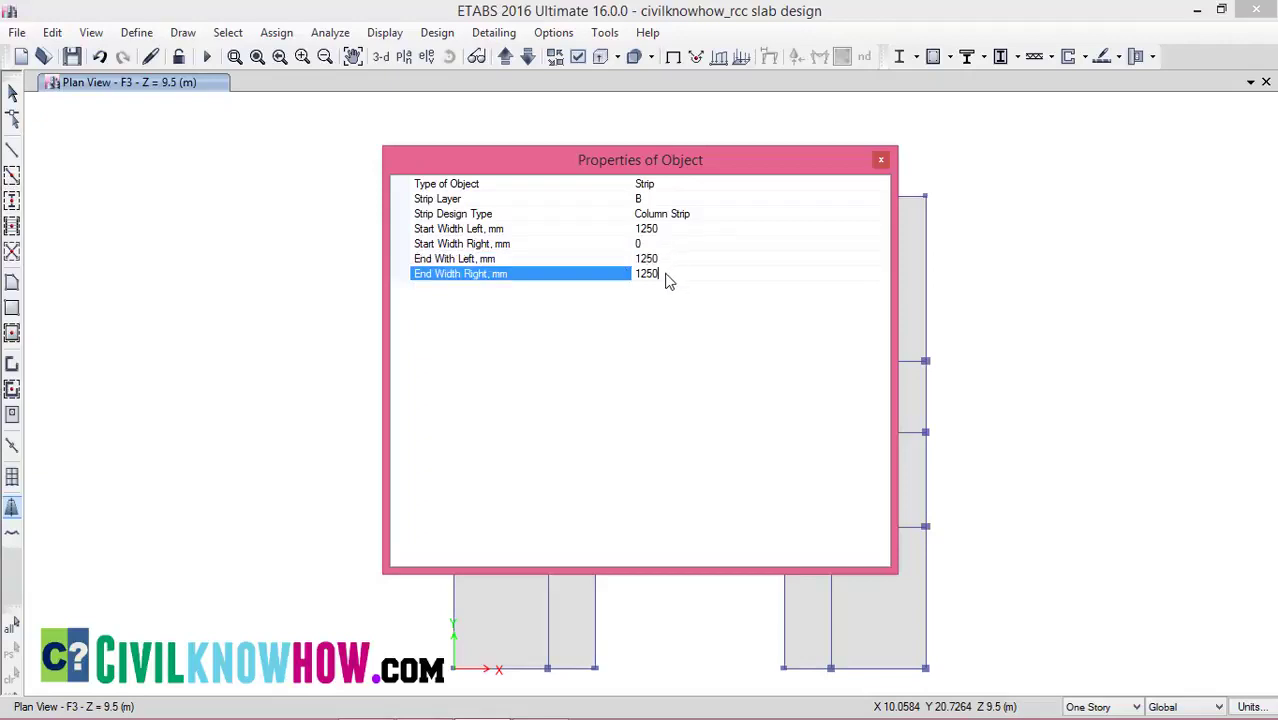
left_click_drag(666, 277, 633, 276)
type("0")
left_click(881, 163)
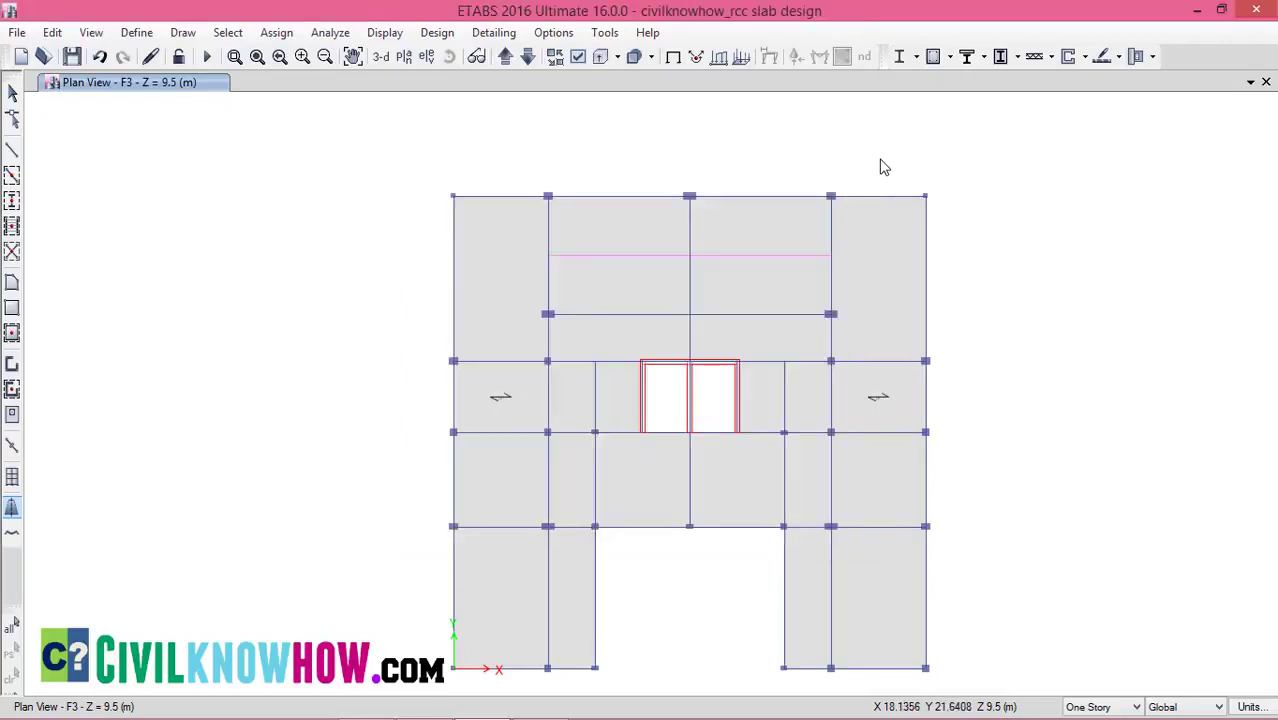
Draw the left-width layer B column strip along the central beam at X = 10 m, from Y = 15 m to Y = 20 m.
left_click(689, 314)
left_click(689, 196)
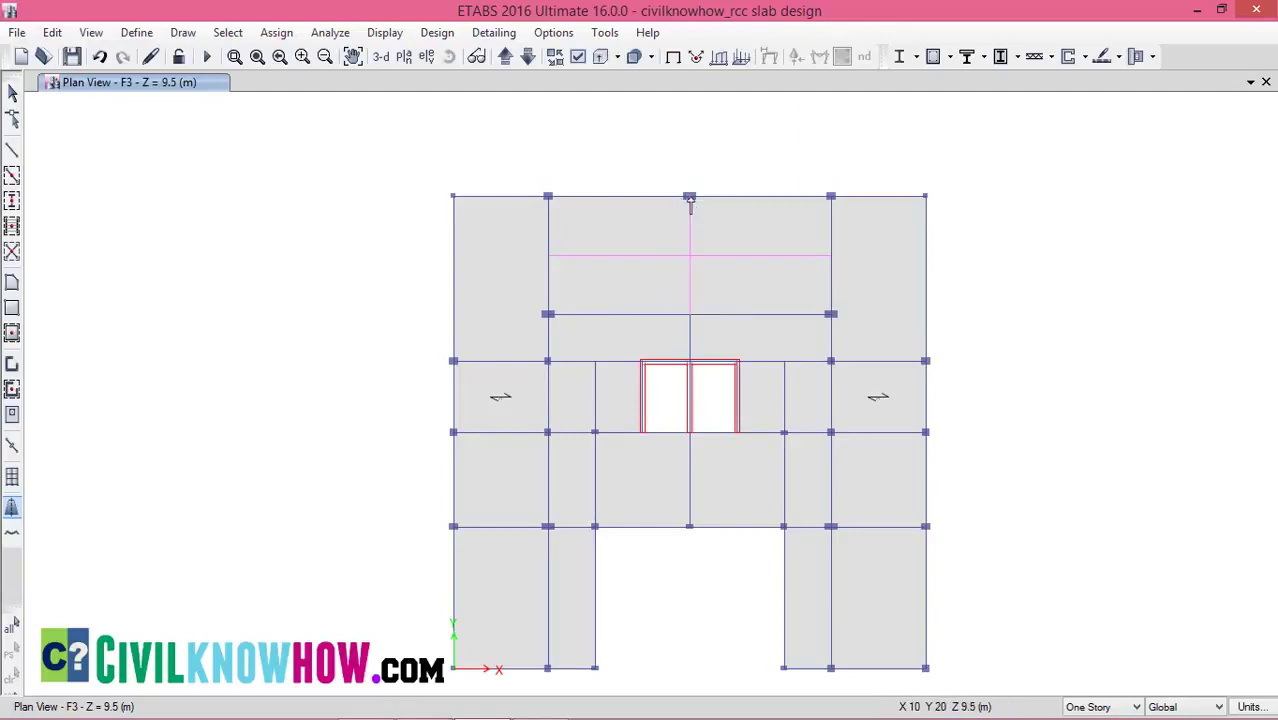
right_click(691, 198)
Draw a layer B column strip along the beam at X = 16 m, from Y = 15 m to Y = 20 m.
left_click(880, 161)
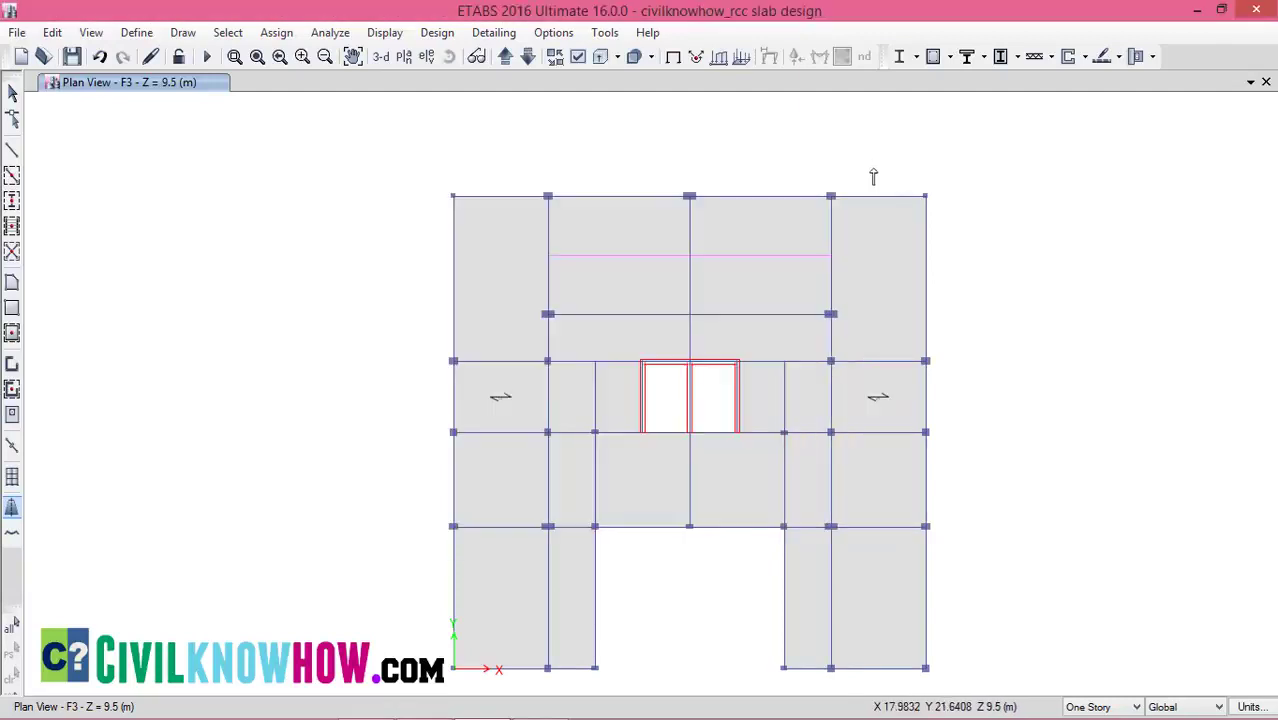
left_click(830, 314)
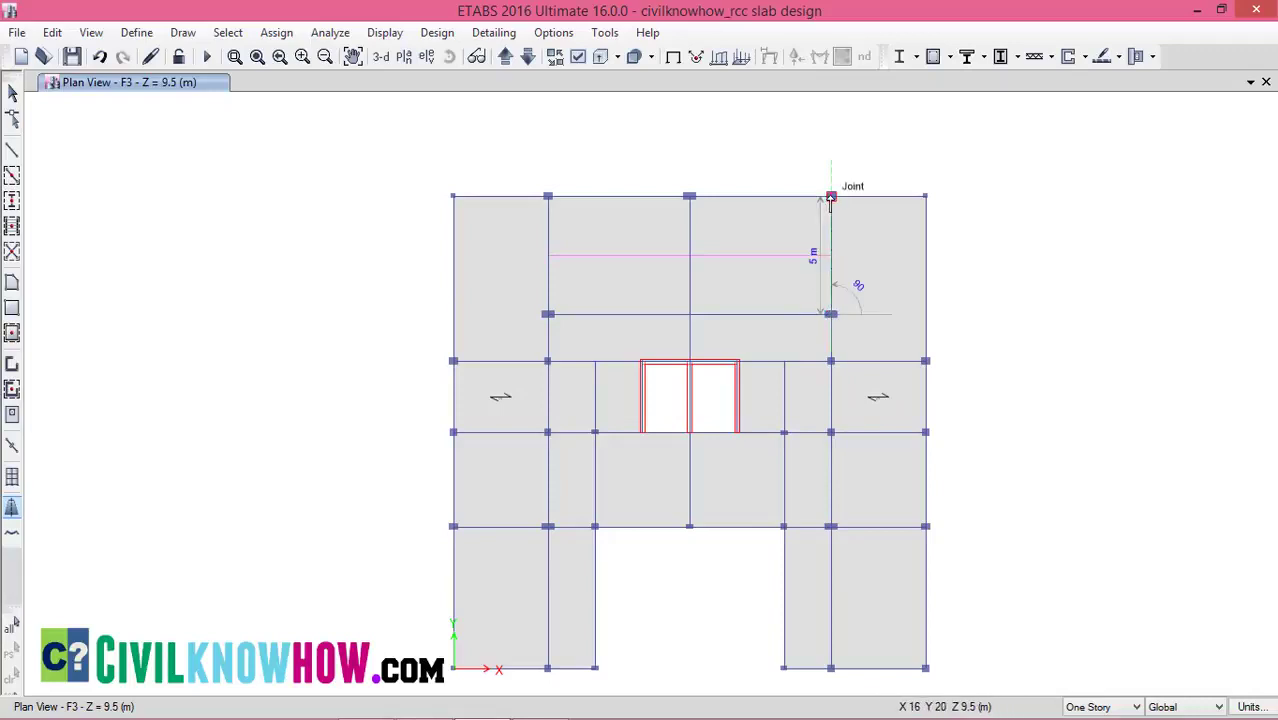
left_click(830, 197)
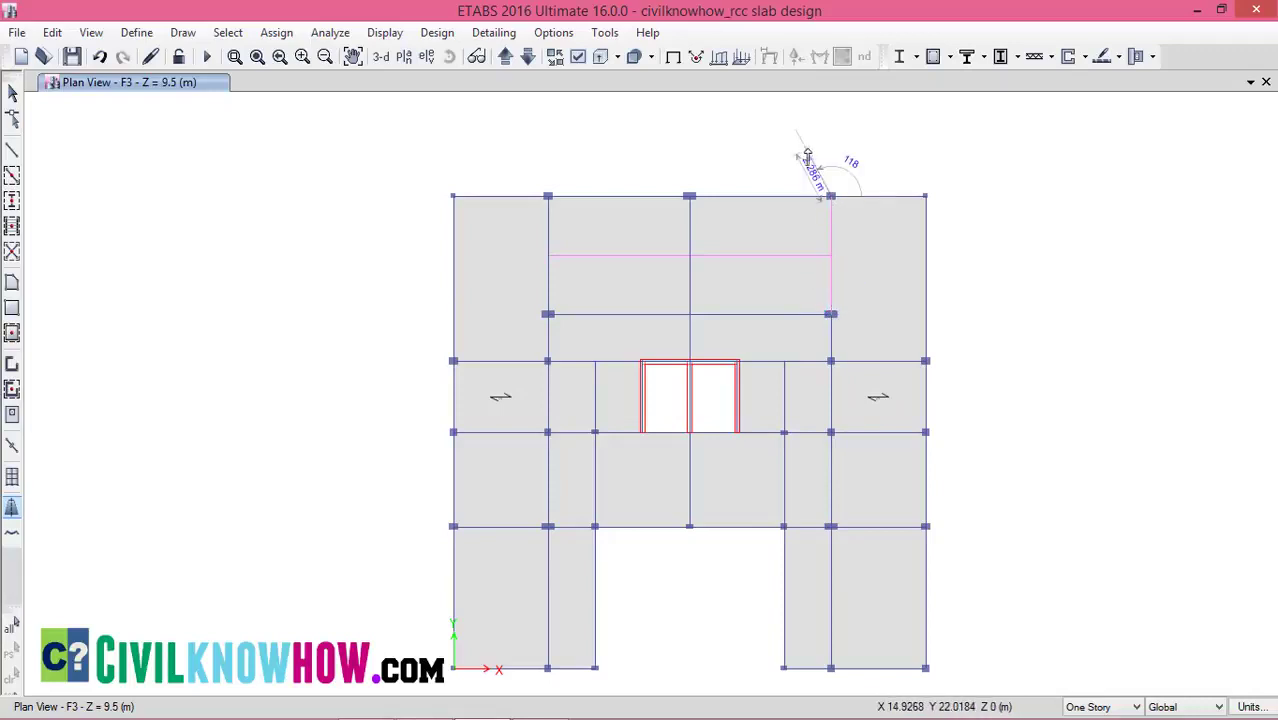
right_click(815, 157)
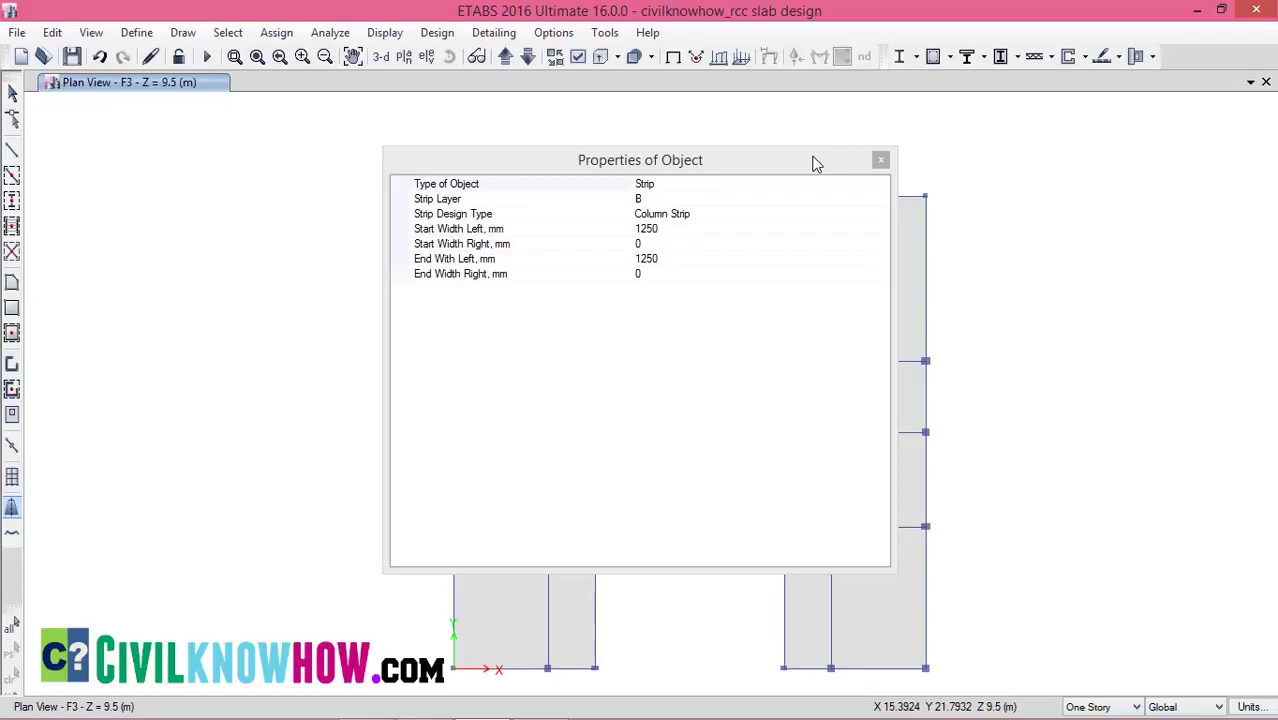
Change the strip design type to Middle Strip and set its start widths to 1750 mm left and right.
left_click(665, 216)
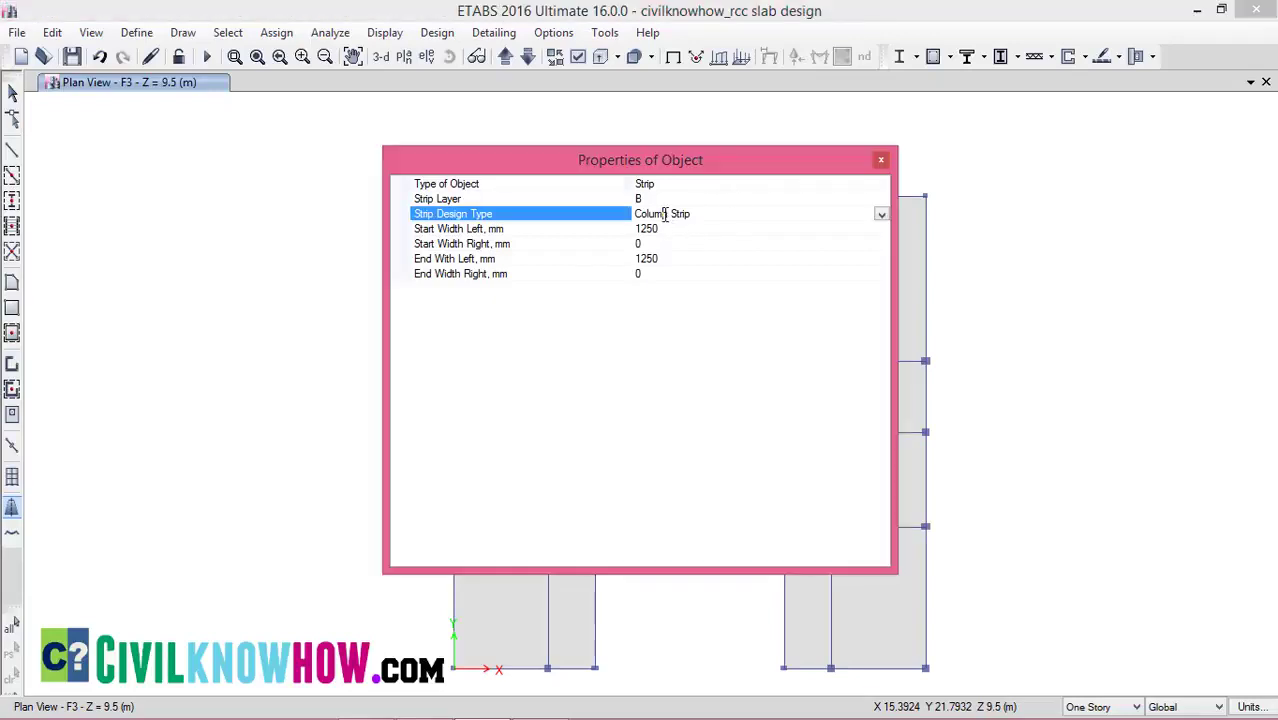
left_click(880, 216)
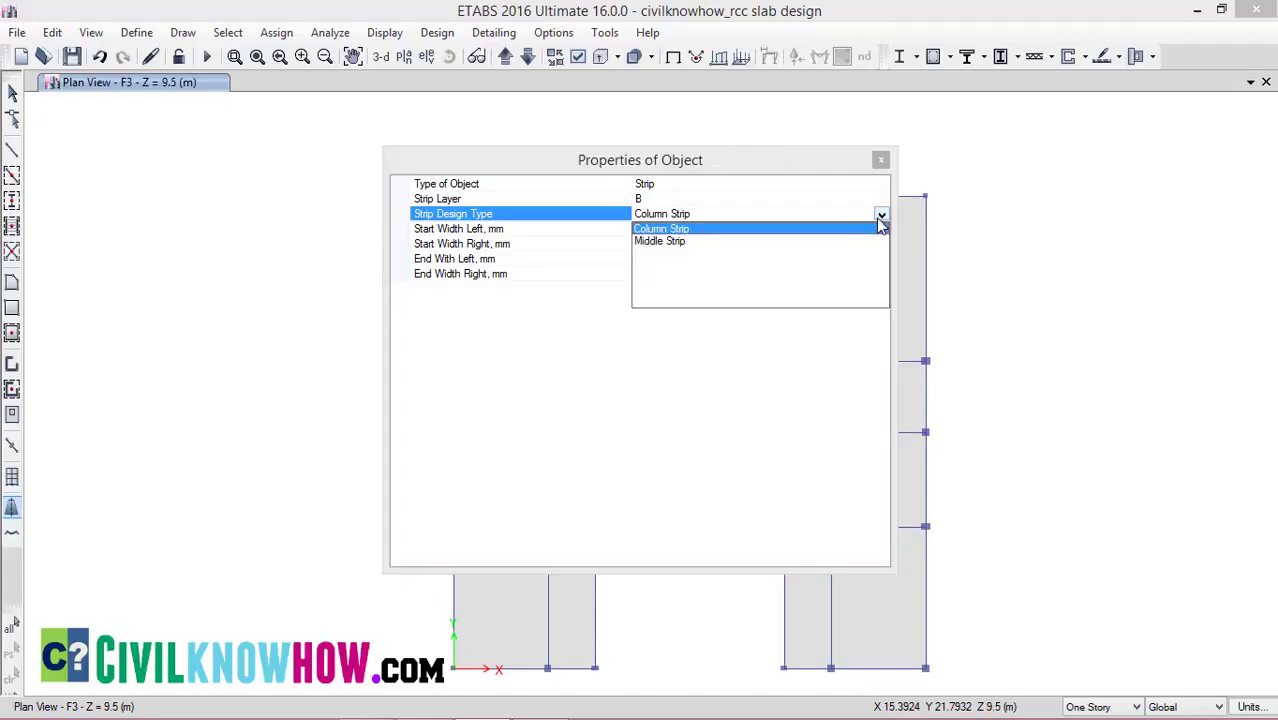
left_click(672, 242)
left_click(659, 230)
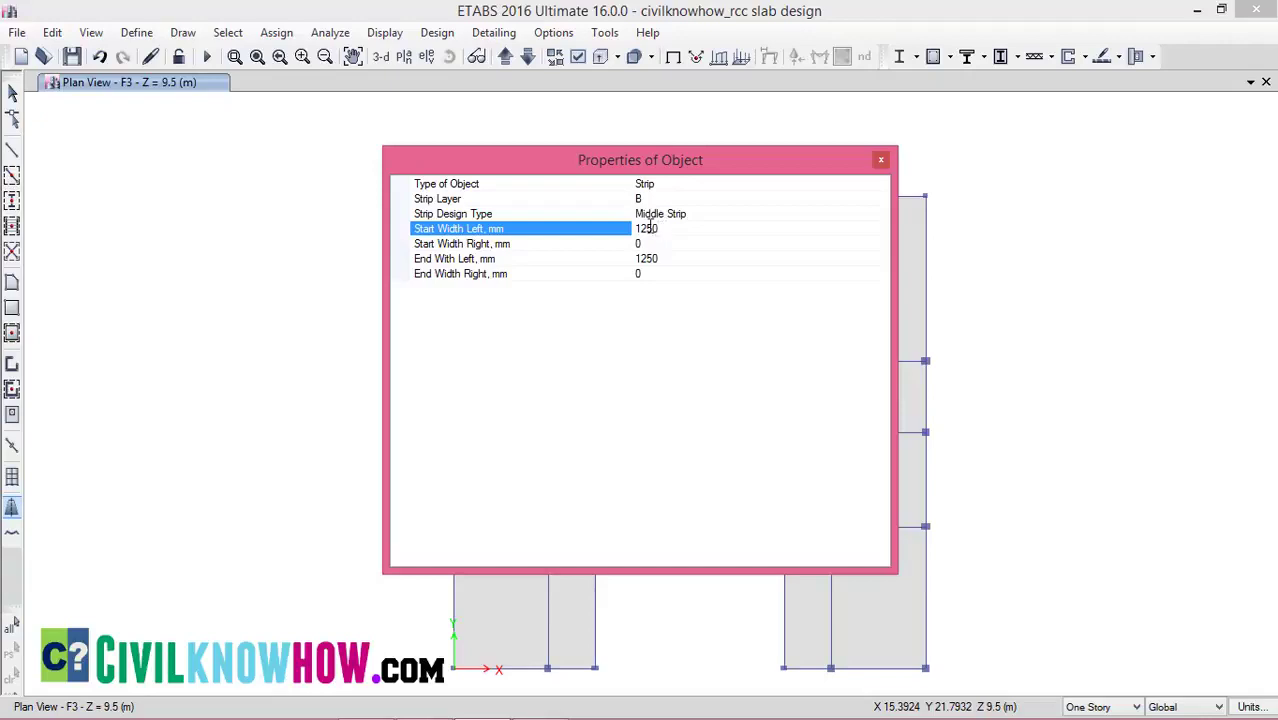
left_click_drag(656, 229, 630, 228)
type("1750")
left_click(637, 244)
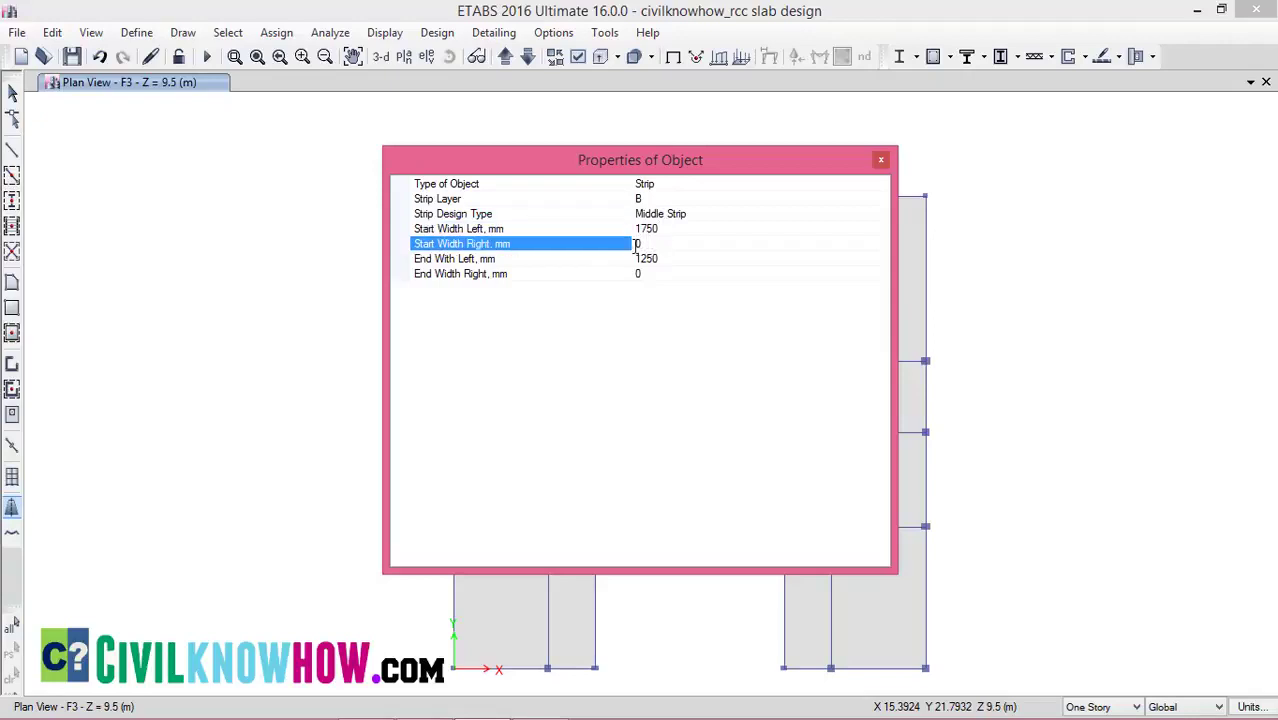
type("1750")
Set the middle strip's end widths to 1750 mm left and right.
left_click(628, 258)
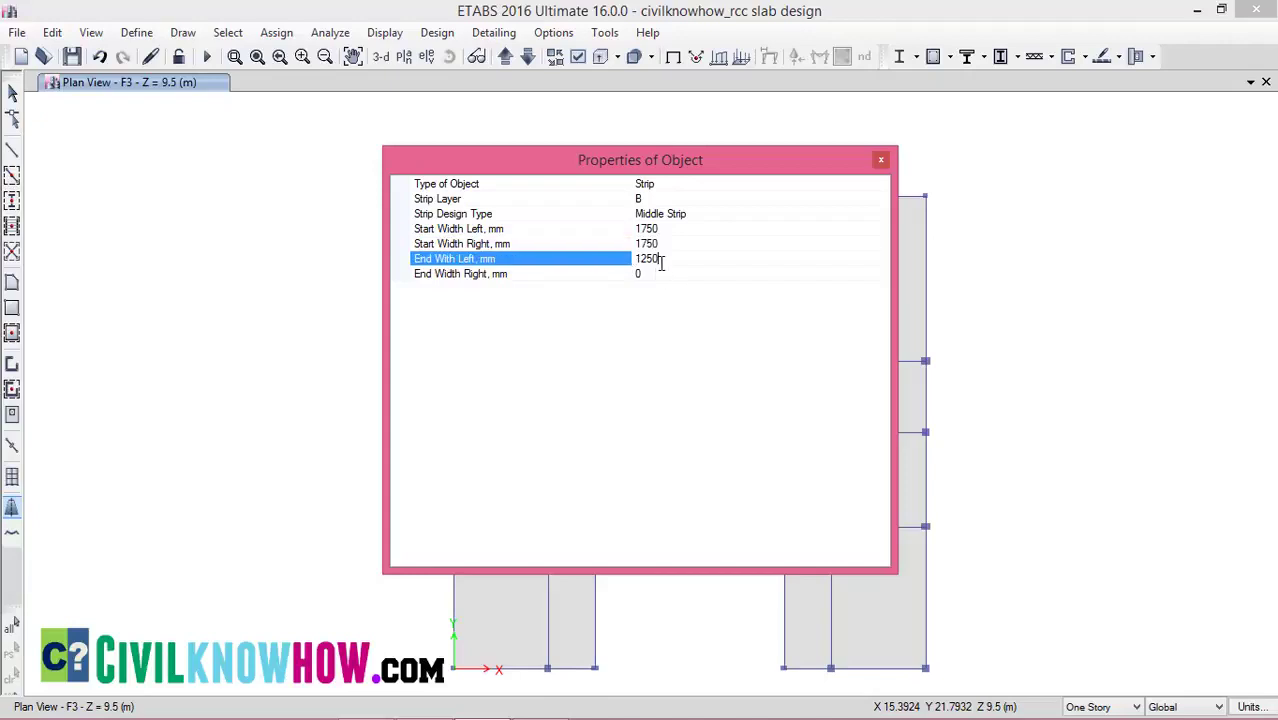
type("16")
key("BackSpace")
type("750")
left_click(630, 275)
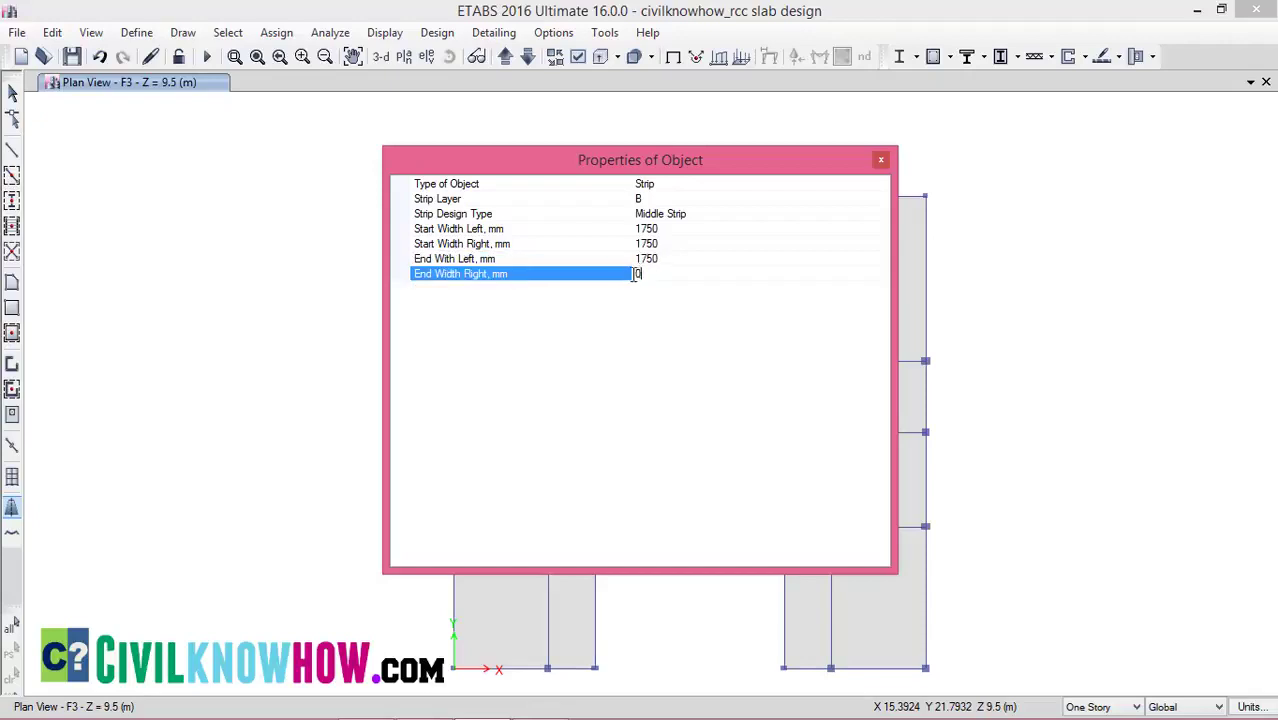
type("1750")
Draw a layer B middle strip midway between the column strips at X = 7 m, from Y = 15 m to Y = 20 m.
left_click(881, 160)
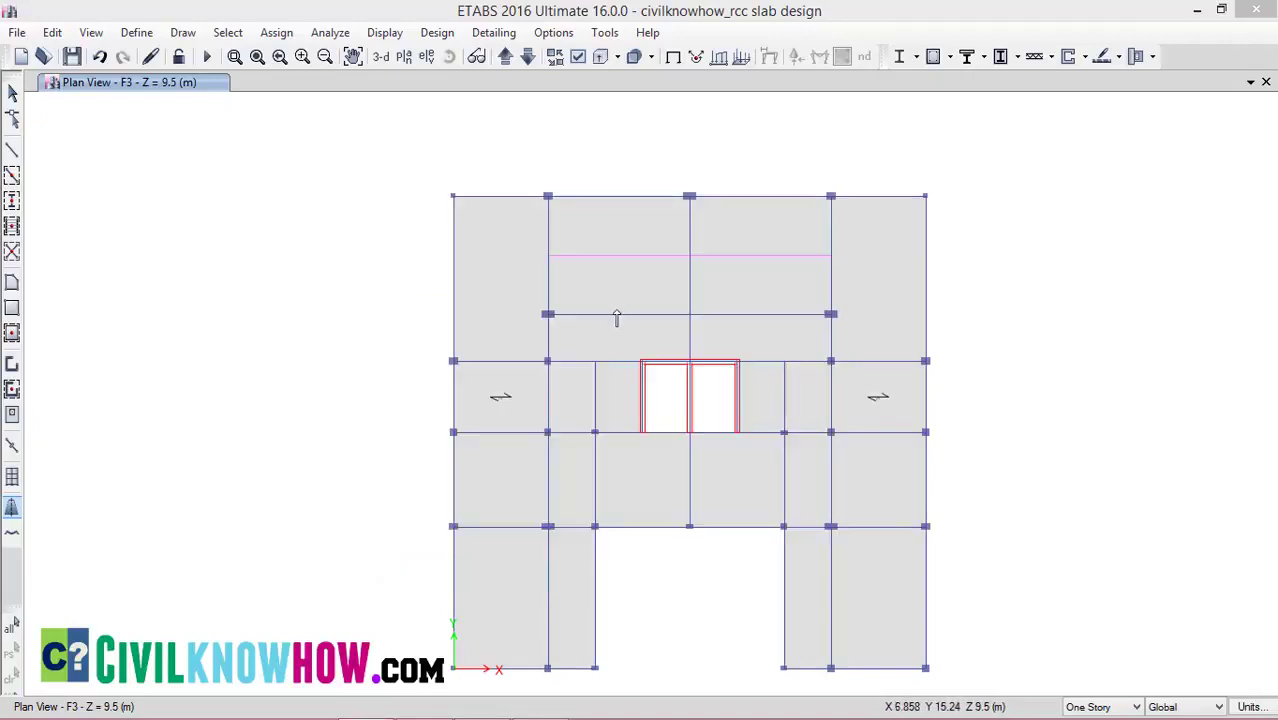
left_click(618, 314)
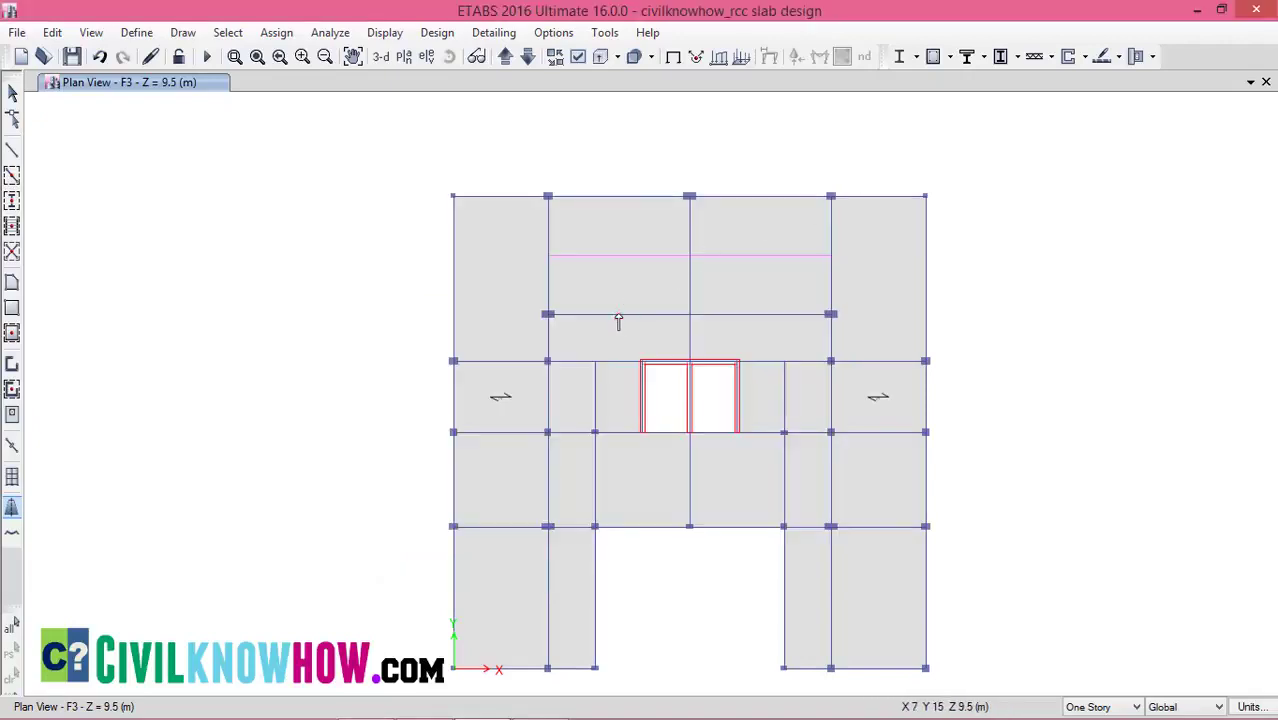
double_click(618, 197)
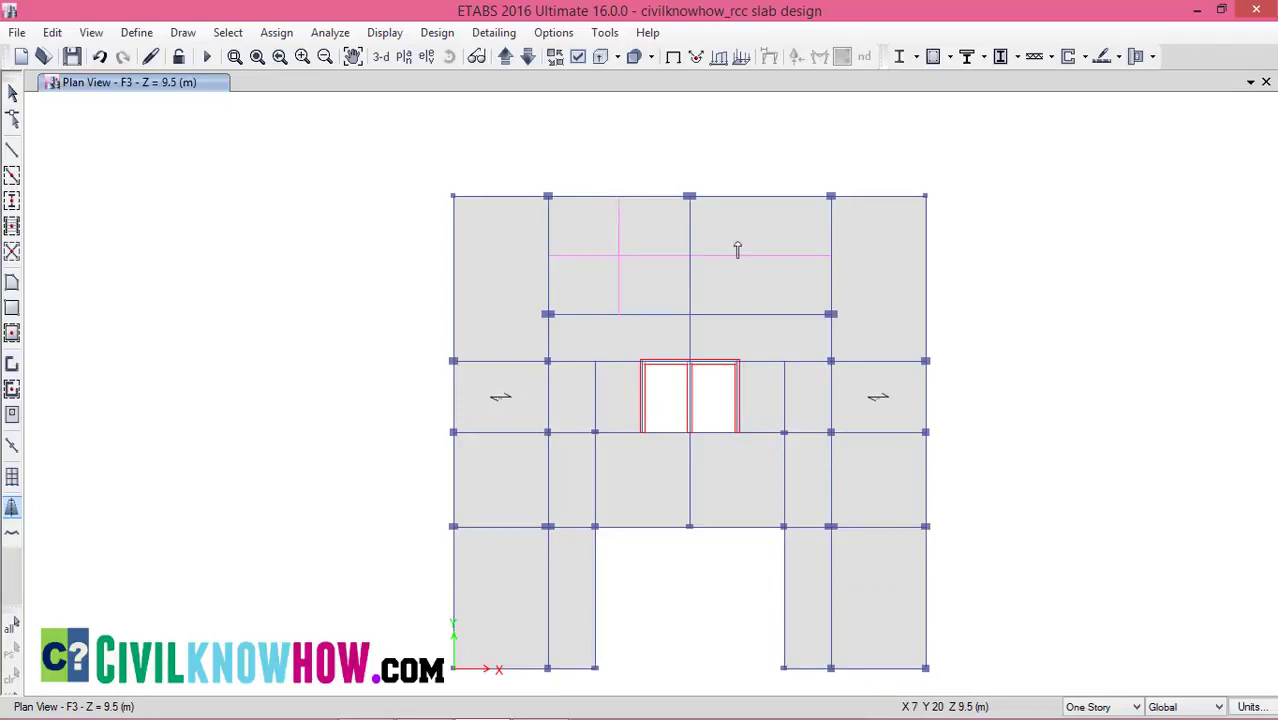
Draw a layer B middle strip midway between the column strips at X = 13 m, from Y = 15 m to Y = 20 m.
left_click(880, 160)
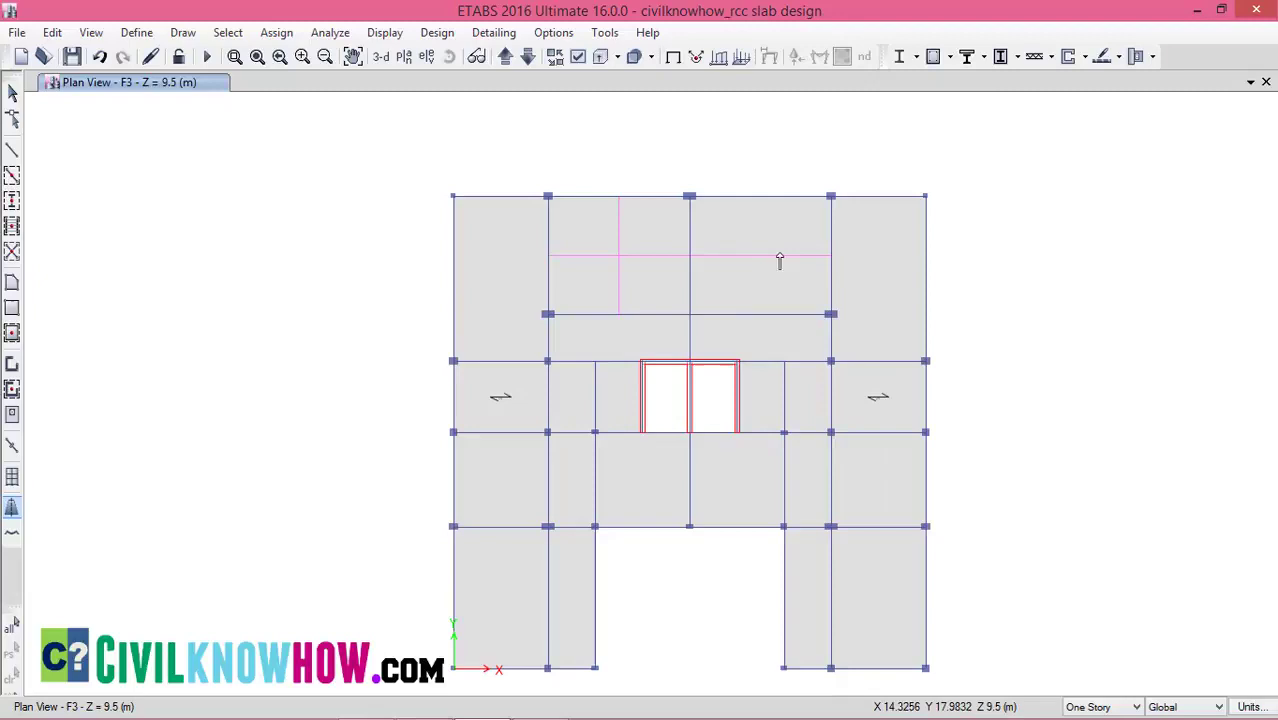
left_click(760, 314)
left_click(760, 196)
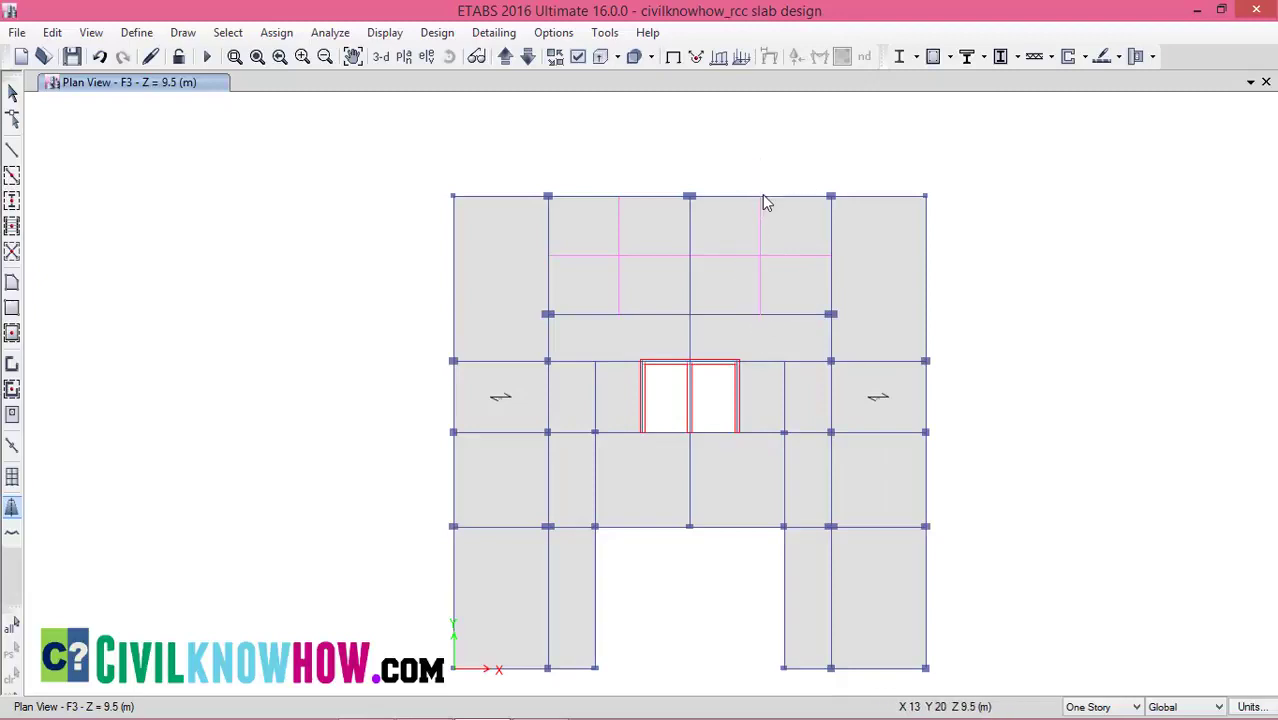
double_click(769, 189)
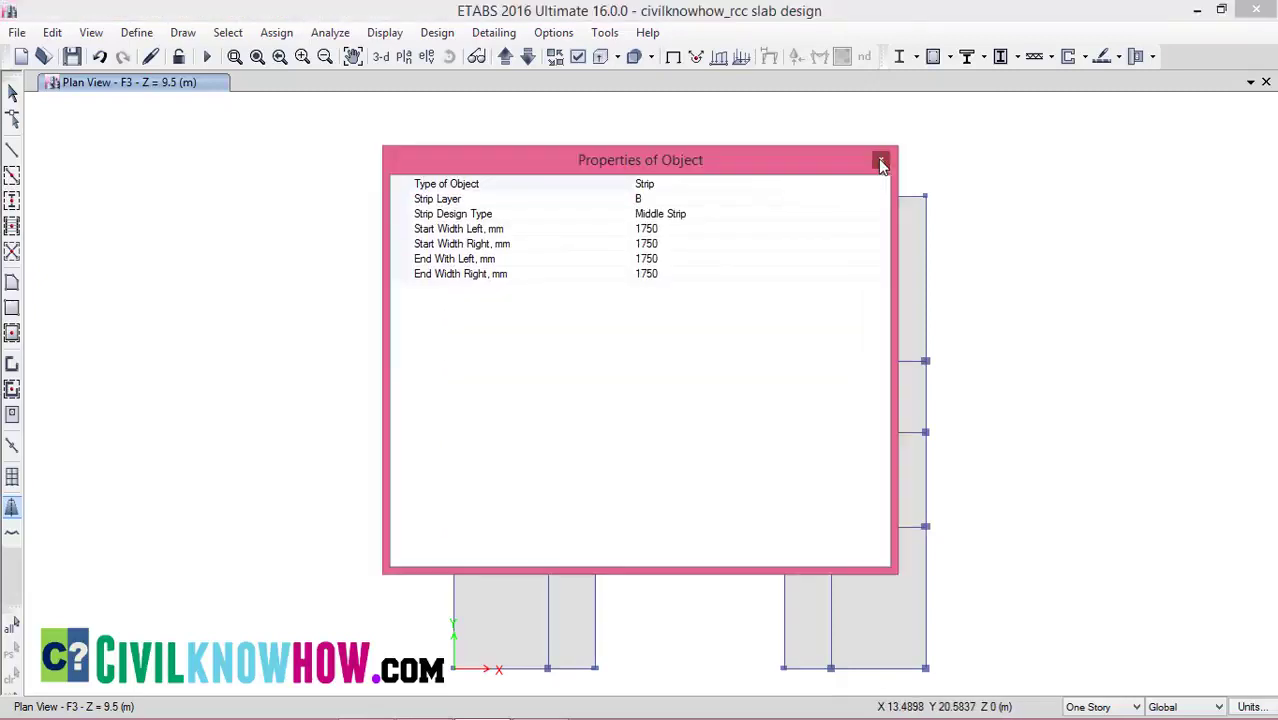
left_click(881, 160)
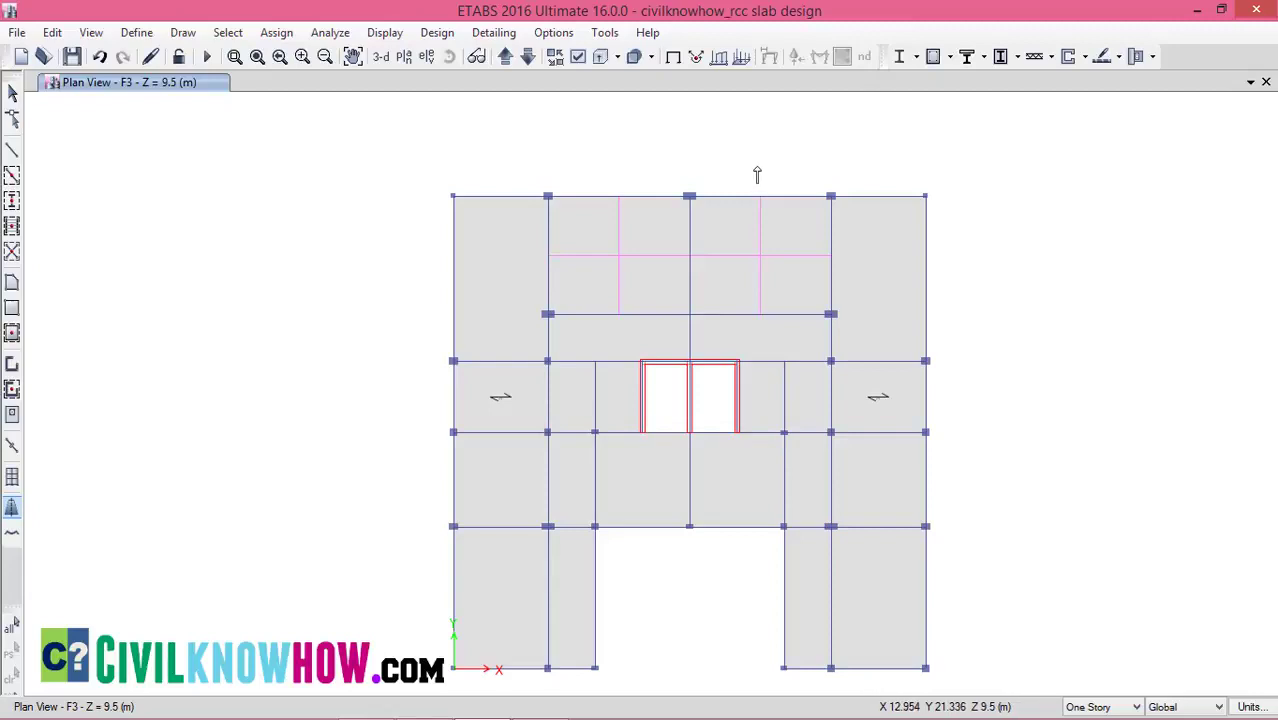
key("Escape")
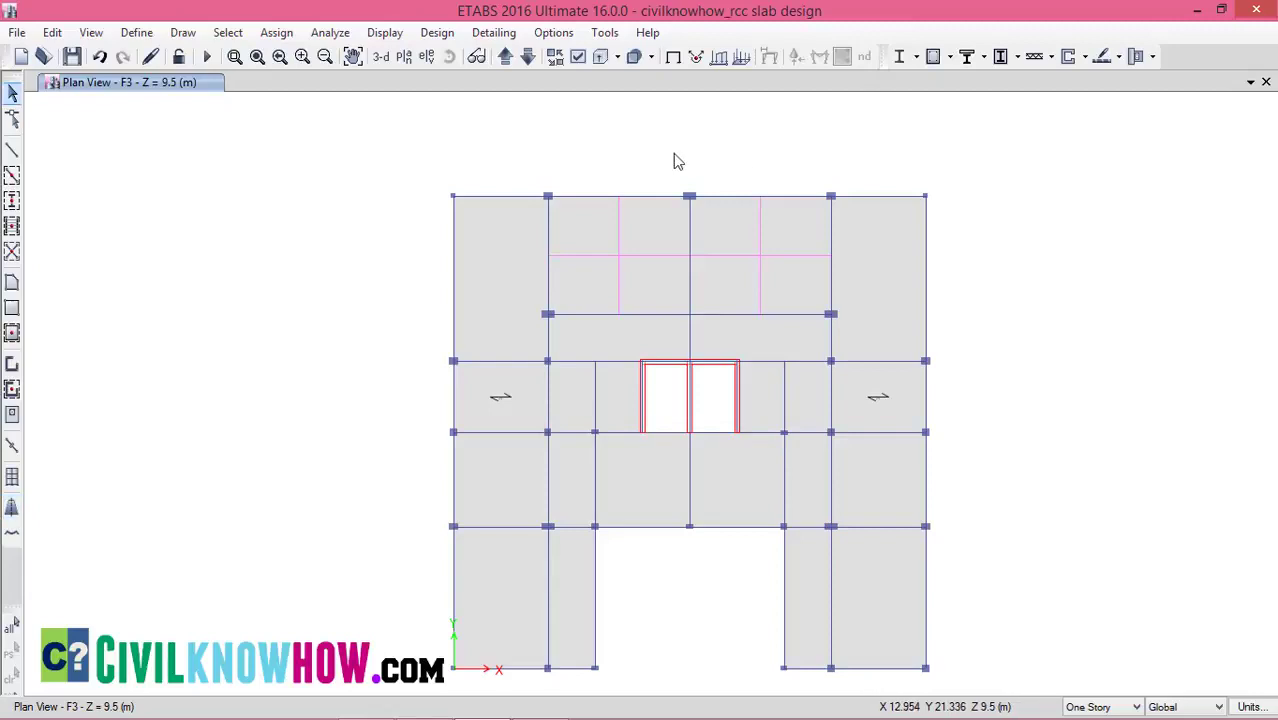
Turn on the width display for the design strip objects in the F3 plan view.
left_click(91, 34)
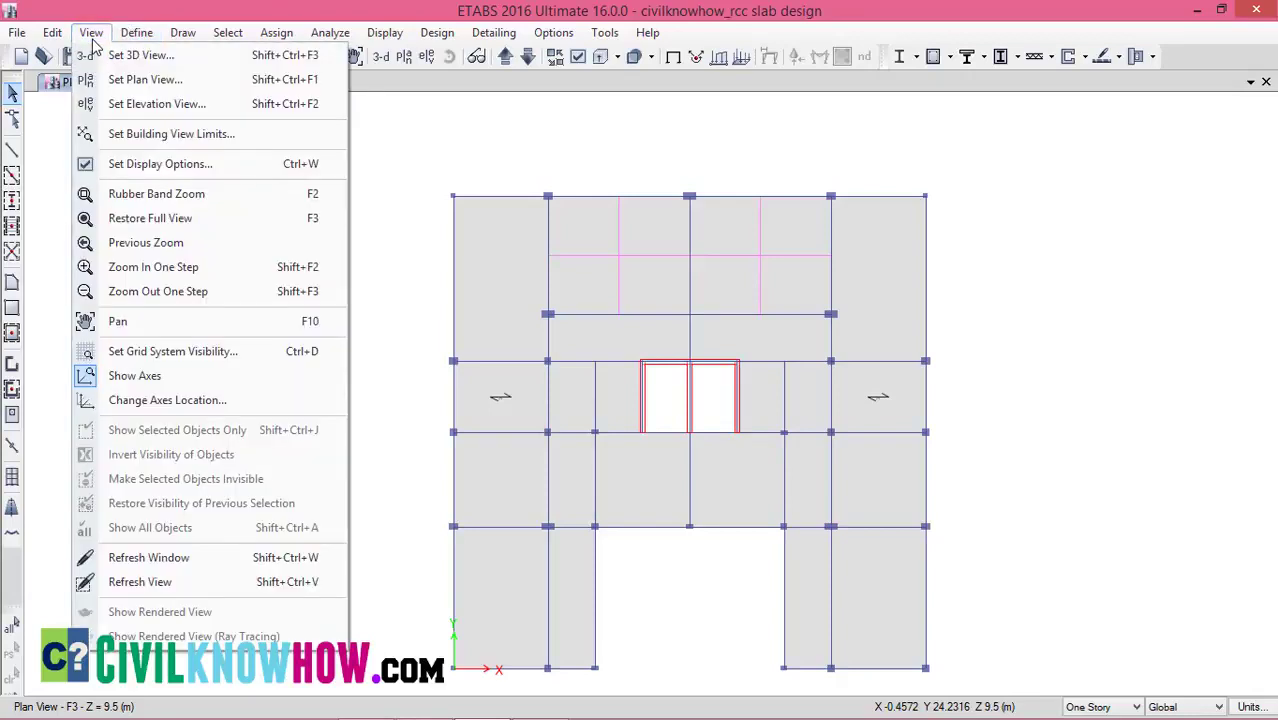
left_click(160, 164)
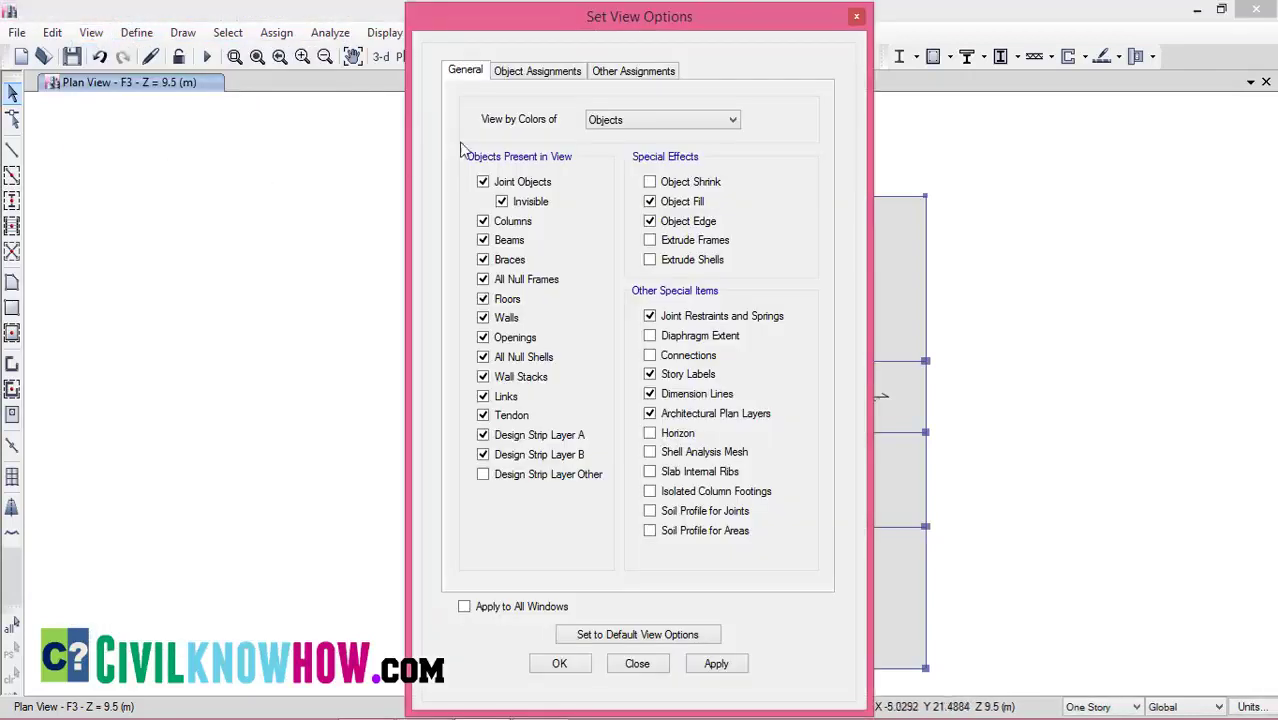
left_click(631, 72)
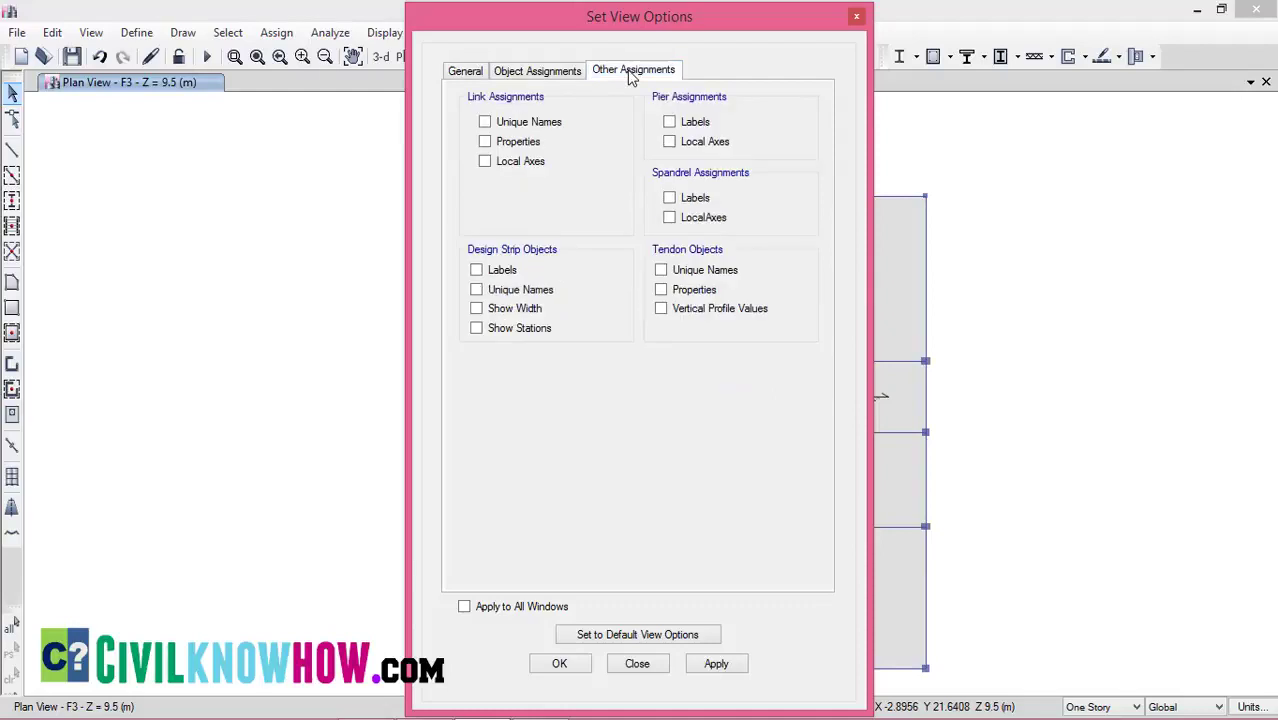
left_click(477, 309)
left_click(560, 664)
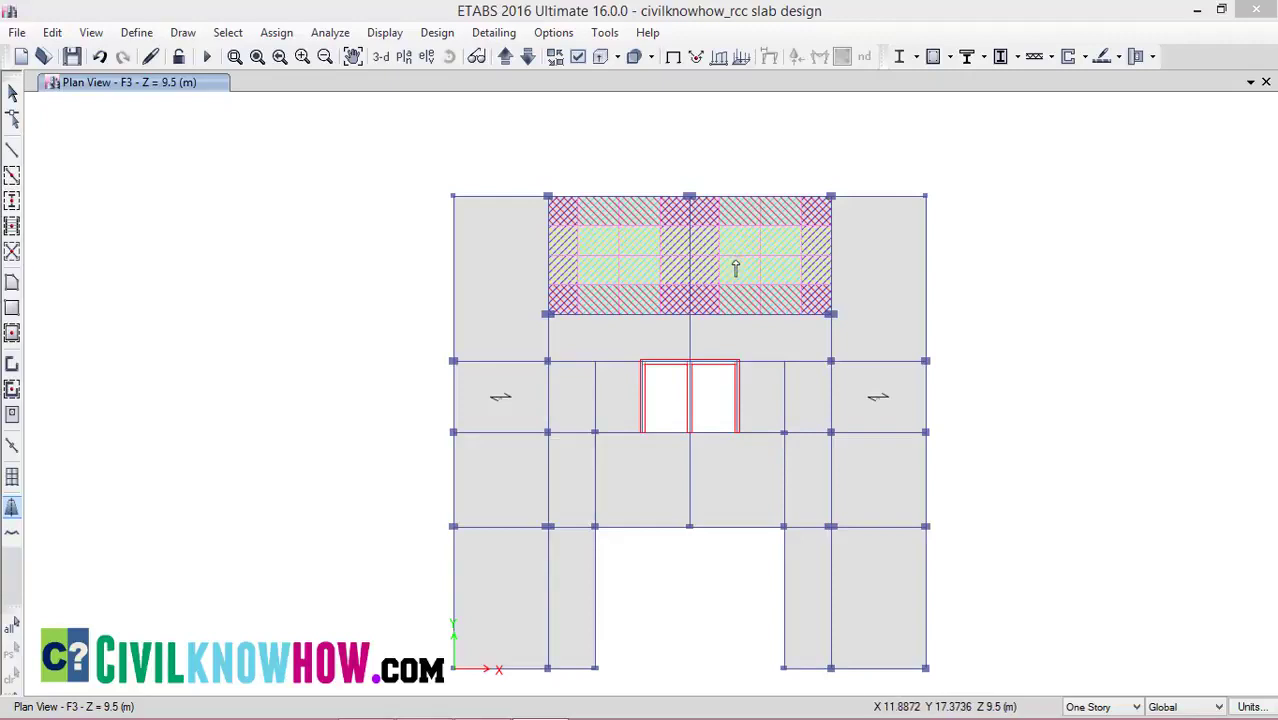
Hide design strip layer B in the plan view to examine the layer A strips alone.
left_click(578, 57)
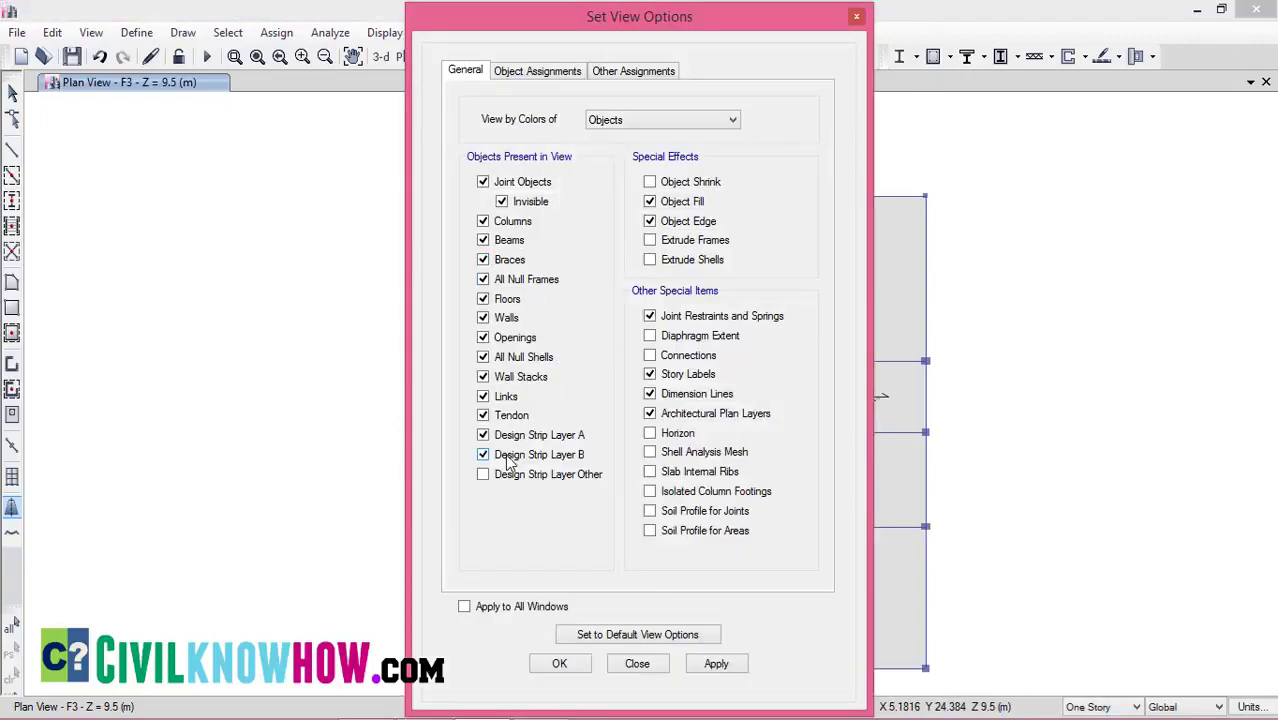
left_click(718, 665)
left_click(578, 665)
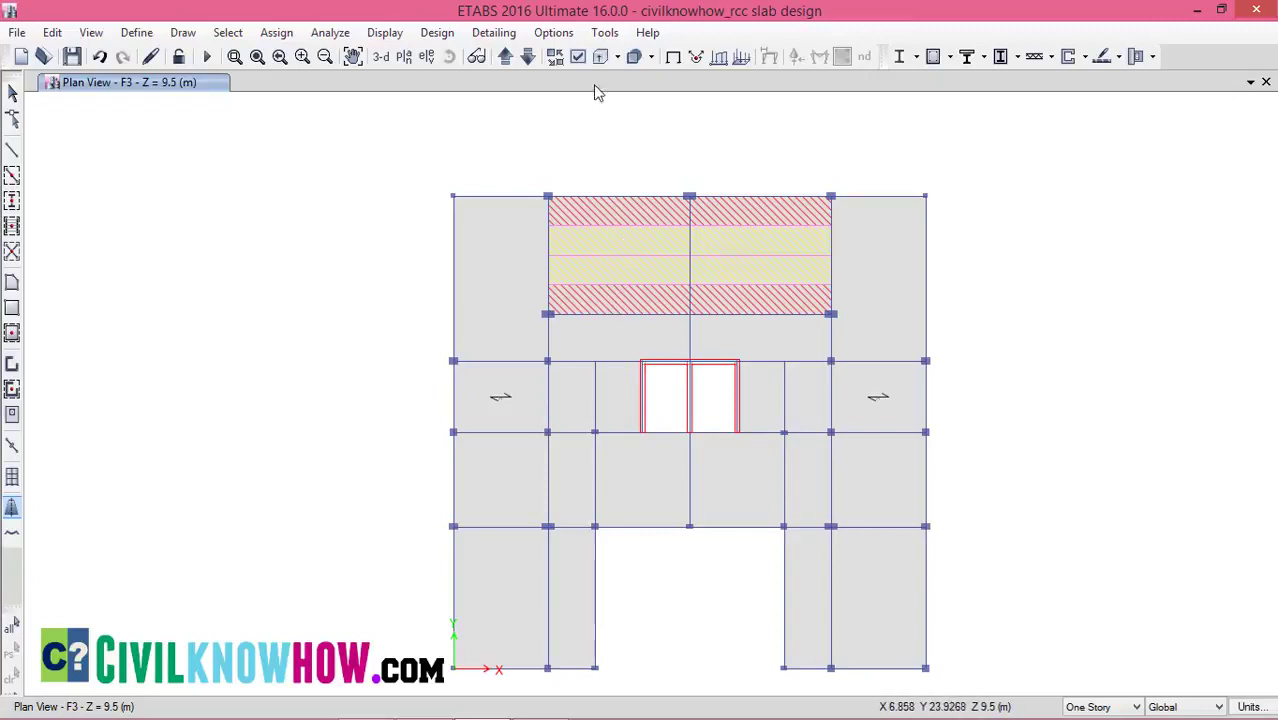
Show design strip layer B and hide layer A in the plan view to examine the layer B strips alone.
left_click(578, 58)
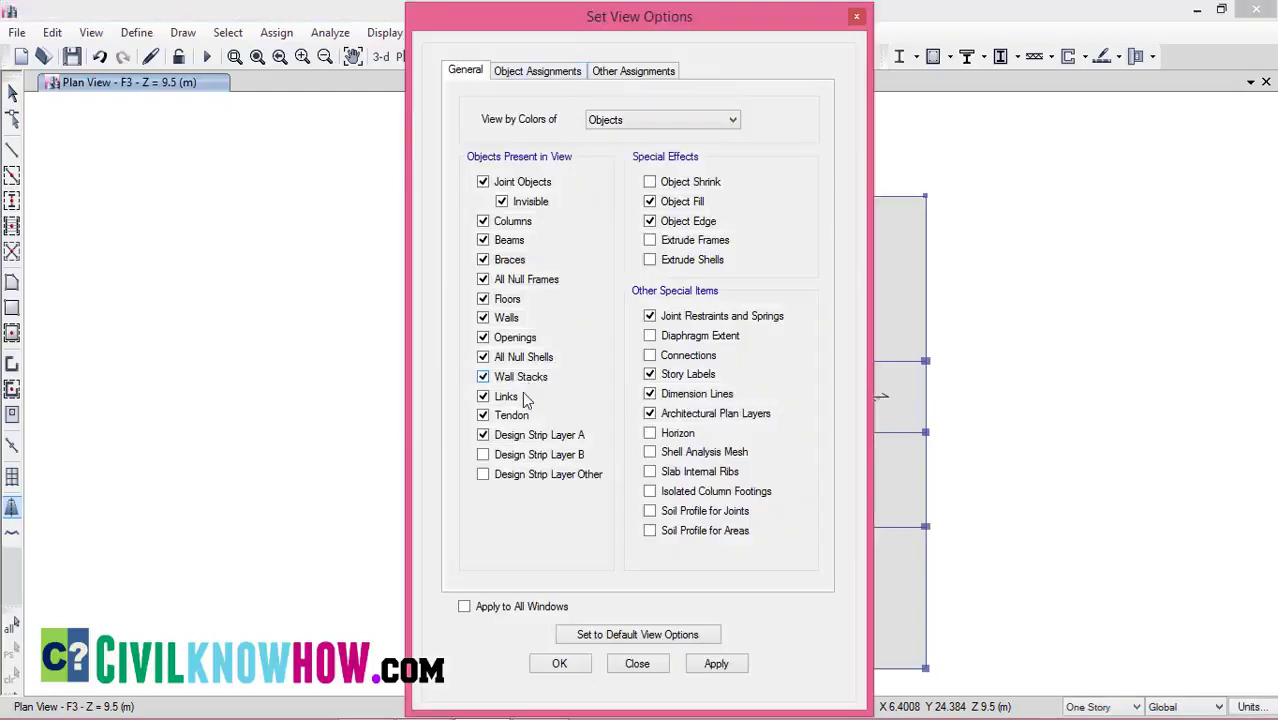
left_click(522, 440)
left_click(559, 664)
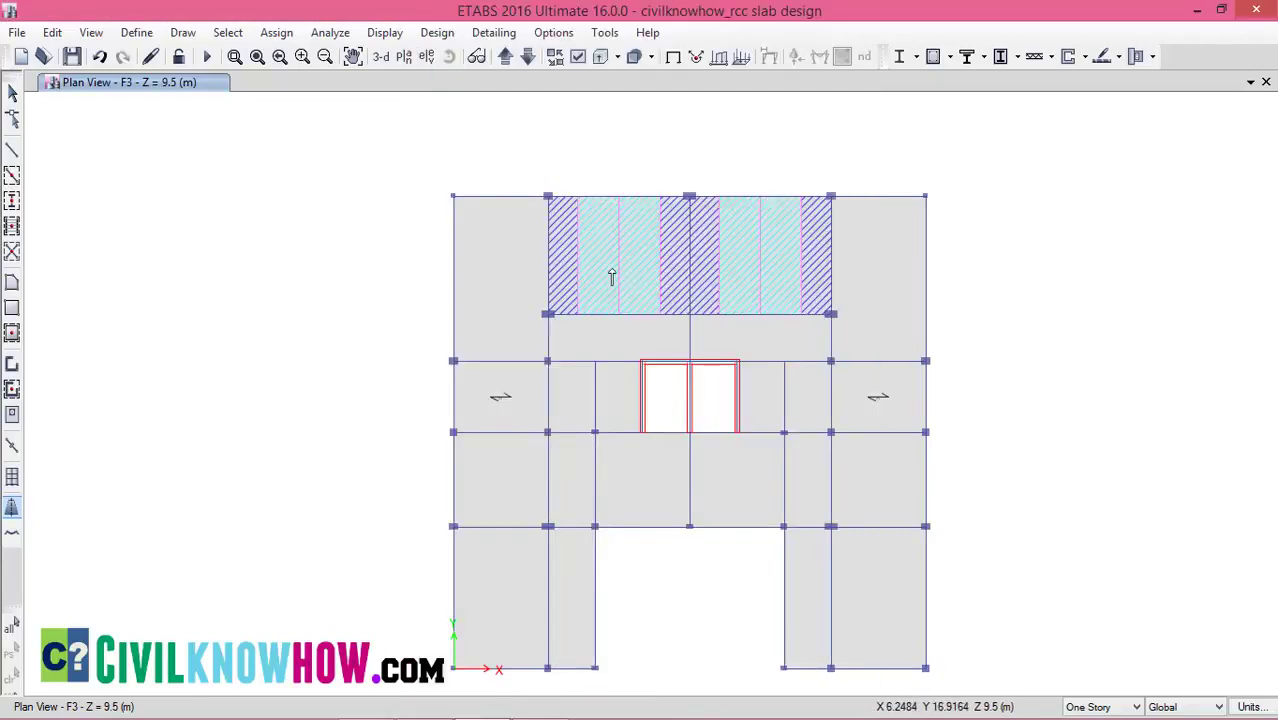